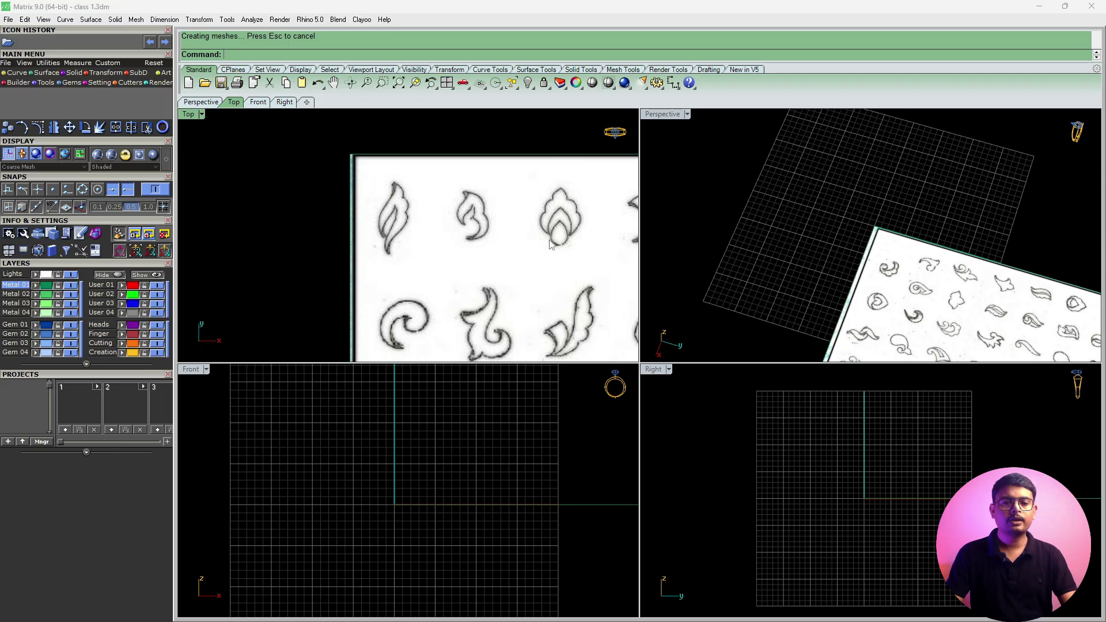
Maximize the Top viewport and frame the small flame-shaped motif, second in the sheet's first row.
scroll(550, 243, up, 5)
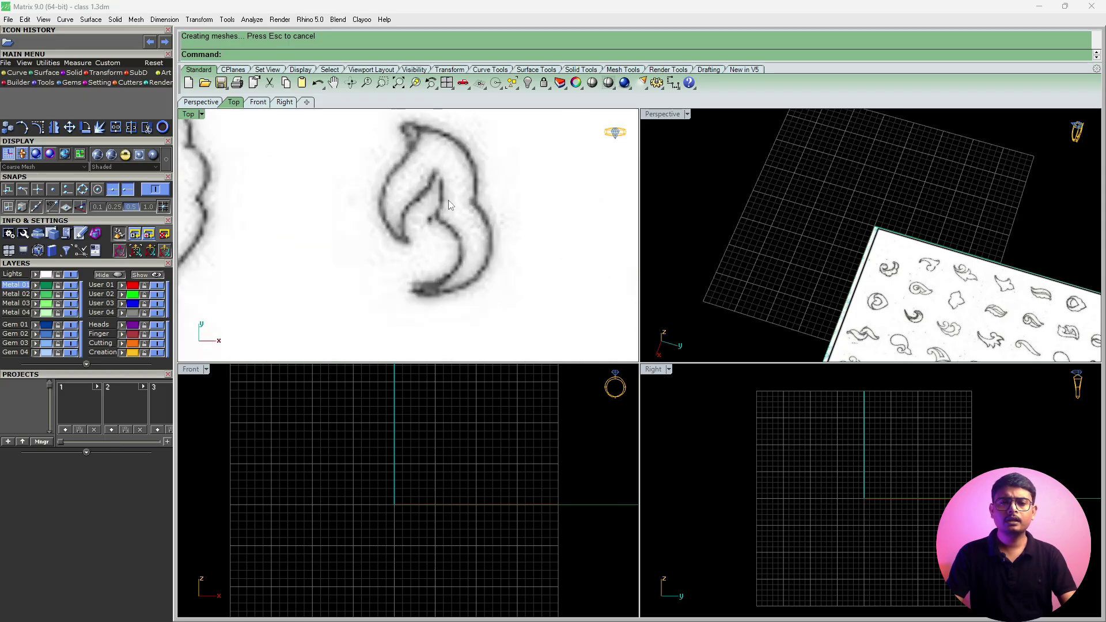
right_drag(449, 200, 437, 226)
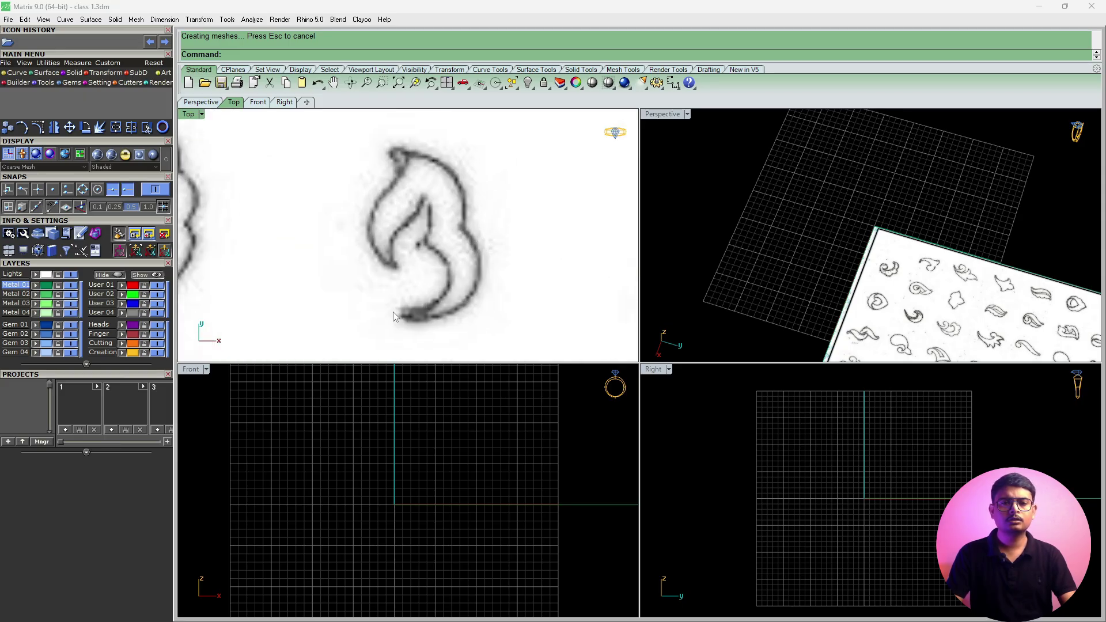
double_click(189, 114)
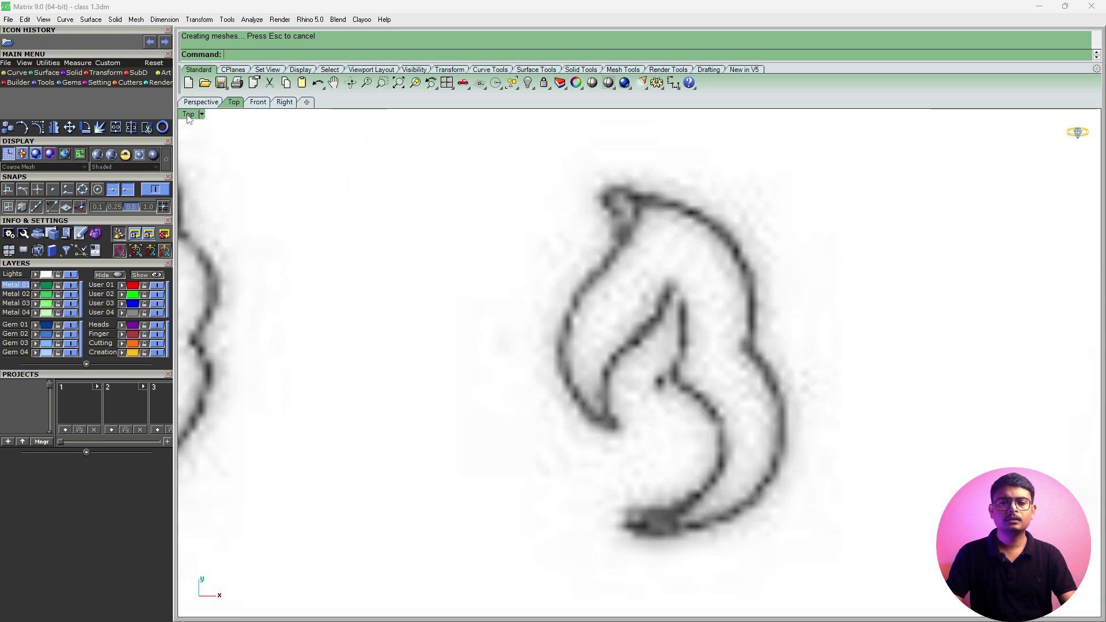
right_drag(660, 238, 523, 223)
Rotate the reference sheet slightly clockwise about the flame motif's upper tip, without copying, using the motif's base as the first reference.
click(524, 223)
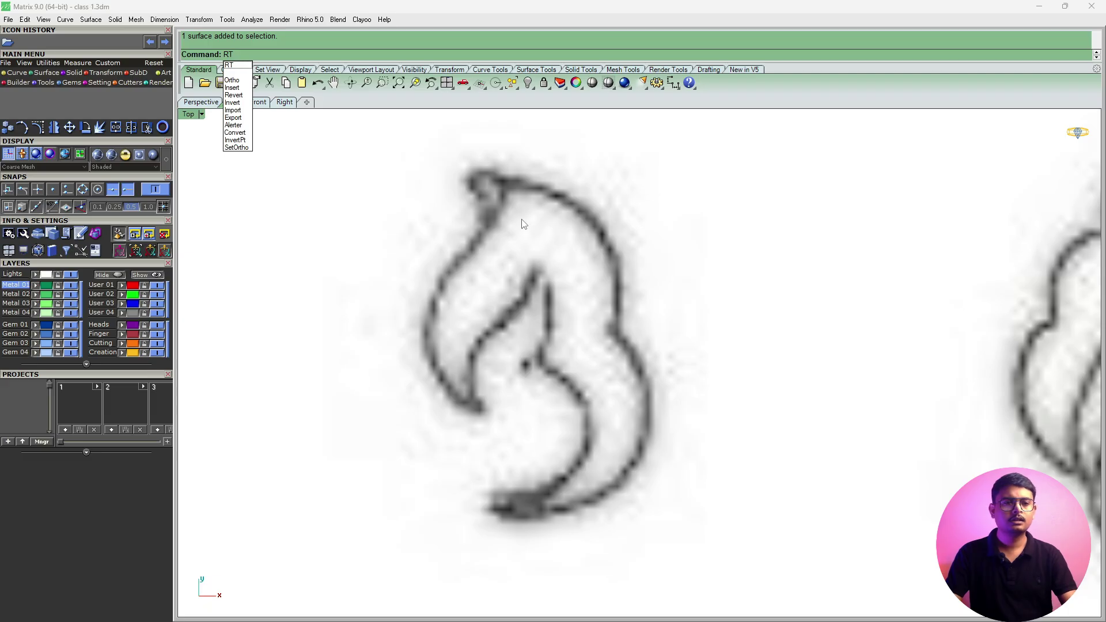
key(Escape)
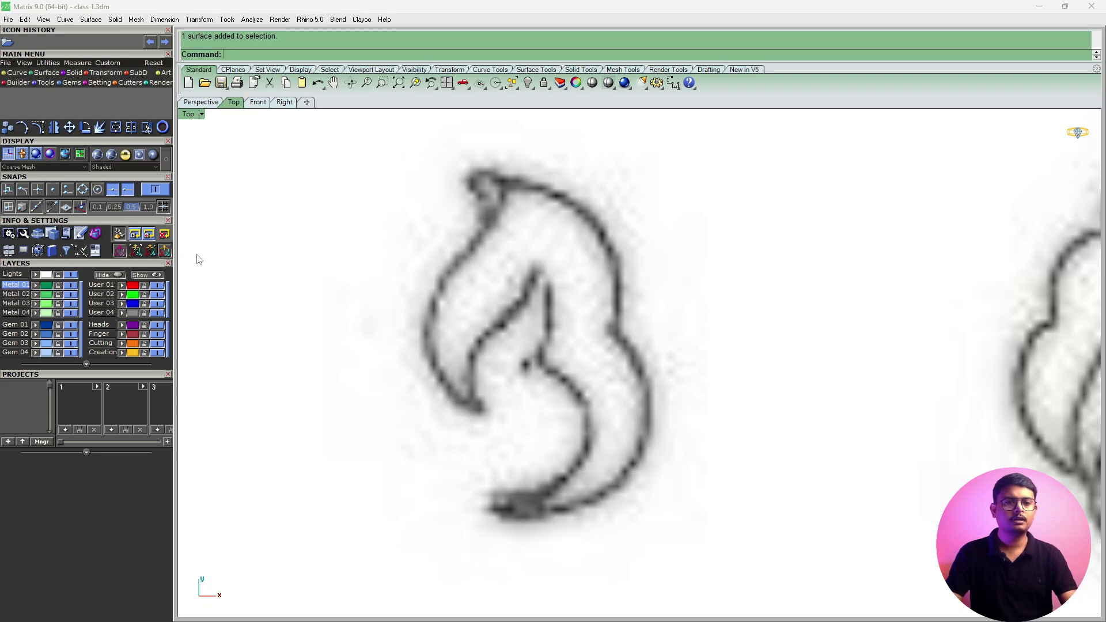
click(84, 128)
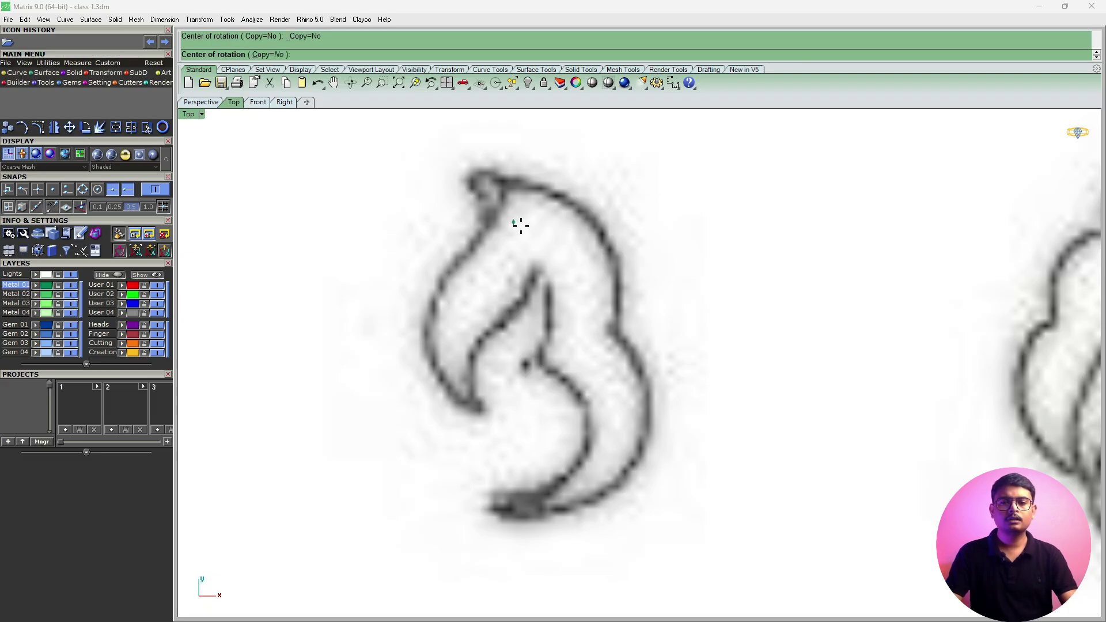
click(500, 181)
click(540, 510)
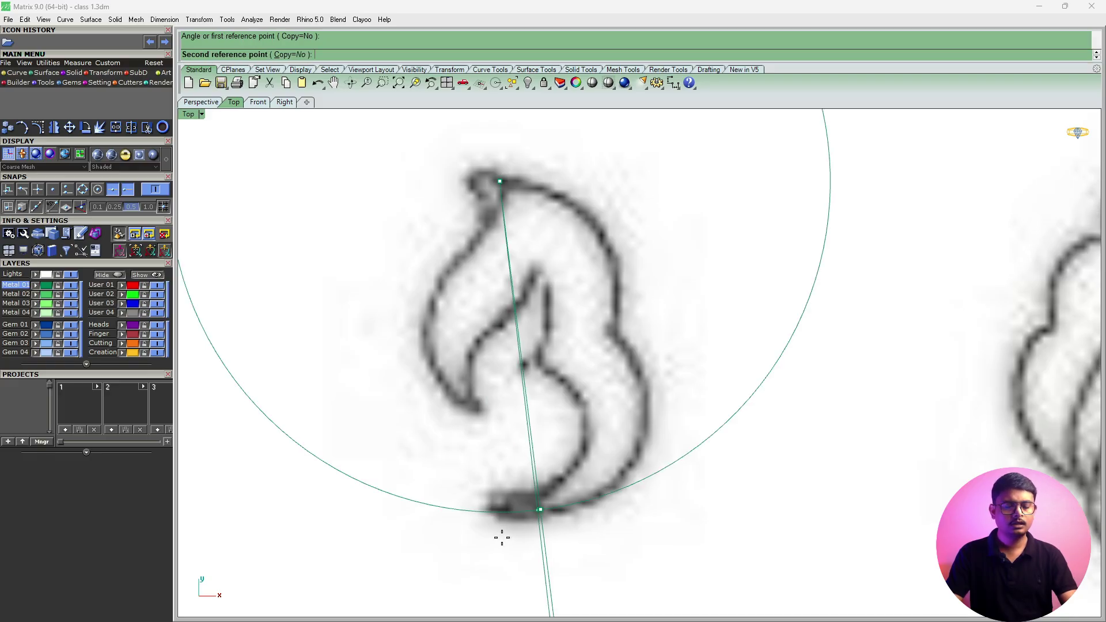
click(488, 569)
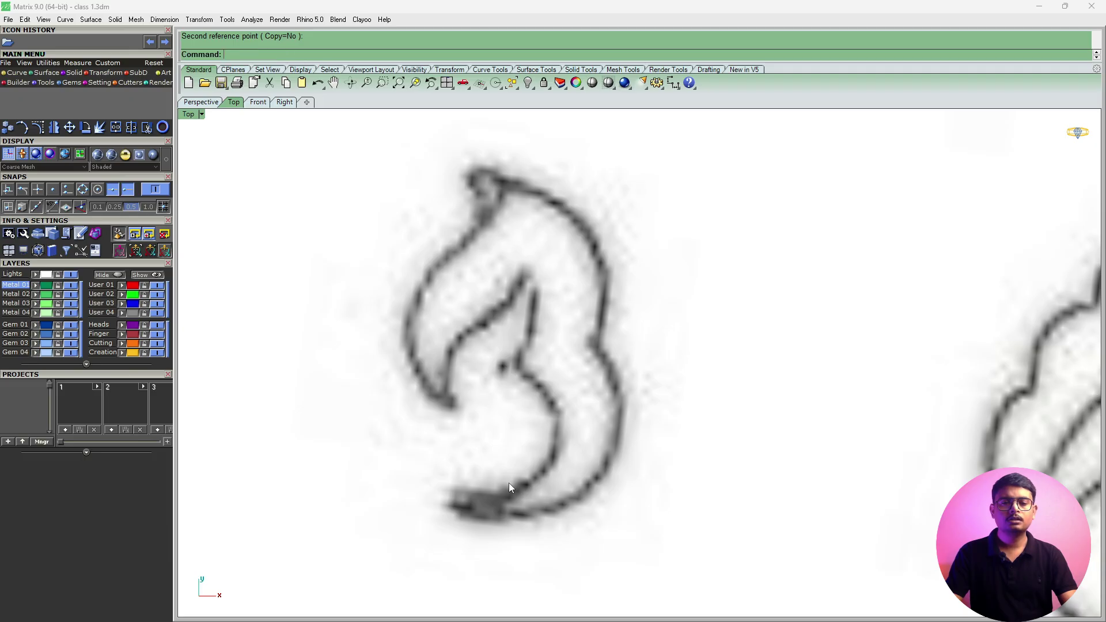
Draw a vertical guide line centred on the origin (0) with the BothSides option.
scroll(509, 483, down, 5)
right_drag(531, 499, 526, 405)
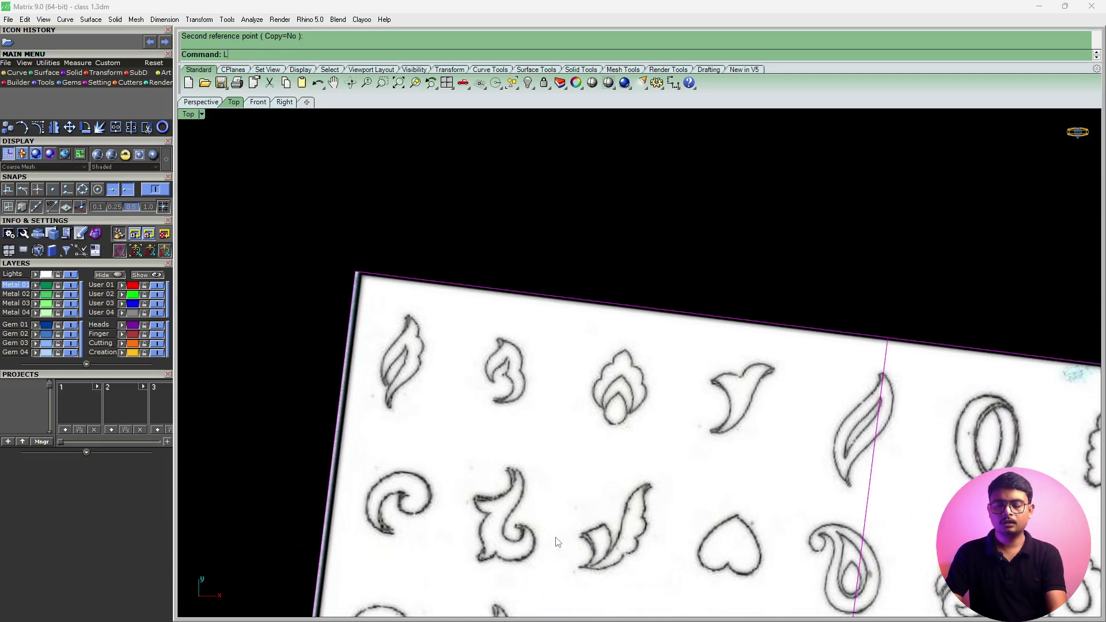
key(Return)
text(0)
key(Return)
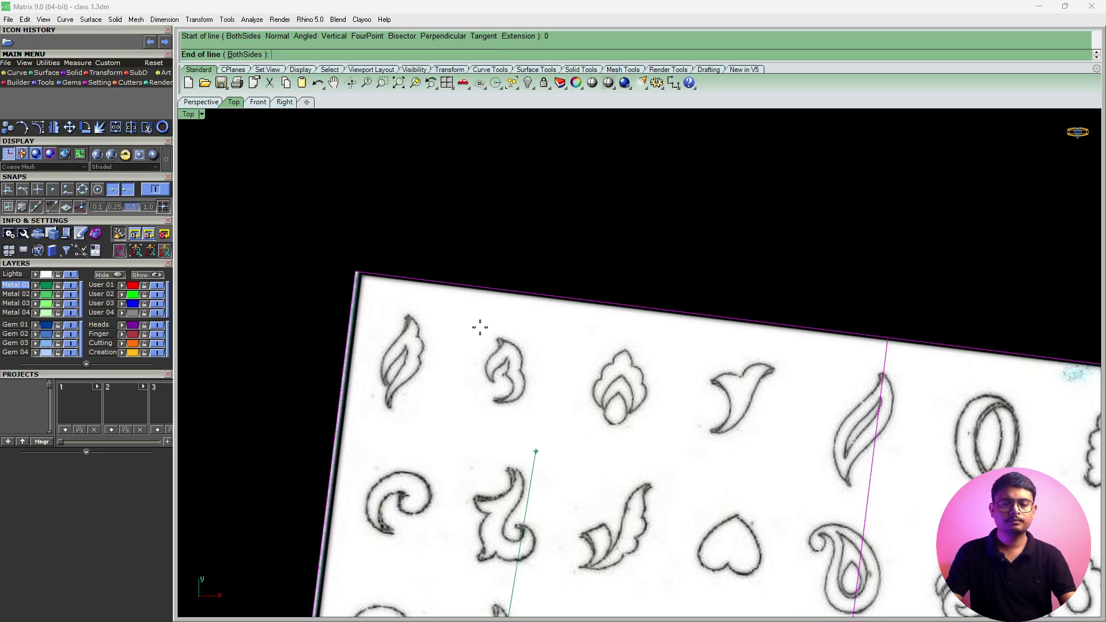
scroll(480, 327, down, 3)
scroll(451, 357, down, 3)
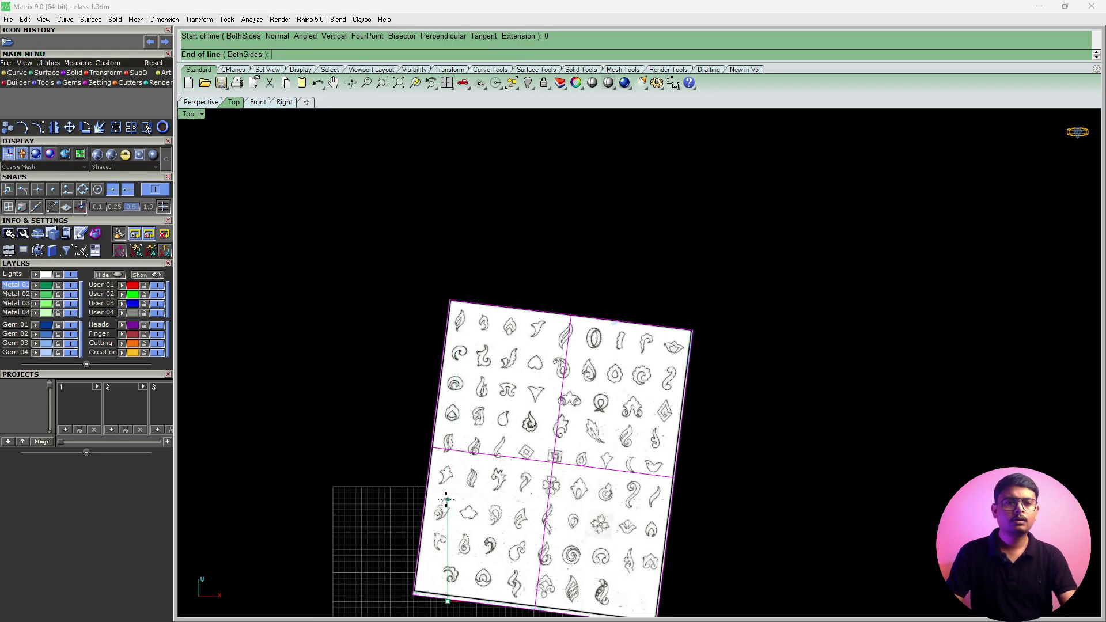
right_drag(447, 500, 437, 373)
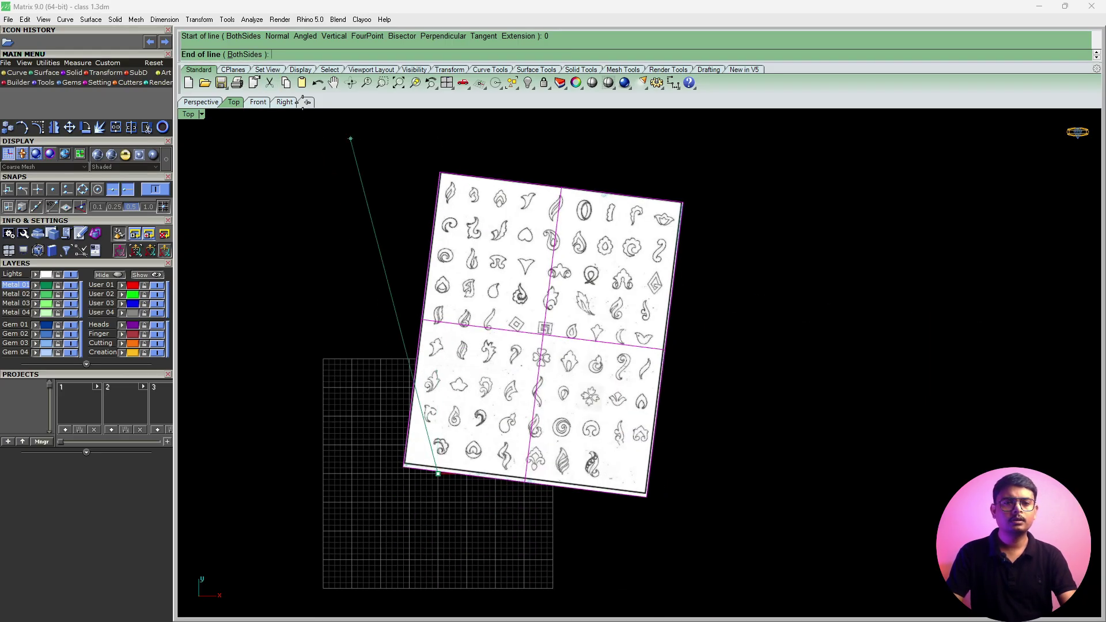
click(245, 55)
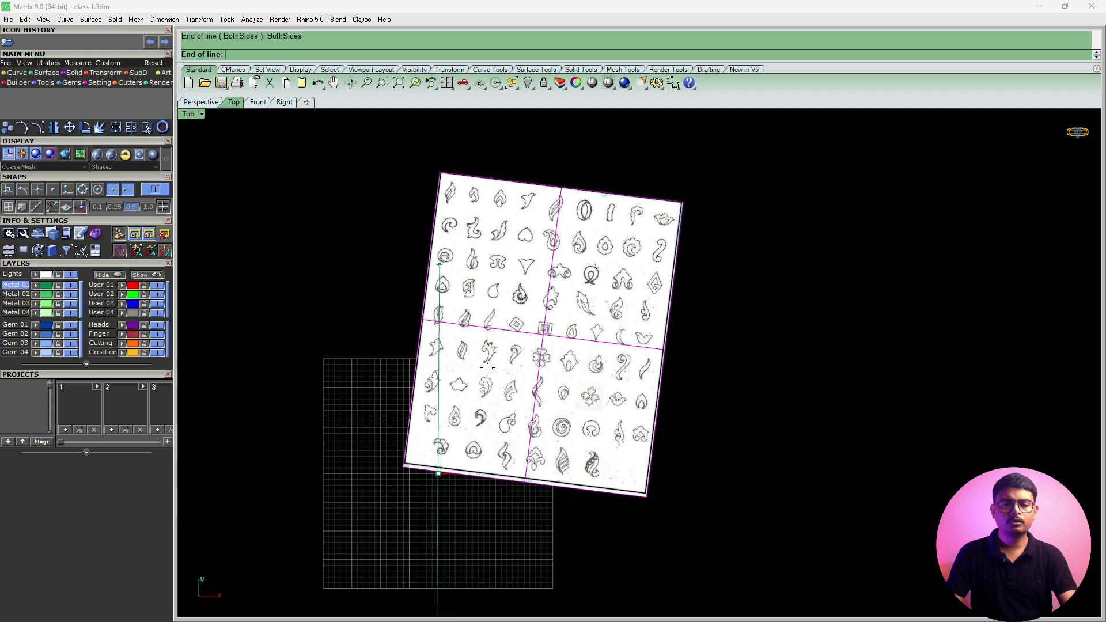
click(438, 431)
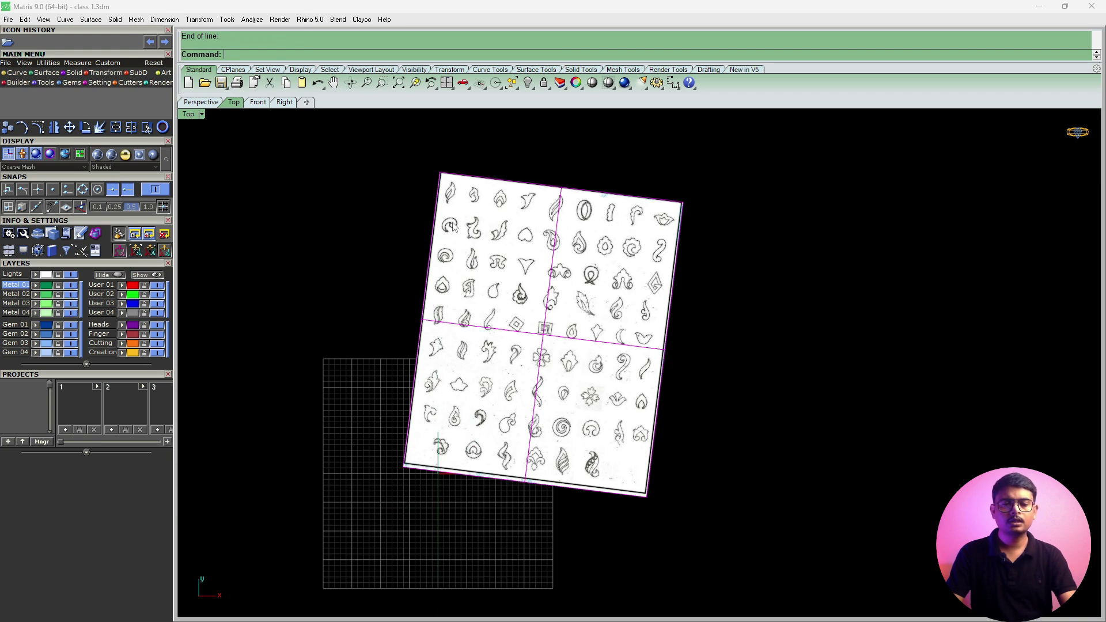
Move the reference sheet from the flame motif's upper tip to the origin (0).
scroll(477, 192, up, 5)
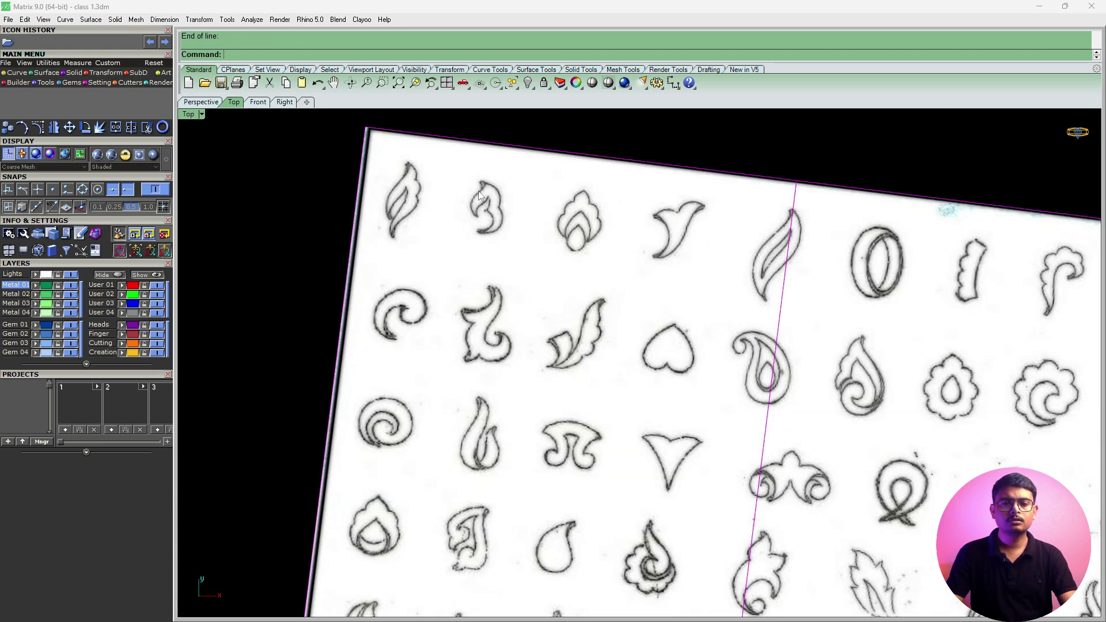
scroll(490, 196, up, 2)
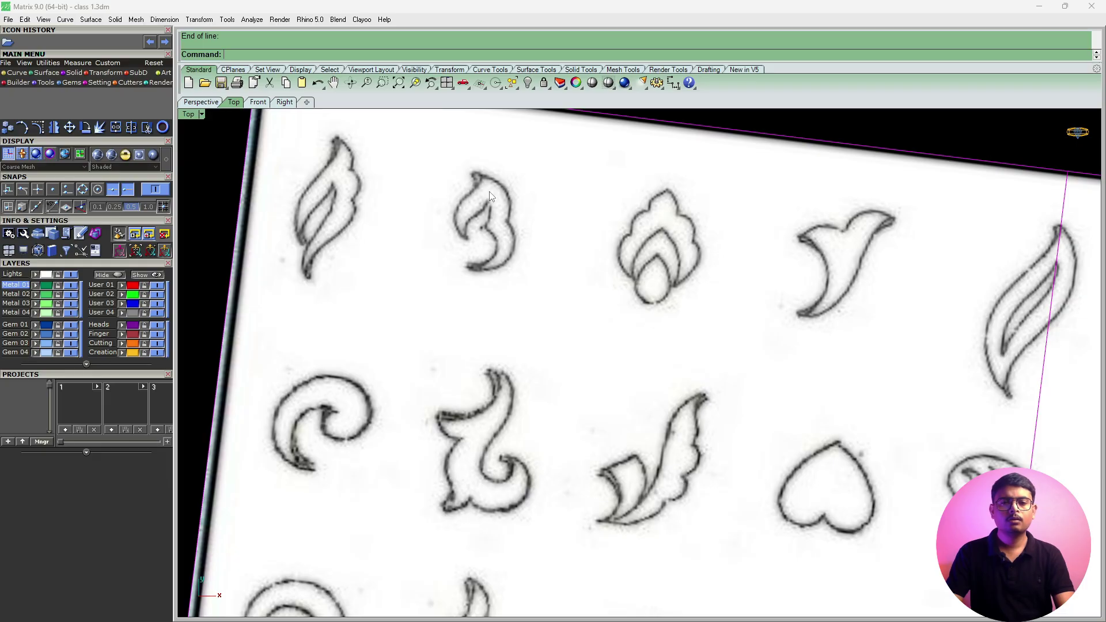
key(Return)
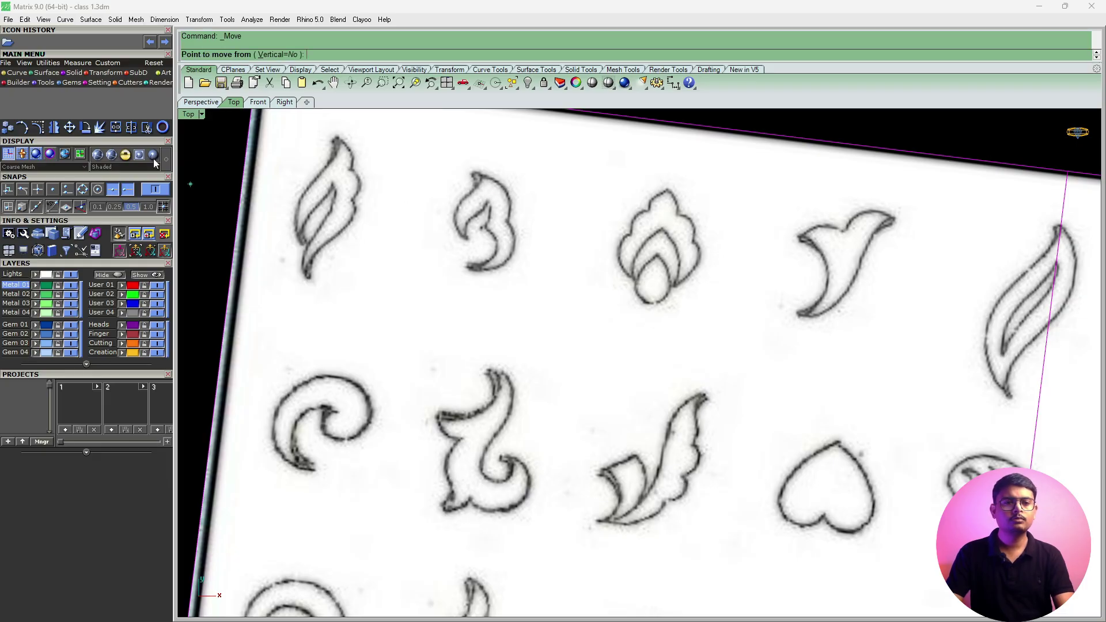
click(482, 177)
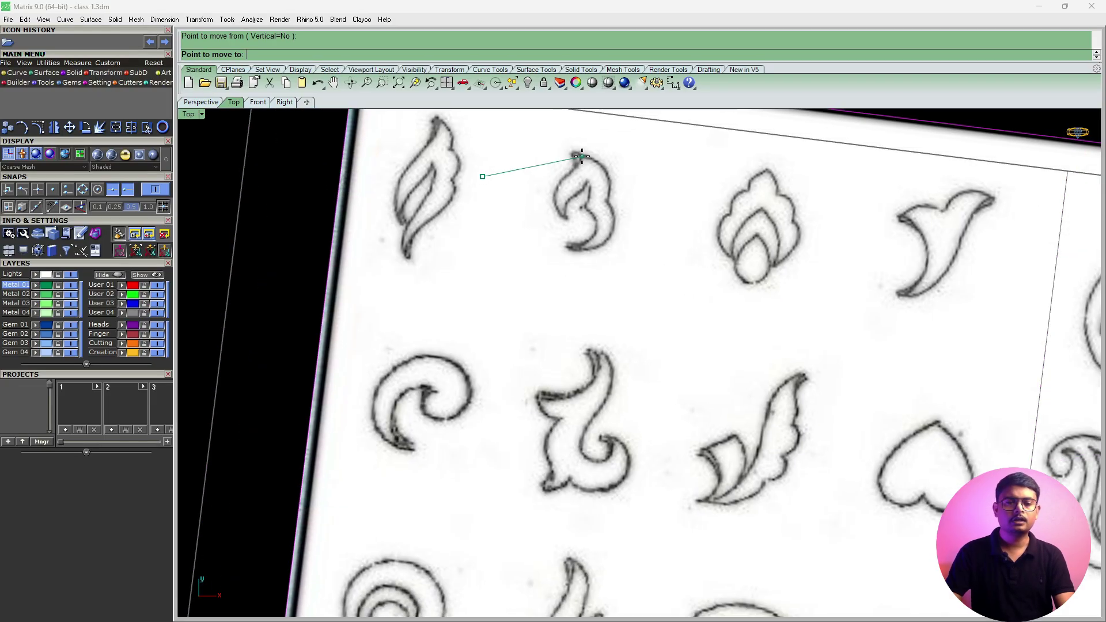
text(0)
key(Return)
scroll(597, 316, down, 14)
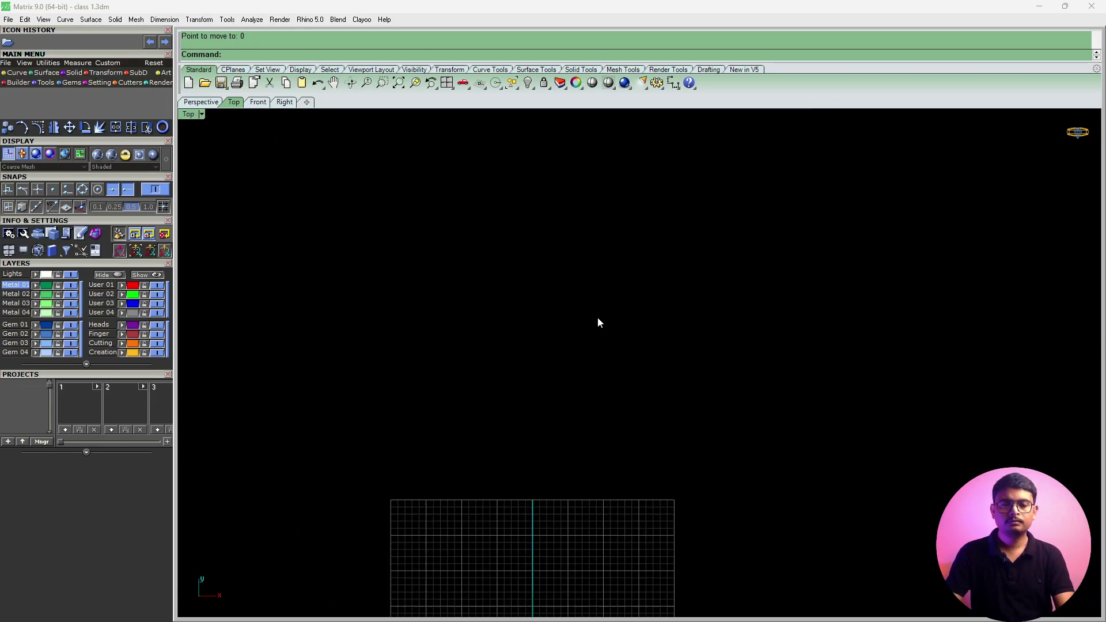
scroll(590, 380, up, 14)
scroll(572, 315, up, 10)
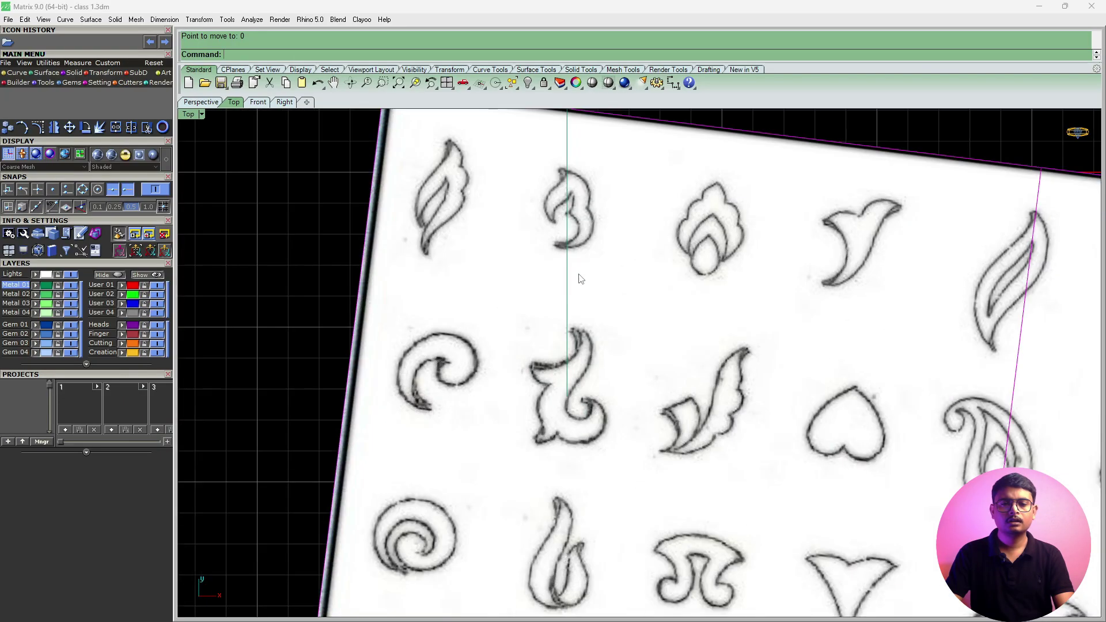
right_drag(547, 308, 540, 328)
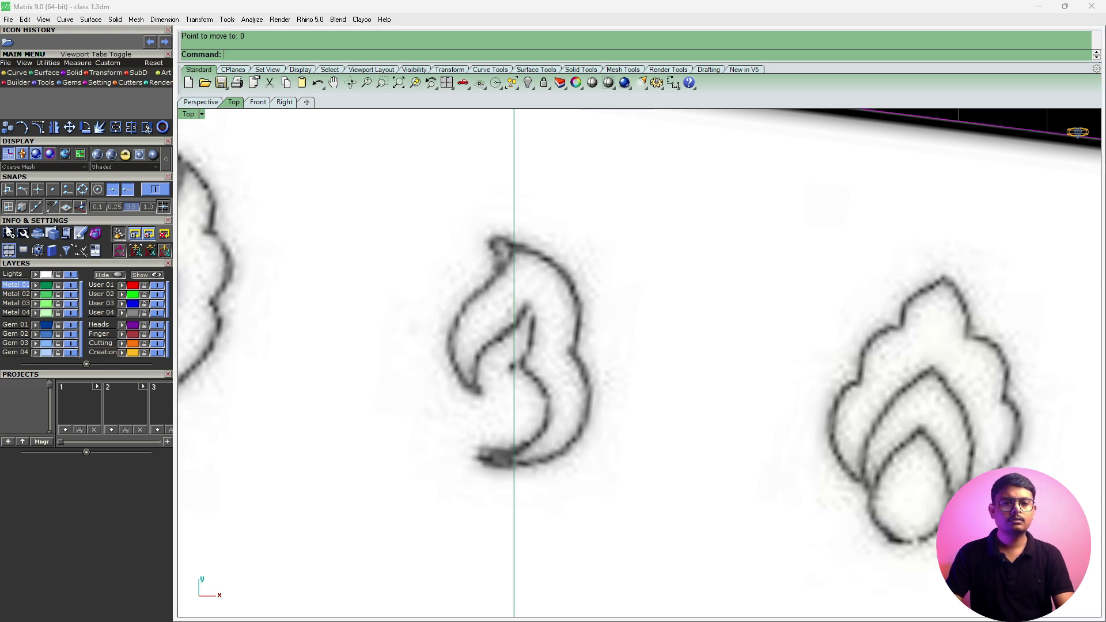
Trace the flame motif's upper outer edge with a degree 3 control-point curve from the tip to the notch on its outer side.
click(15, 75)
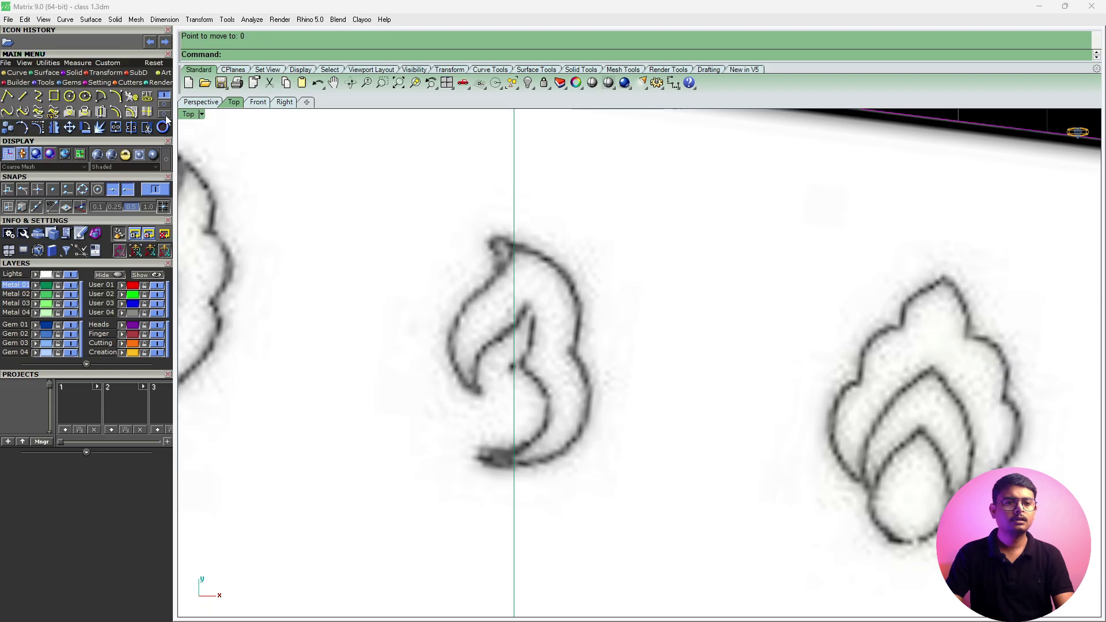
click(14, 97)
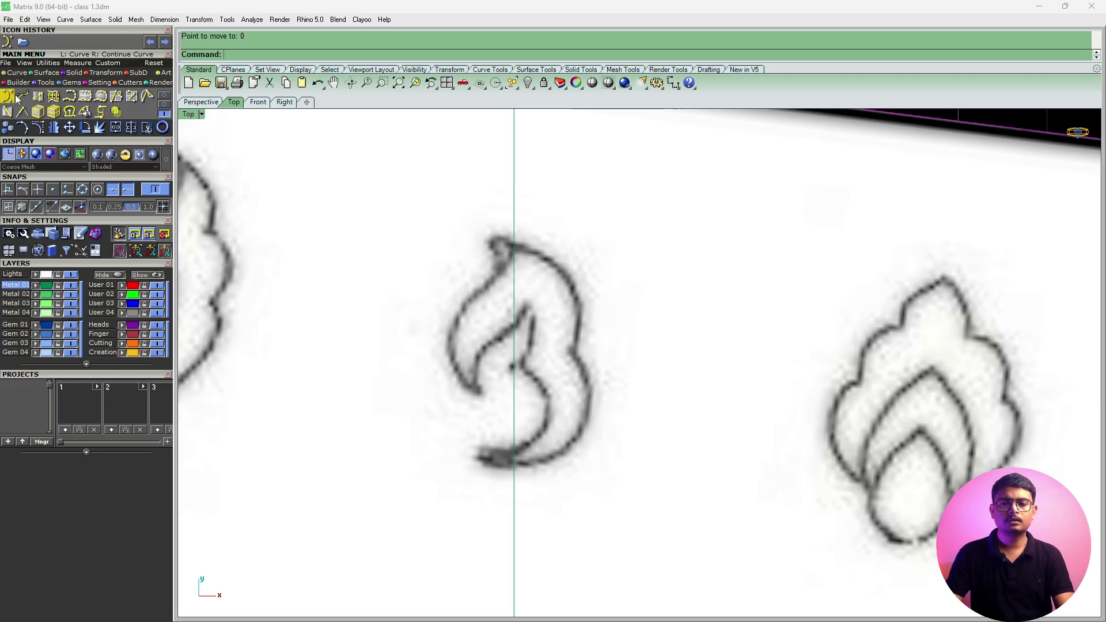
click(15, 98)
scroll(522, 254, up, 4)
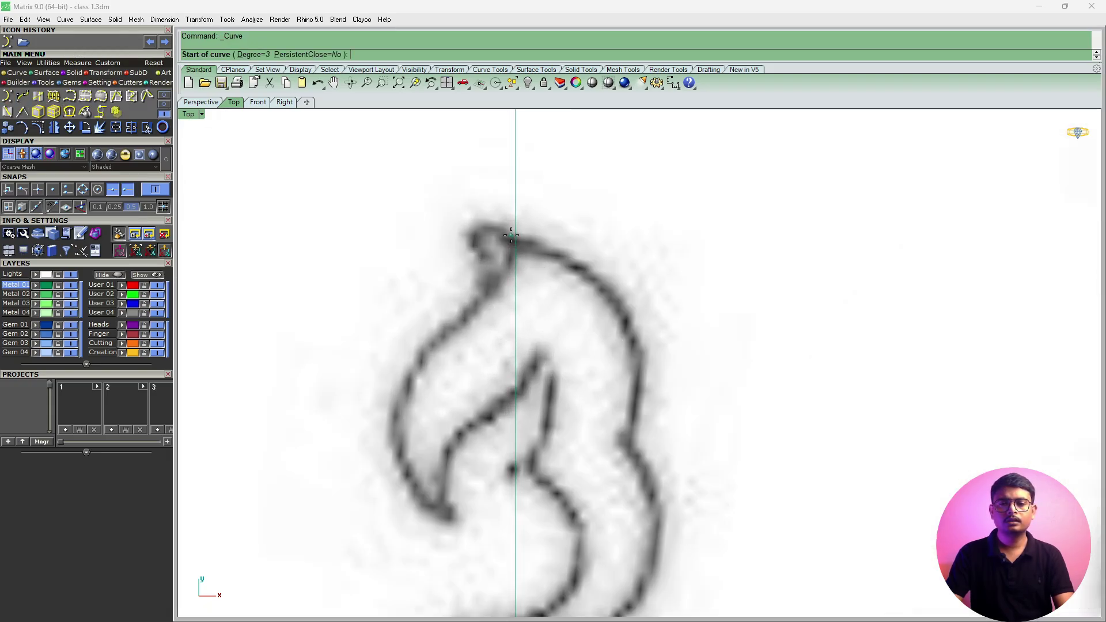
click(509, 237)
scroll(575, 244, up, 2)
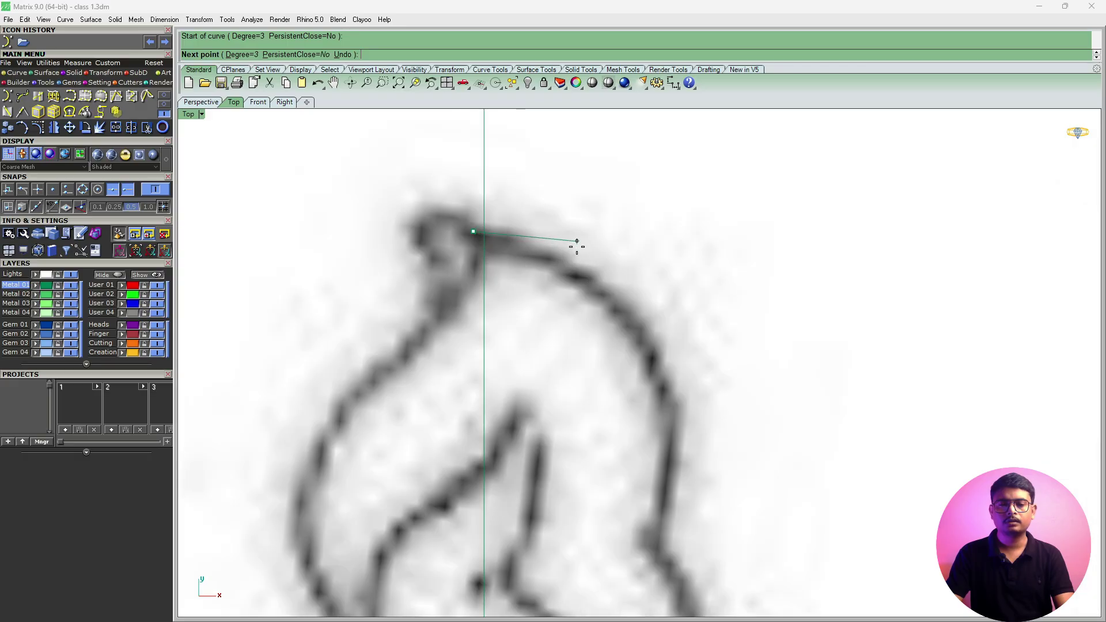
click(582, 252)
right_drag(659, 348, 595, 243)
click(624, 281)
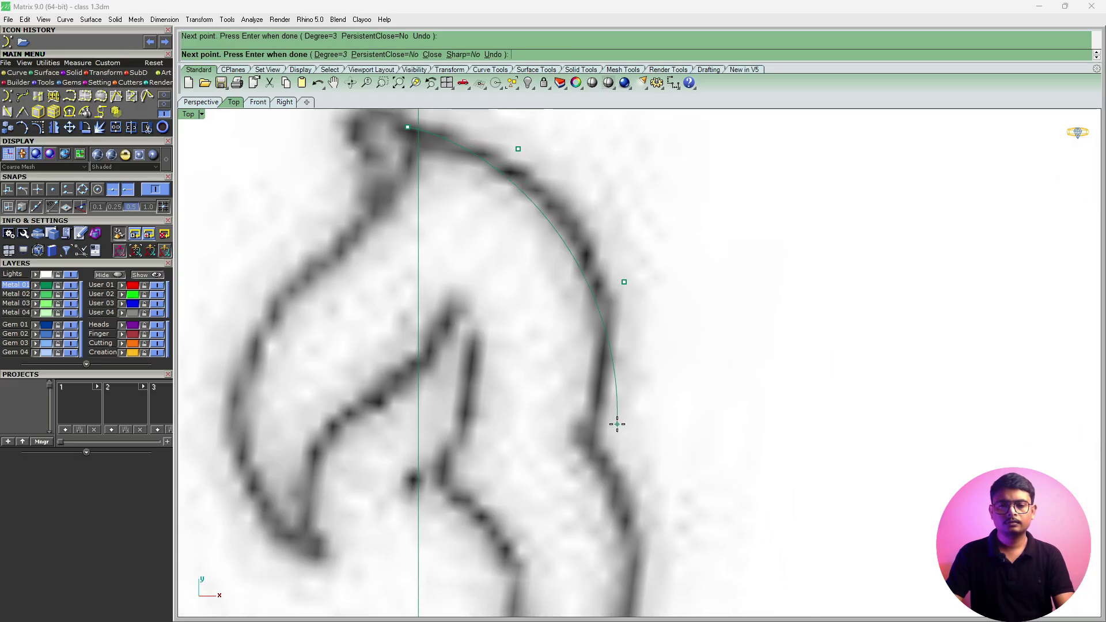
click(583, 439)
right_drag(608, 481, 554, 275)
key(Return)
Trace the flame motif's lower outer edge with a degree 3 curve from the outer notch around to the base tip.
key(Return)
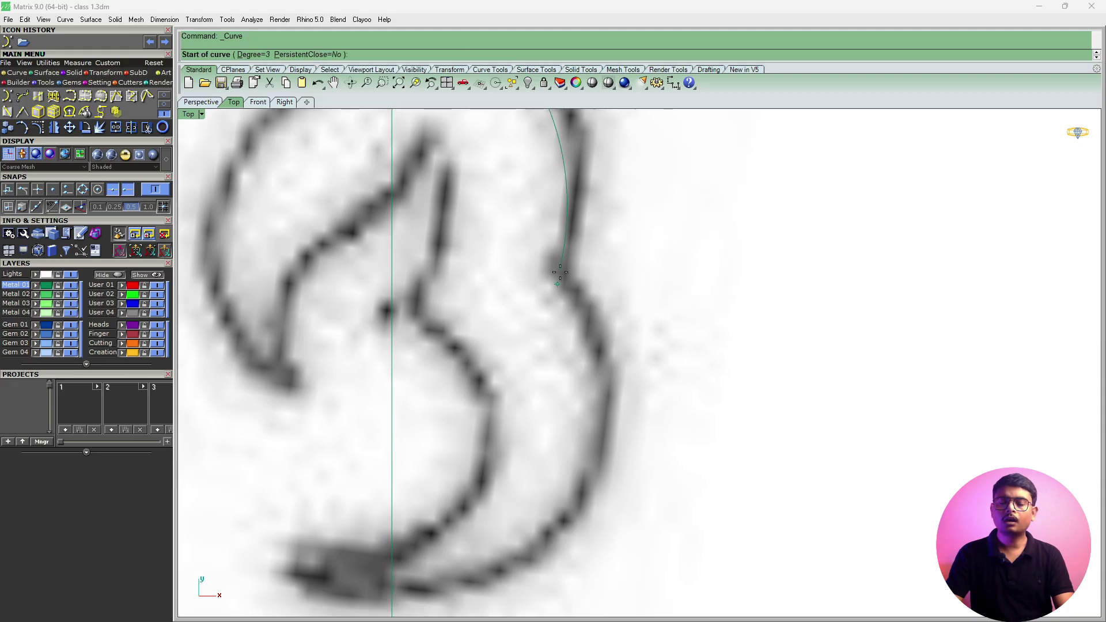
click(561, 271)
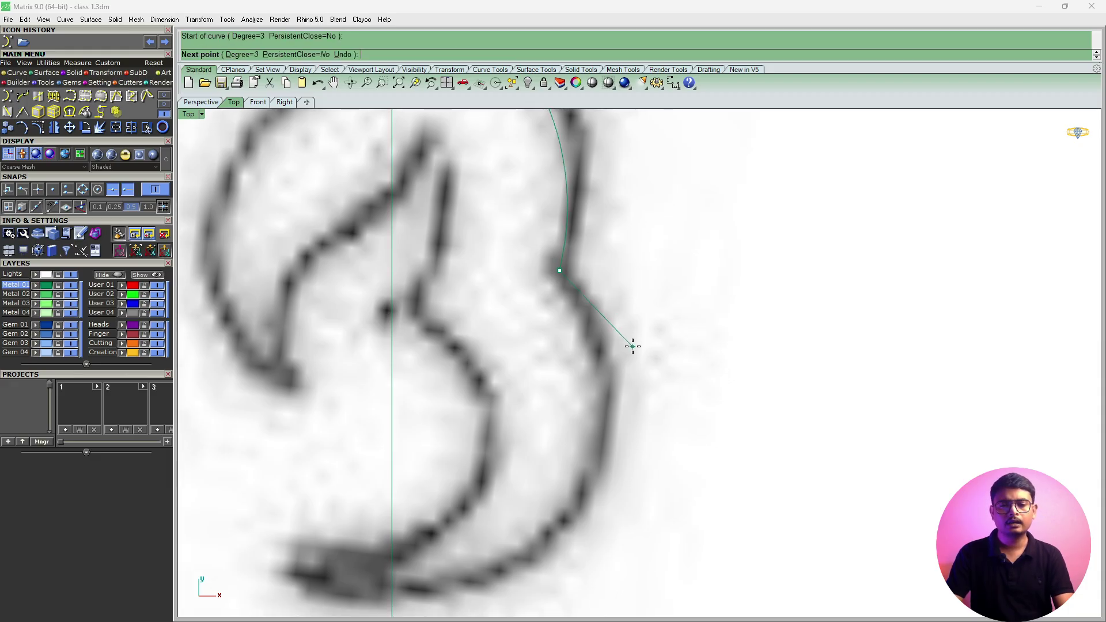
click(633, 346)
click(634, 442)
right_drag(581, 531, 622, 449)
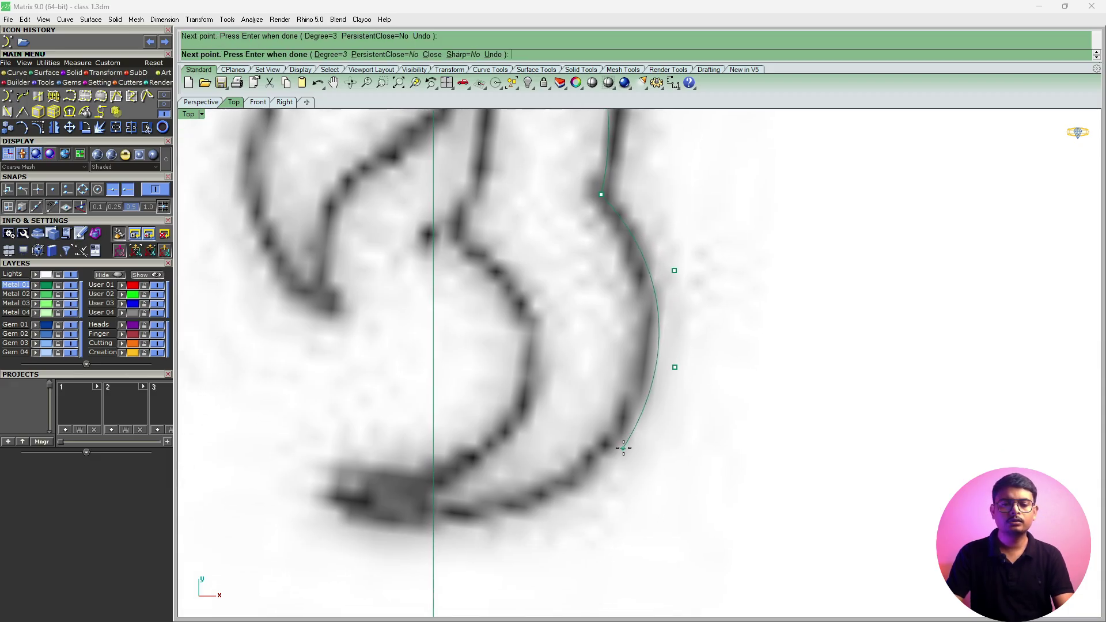
click(586, 492)
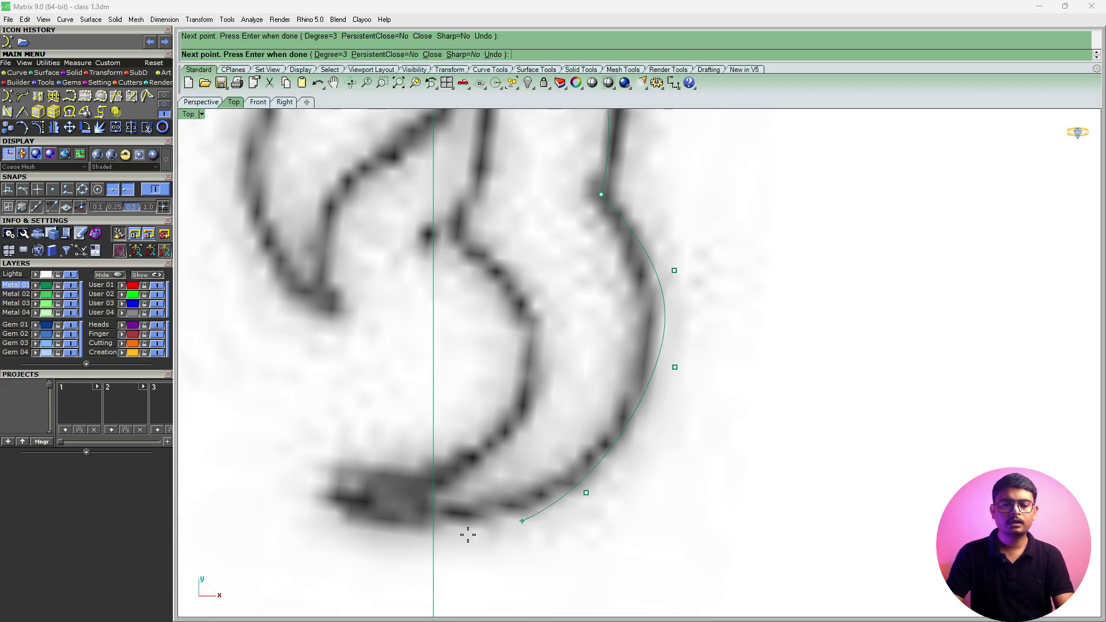
click(419, 520)
key(Return)
Trace the lower inner edge with a degree 3 curve from the end of the outer curve at the base up to the inner corner.
key(Return)
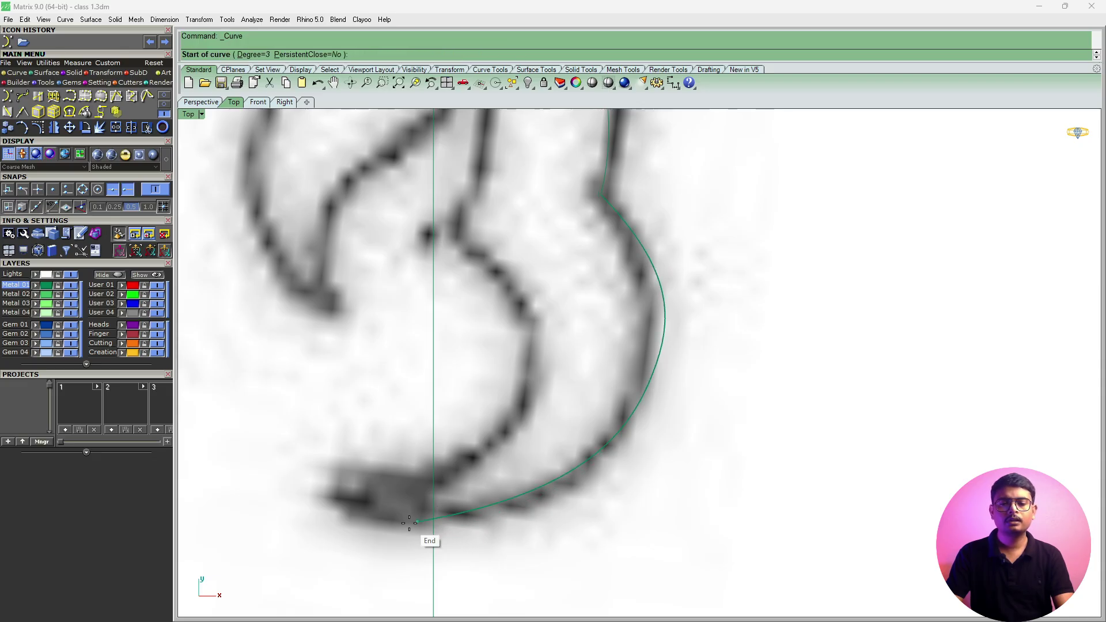
click(418, 522)
click(513, 456)
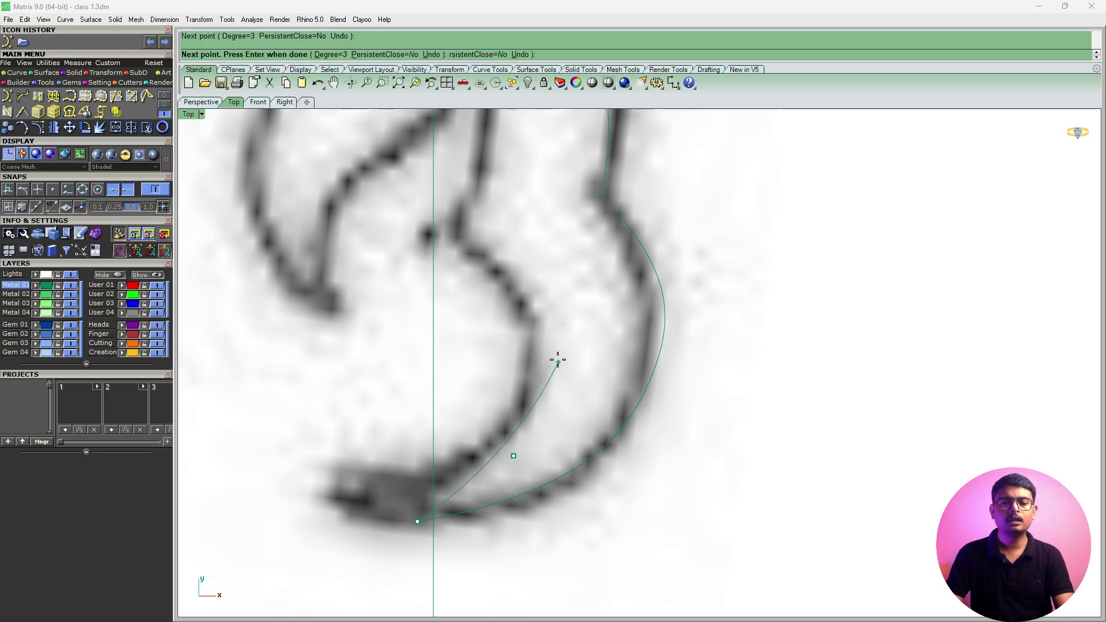
click(555, 355)
click(514, 262)
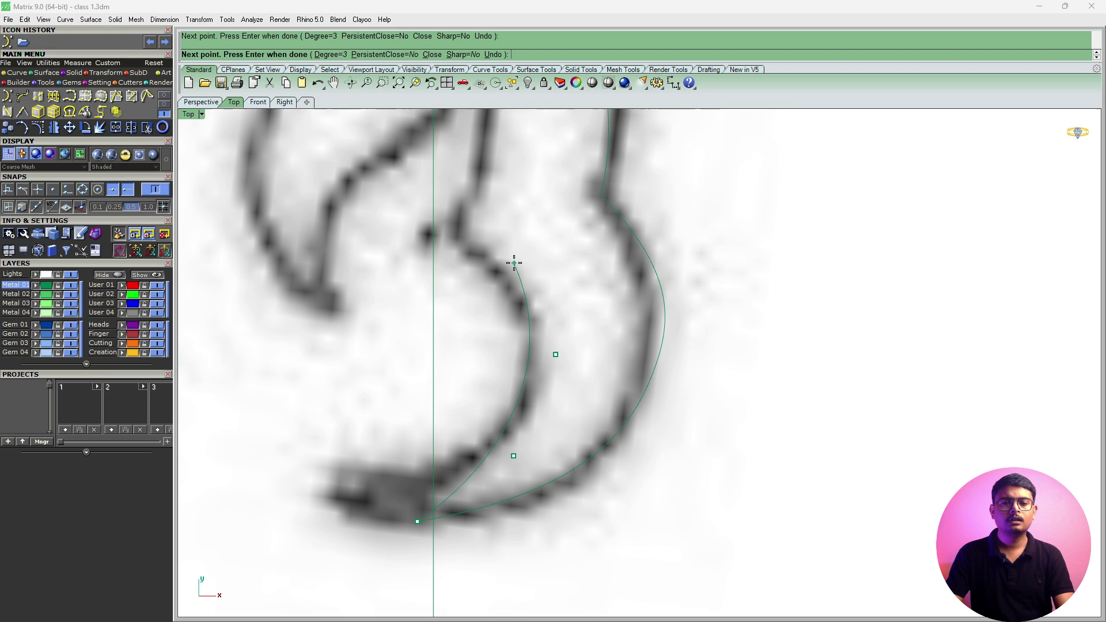
click(448, 232)
key(Return)
Trace the short inner edge with a degree 3 curve from the inner corner up to the tip between the flame's two lobes.
right_drag(468, 248, 485, 364)
key(Return)
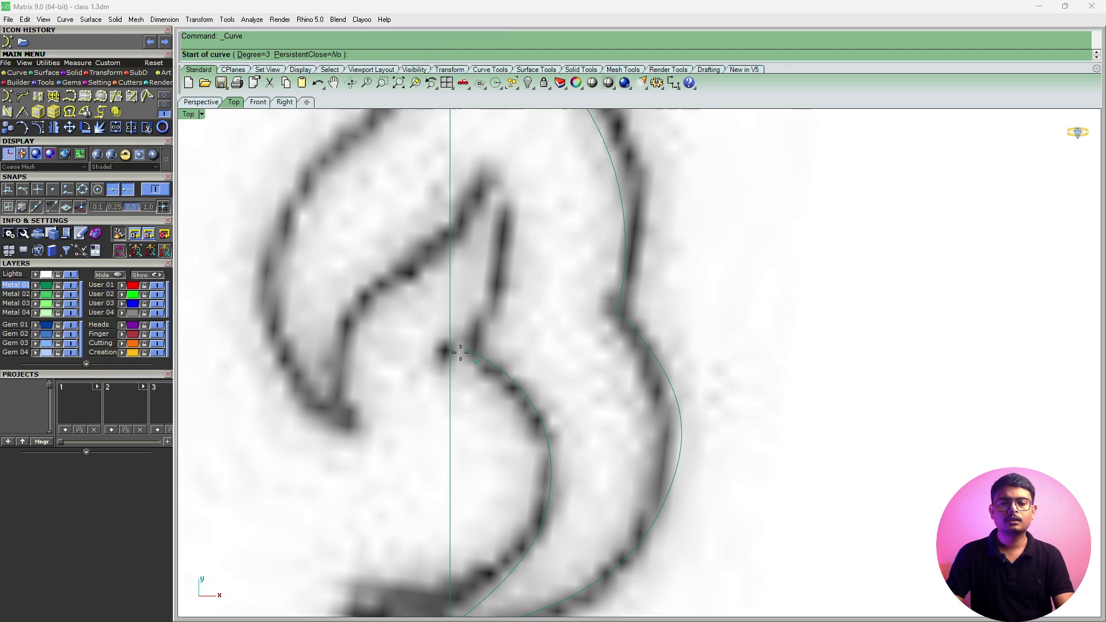
click(462, 349)
click(522, 278)
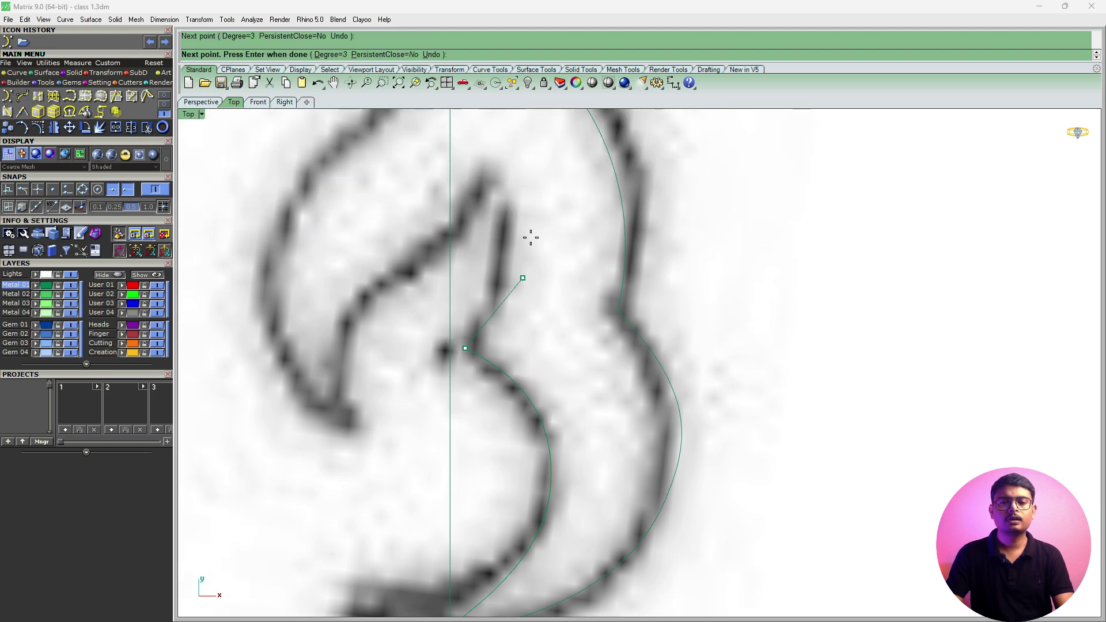
click(519, 189)
click(487, 152)
key(Return)
Trace the hook's inner edge with a degree 3 curve from that inner tip down to the hook's lower end.
key(Return)
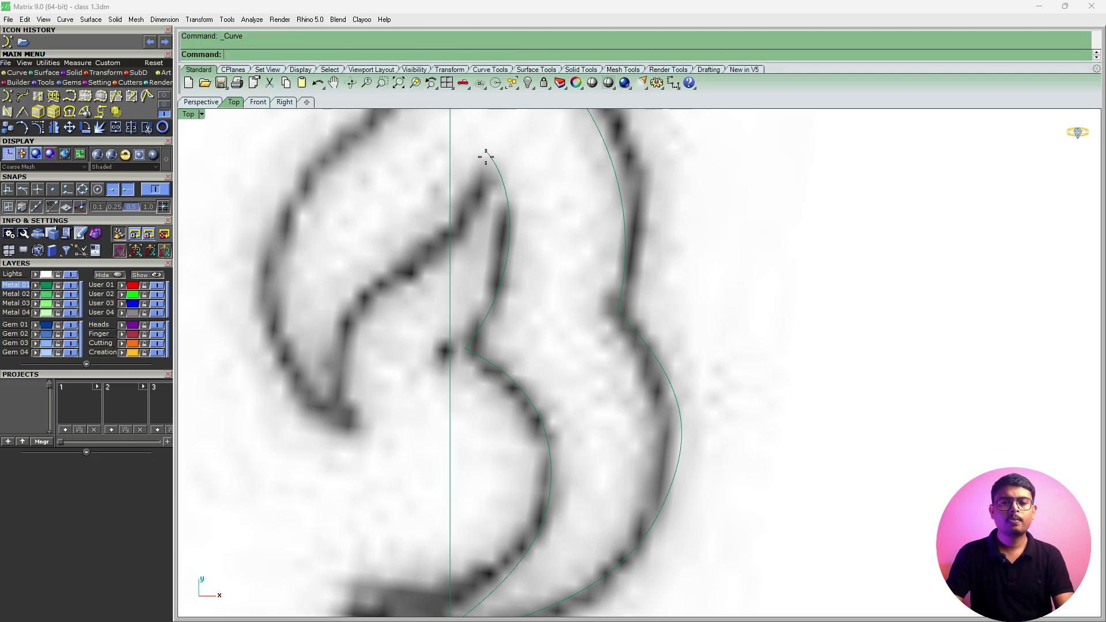
click(486, 153)
scroll(476, 222, up, 3)
click(479, 215)
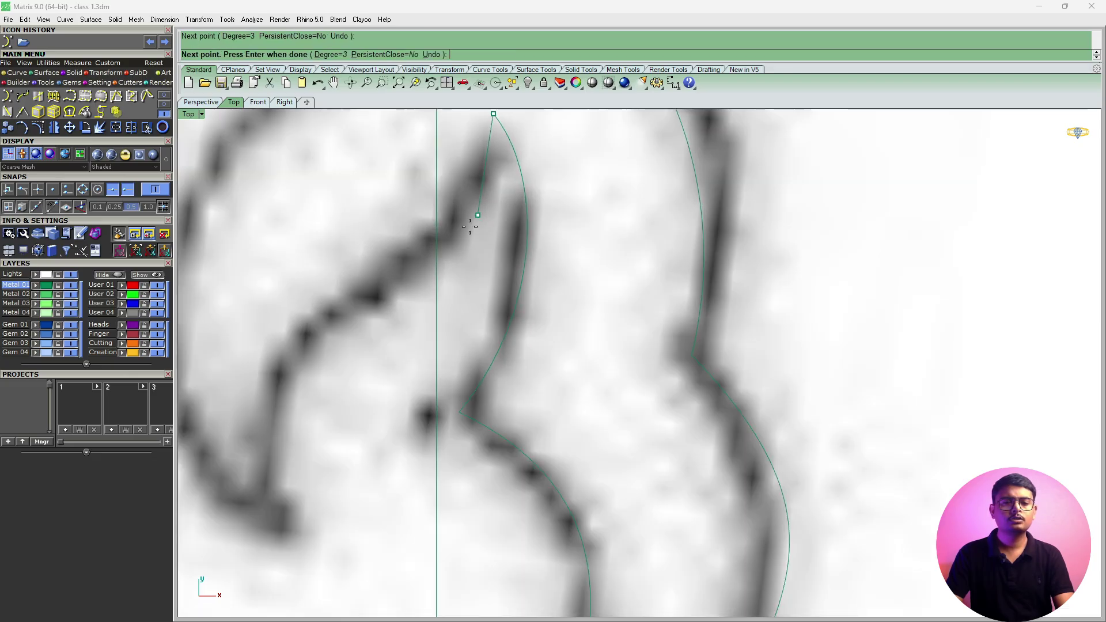
click(349, 286)
right_drag(263, 335, 347, 264)
click(332, 279)
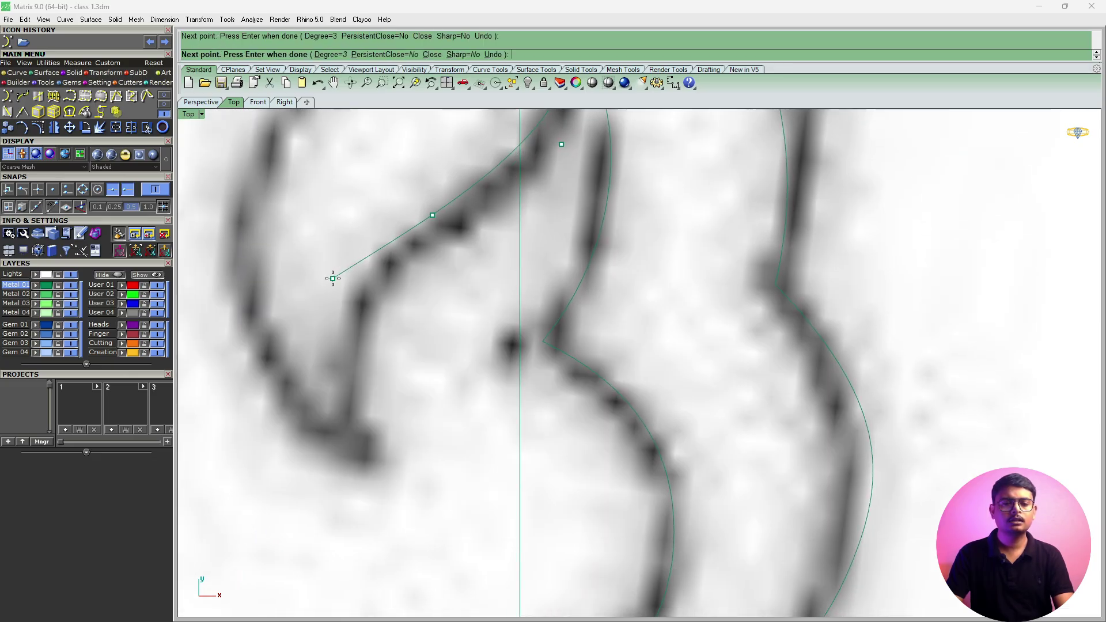
click(345, 444)
key(Return)
Trace the hook's outer edge with a degree 3 curve from its lower end up to the flame's upper tip, closing the outline.
key(Return)
click(348, 446)
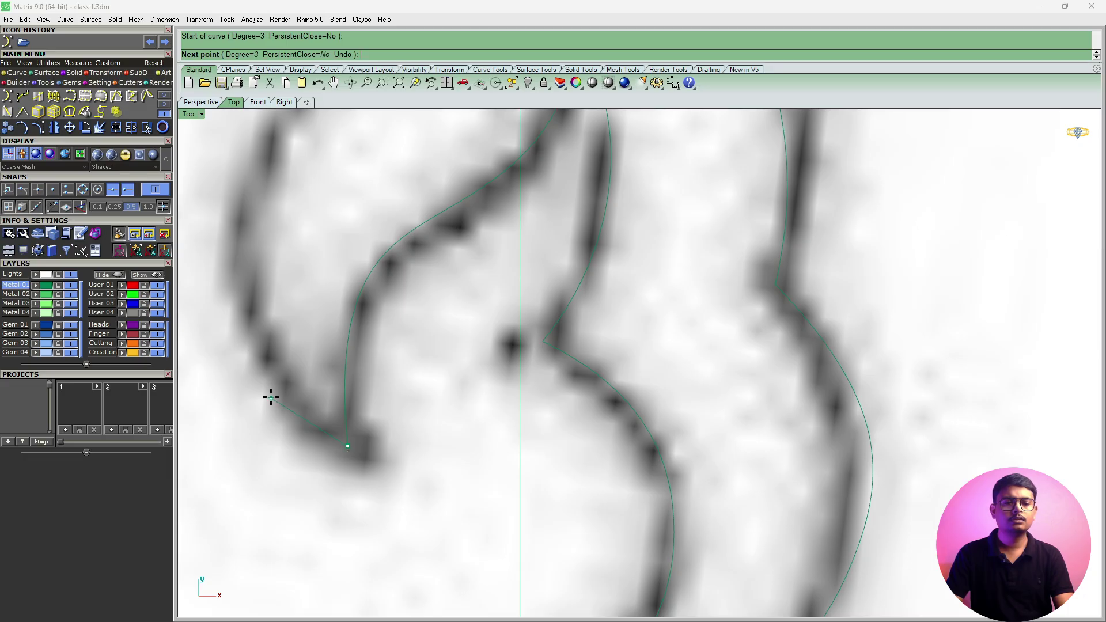
click(258, 381)
scroll(287, 444, up, 2)
click(341, 279)
right_drag(341, 279, 331, 320)
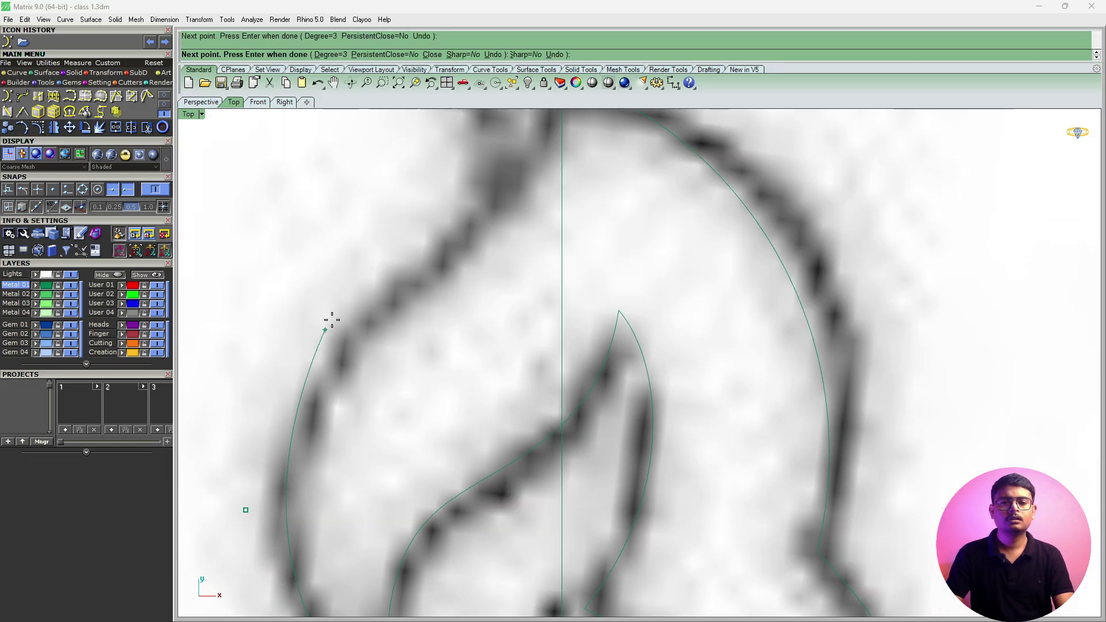
right_drag(494, 226, 435, 317)
click(466, 283)
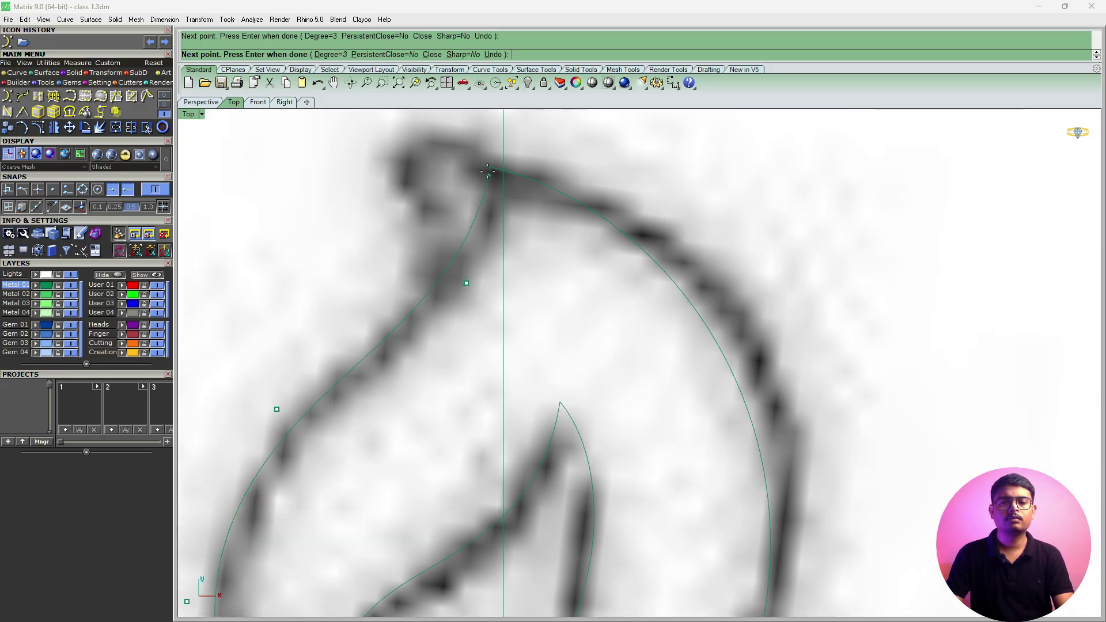
click(488, 173)
key(Return)
Shift the reference sheet to the left so the traced outline stands clear of the flame motif.
scroll(518, 239, down, 4)
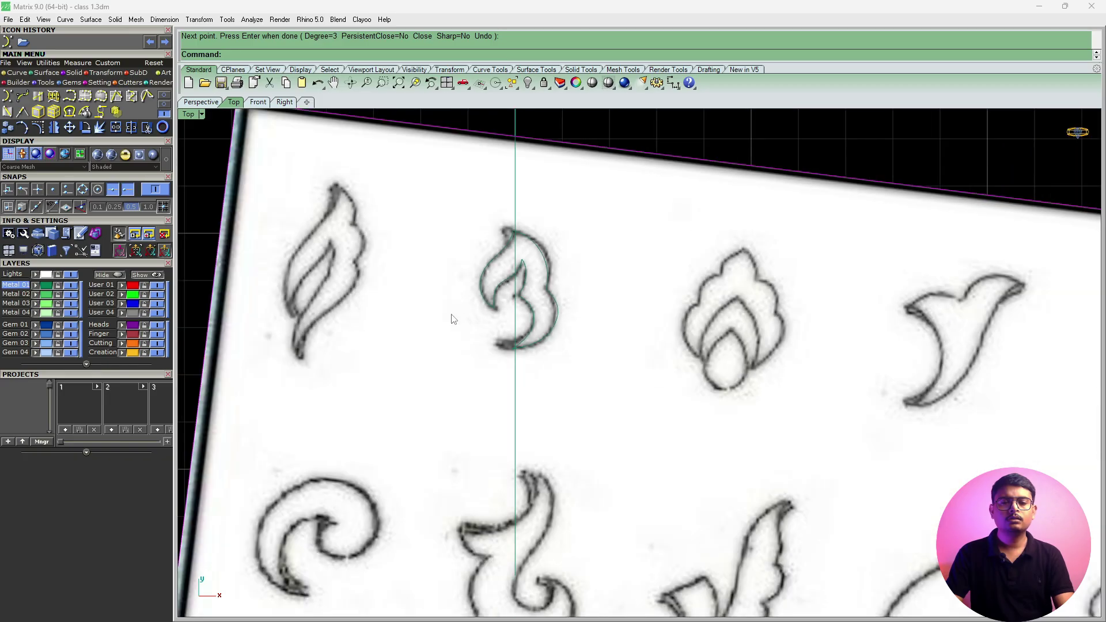
scroll(511, 301, down, 3)
mouse_move(602, 299)
mouse_down()
mouse_move(563, 291)
mouse_move(560, 301)
mouse_up()
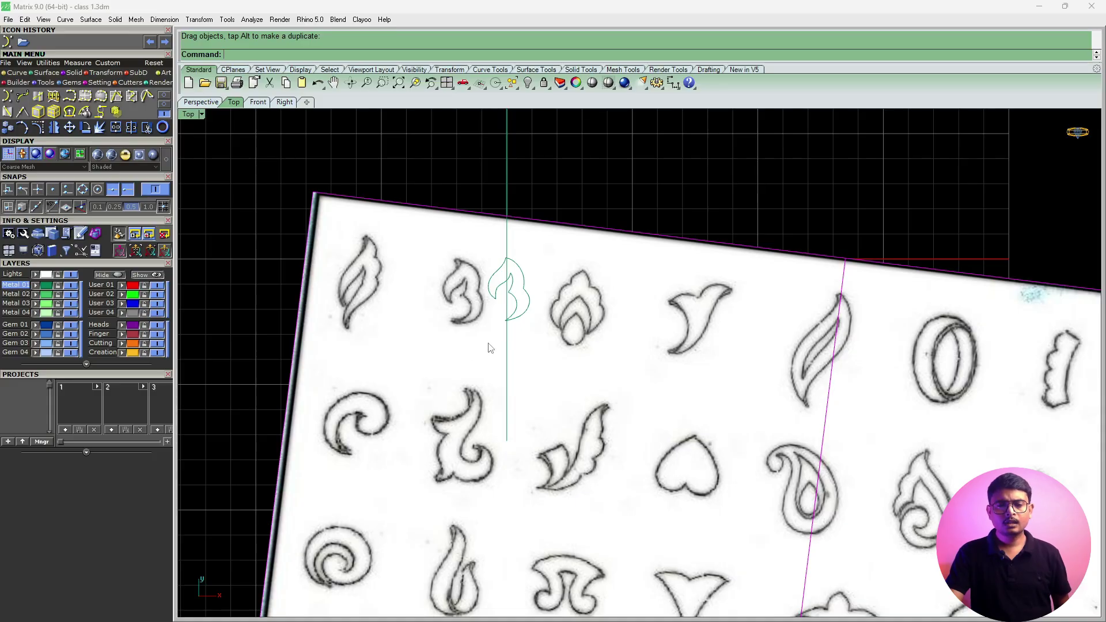
scroll(517, 292, up, 5)
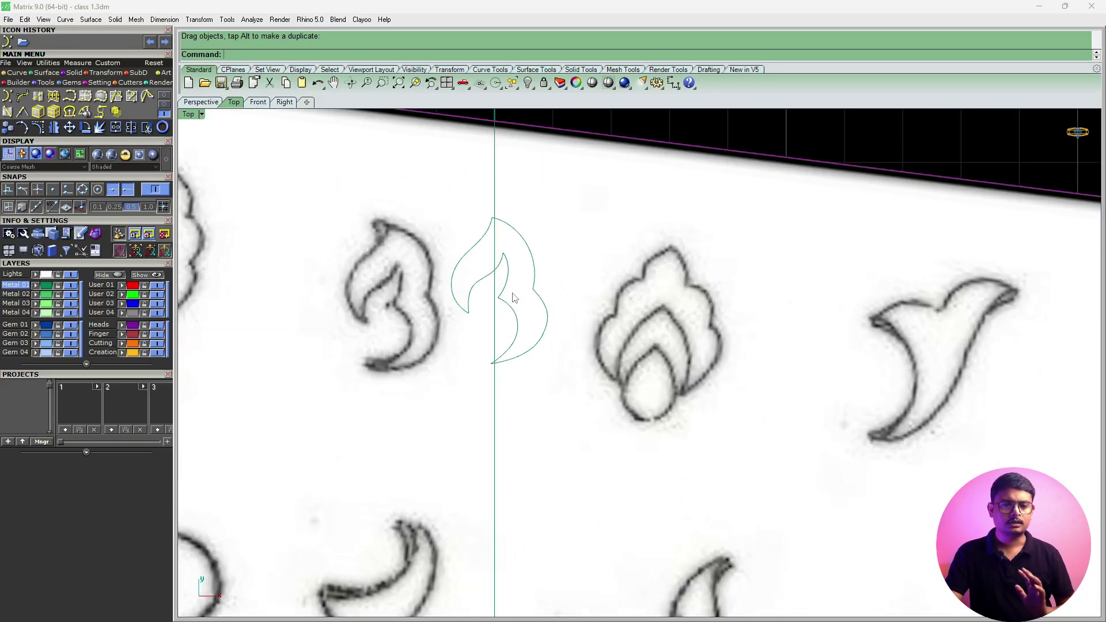
scroll(526, 280, up, 3)
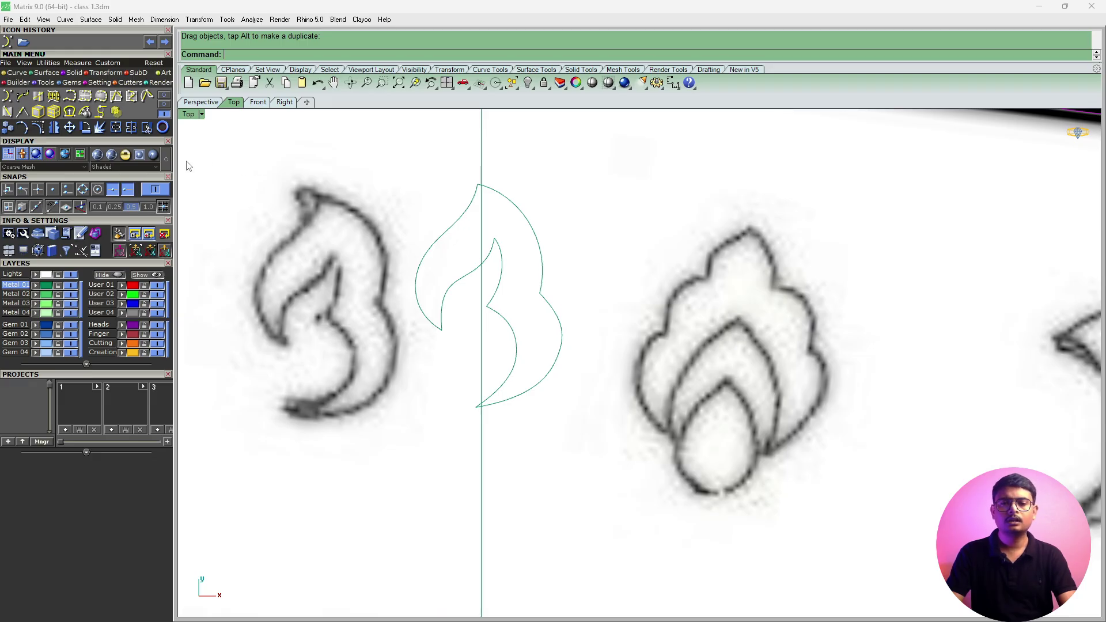
Turn on the upper outer curve's control points and move the middle point nearer the tip slightly outward.
click(536, 240)
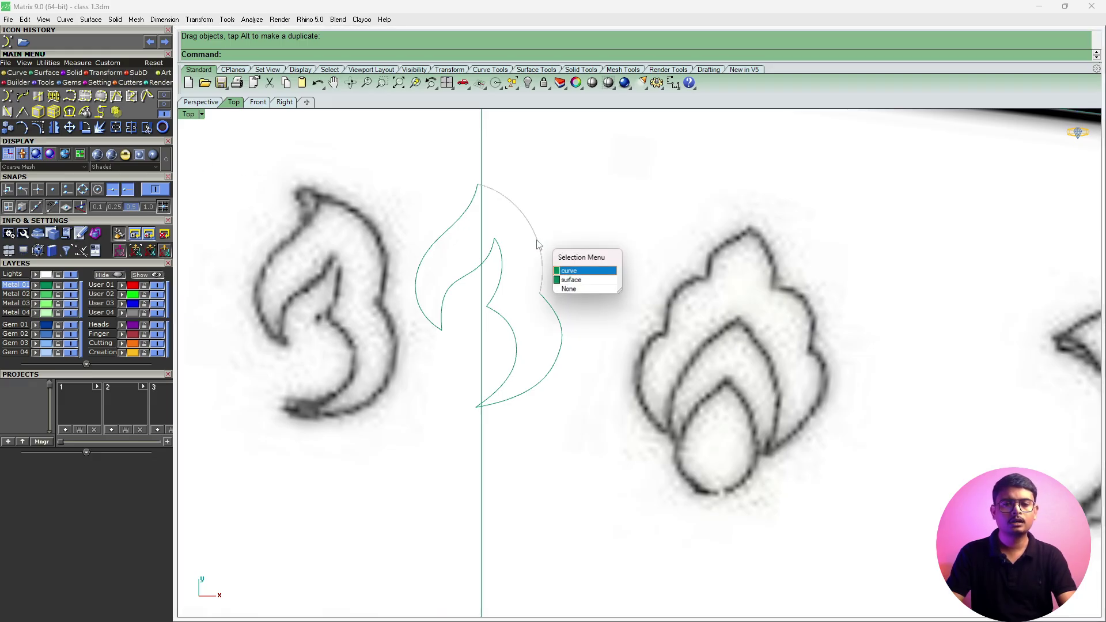
right_click(537, 240)
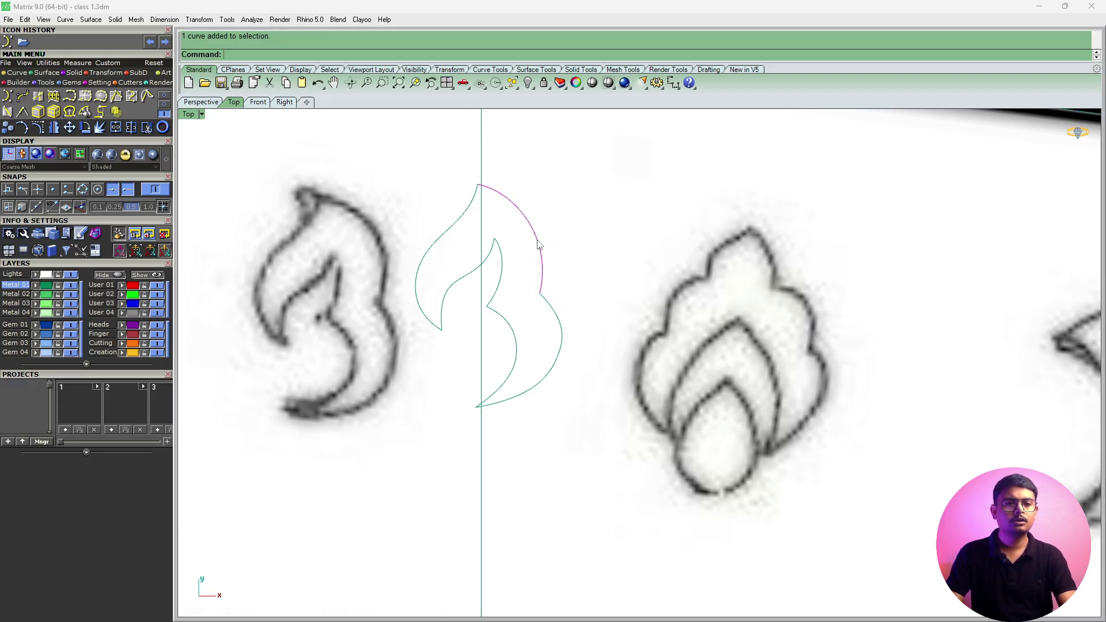
click(70, 132)
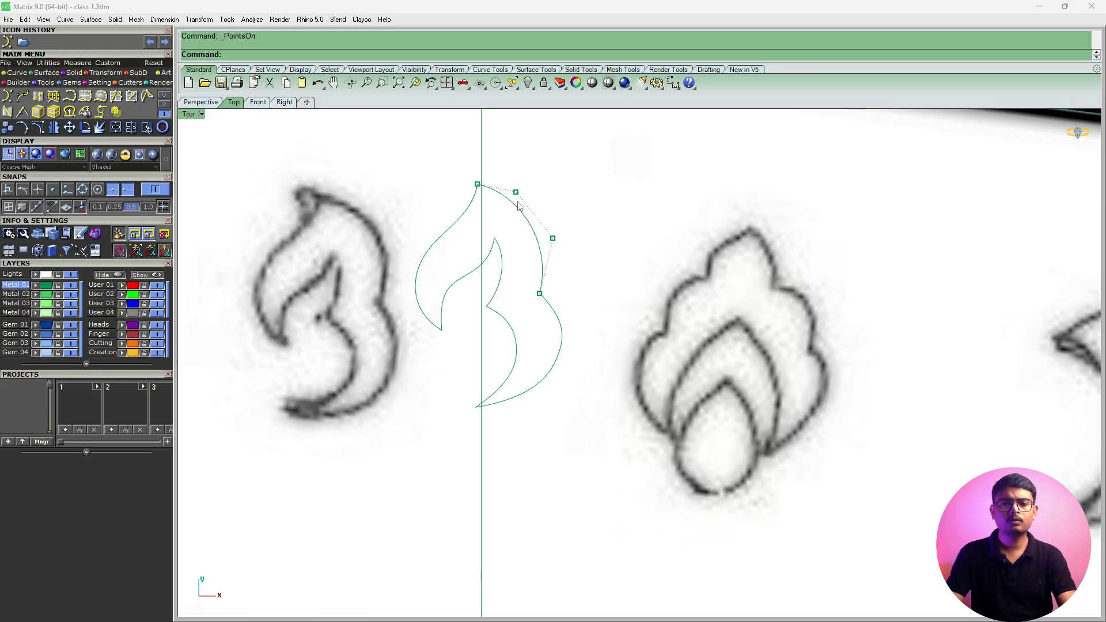
scroll(519, 206, up, 5)
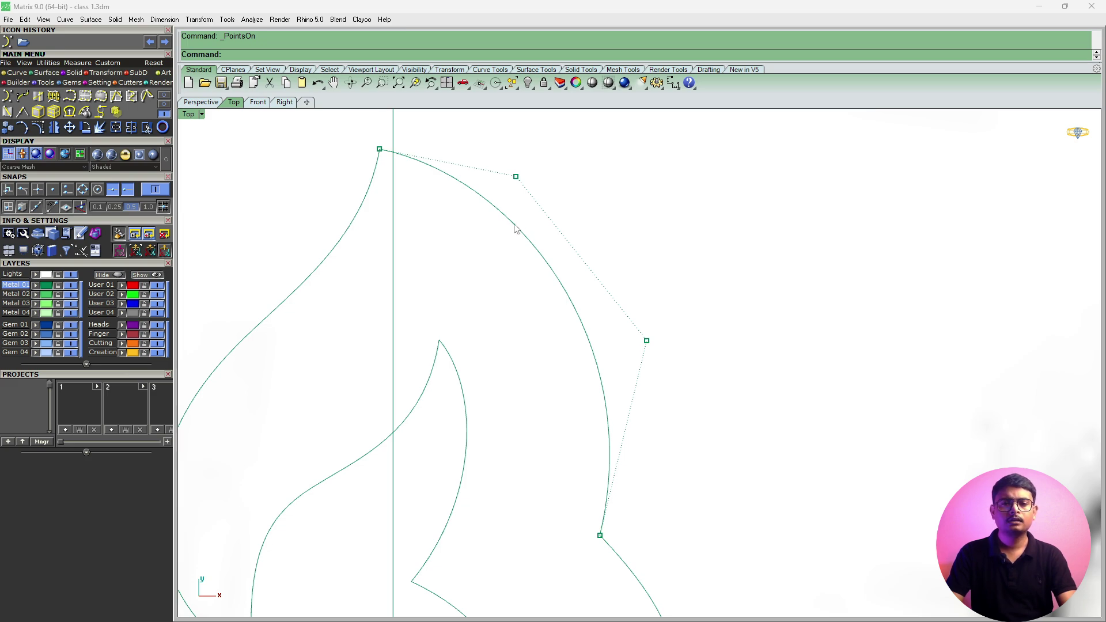
click(516, 178)
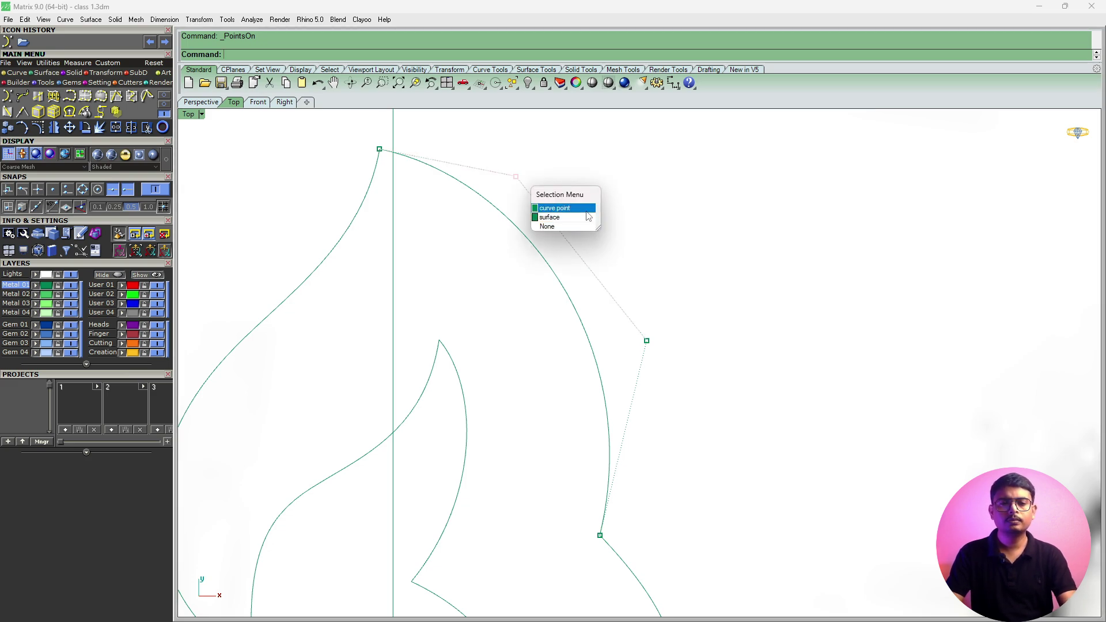
click(587, 206)
click(595, 205)
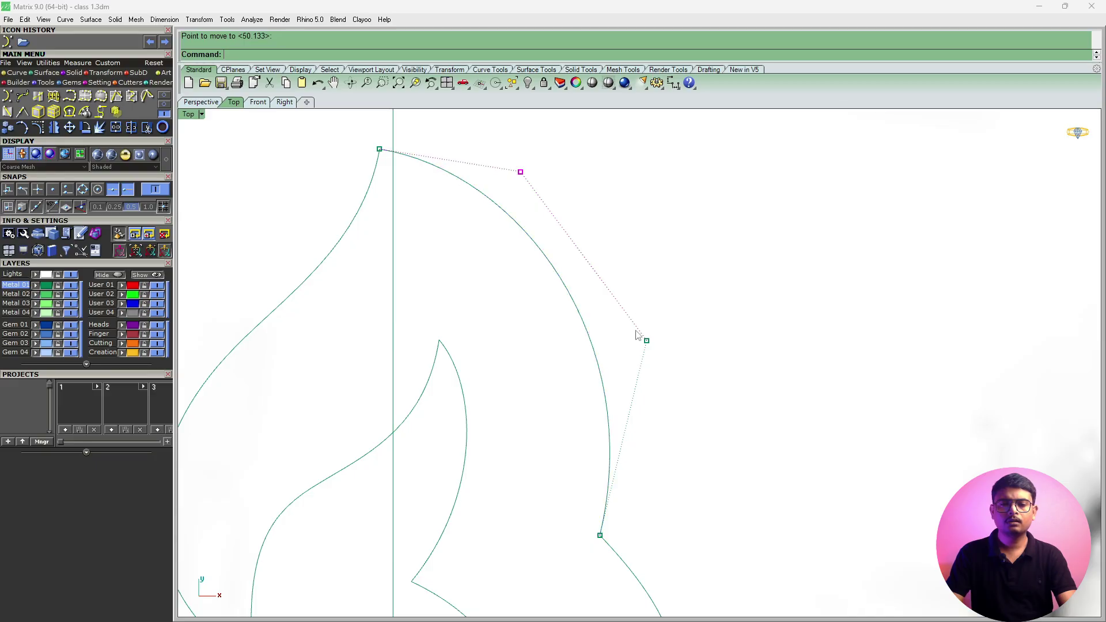
right_drag(634, 331, 614, 280)
drag(597, 277, 655, 320)
key(space)
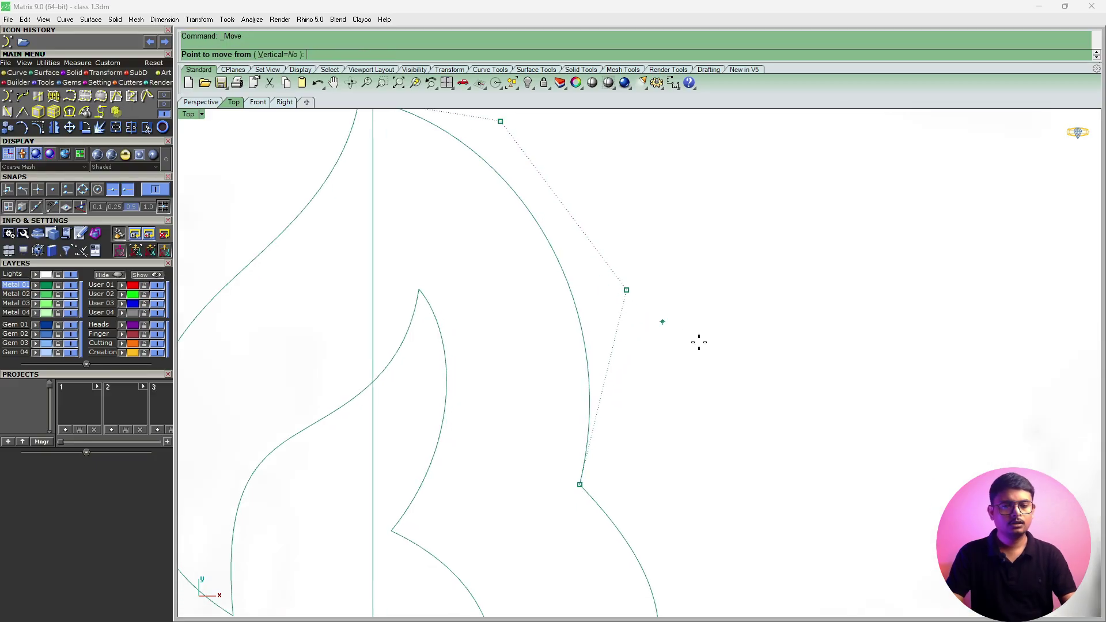
key(ctrl+z)
Lock the reference sheet so it cannot be selected while editing the curves.
scroll(556, 347, down, 12)
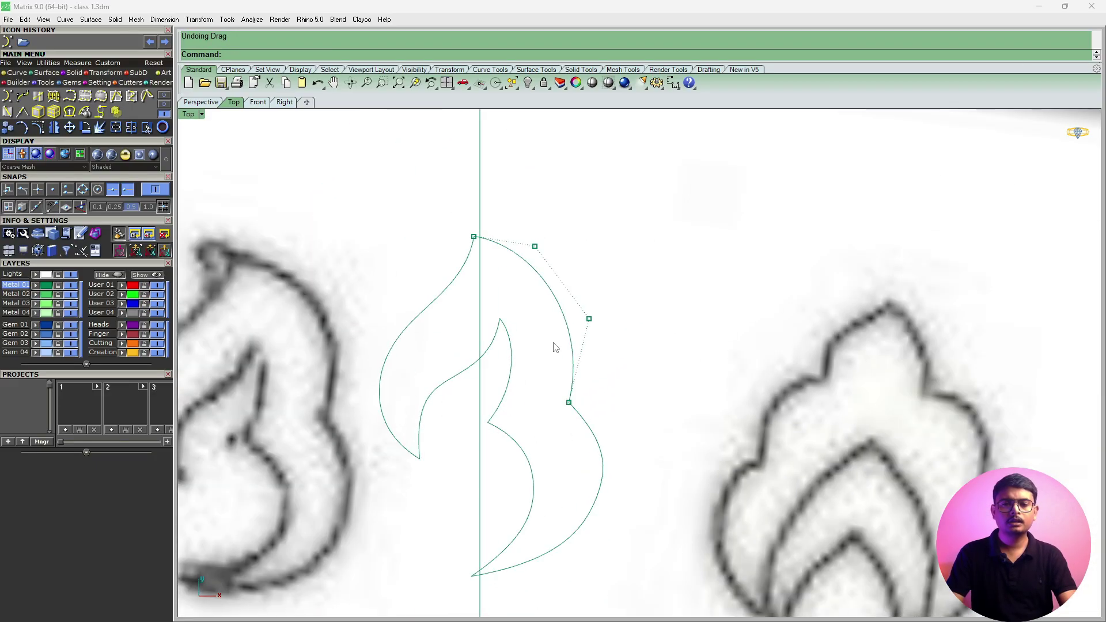
right_drag(649, 349, 628, 322)
scroll(587, 312, down, 2)
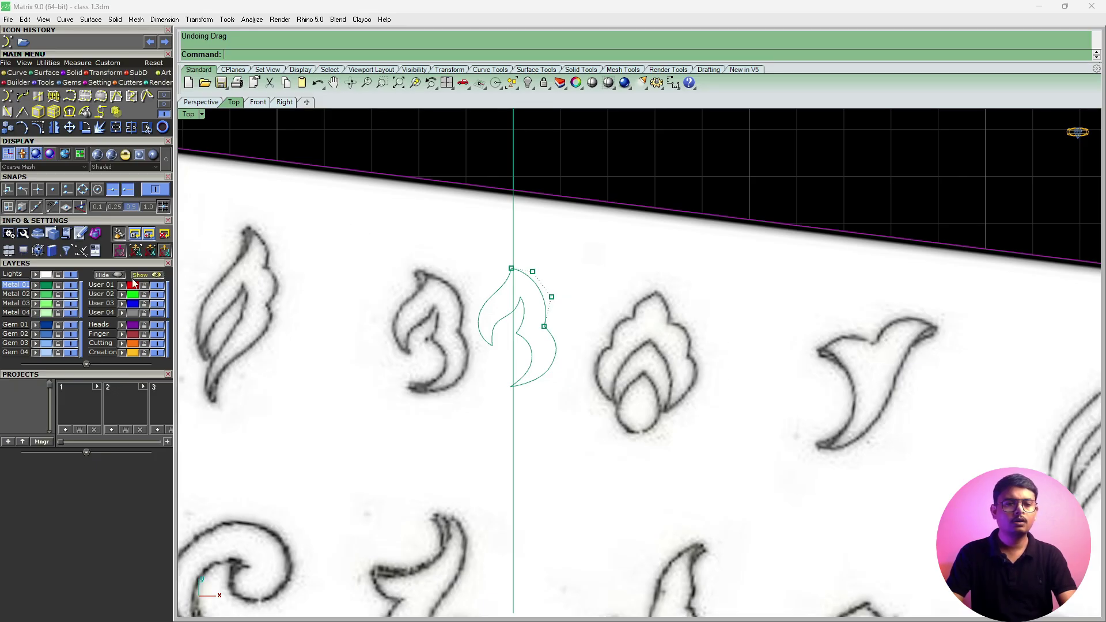
click(544, 84)
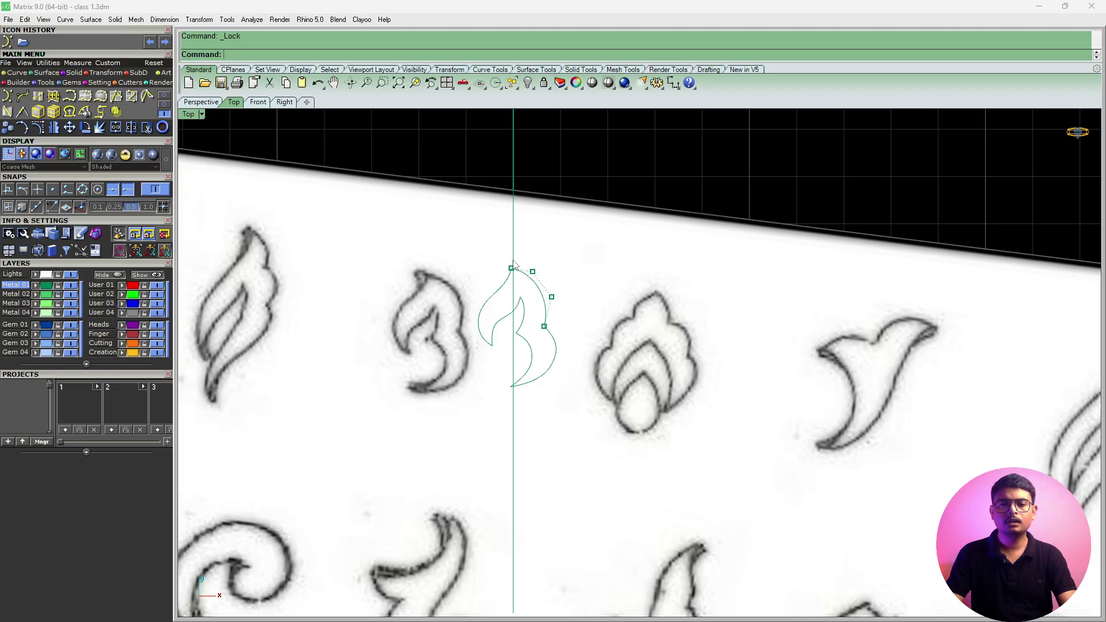
Move the upper outer curve's middle control point nearer the notch slightly outward.
scroll(561, 305, up, 2)
scroll(567, 302, up, 2)
click(600, 295)
scroll(557, 304, up, 2)
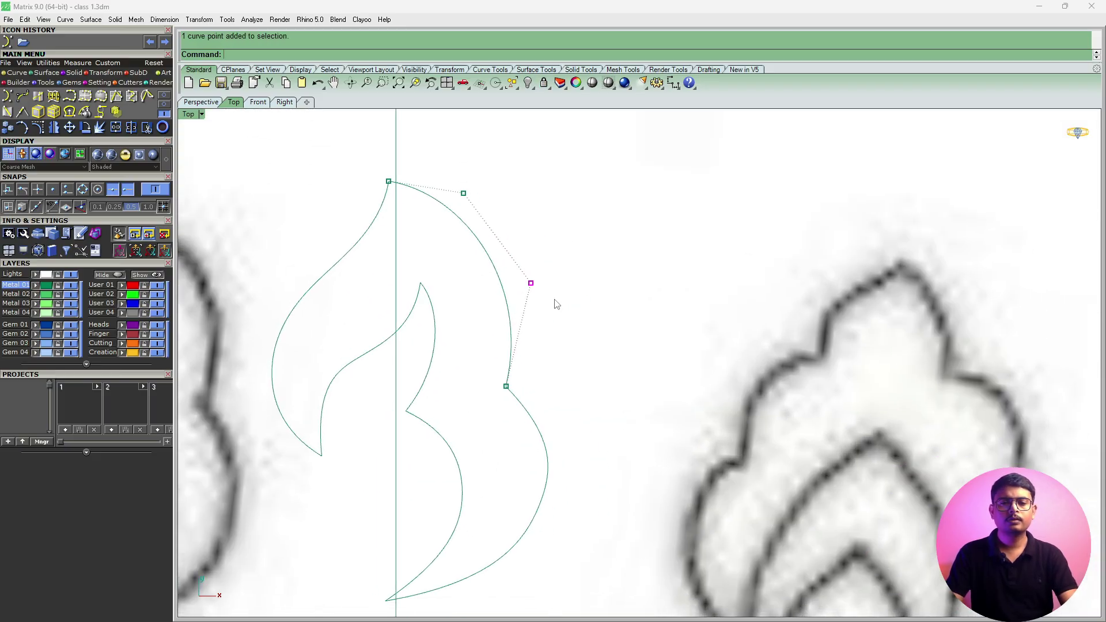
text(M)
key(Return)
click(556, 300)
click(563, 302)
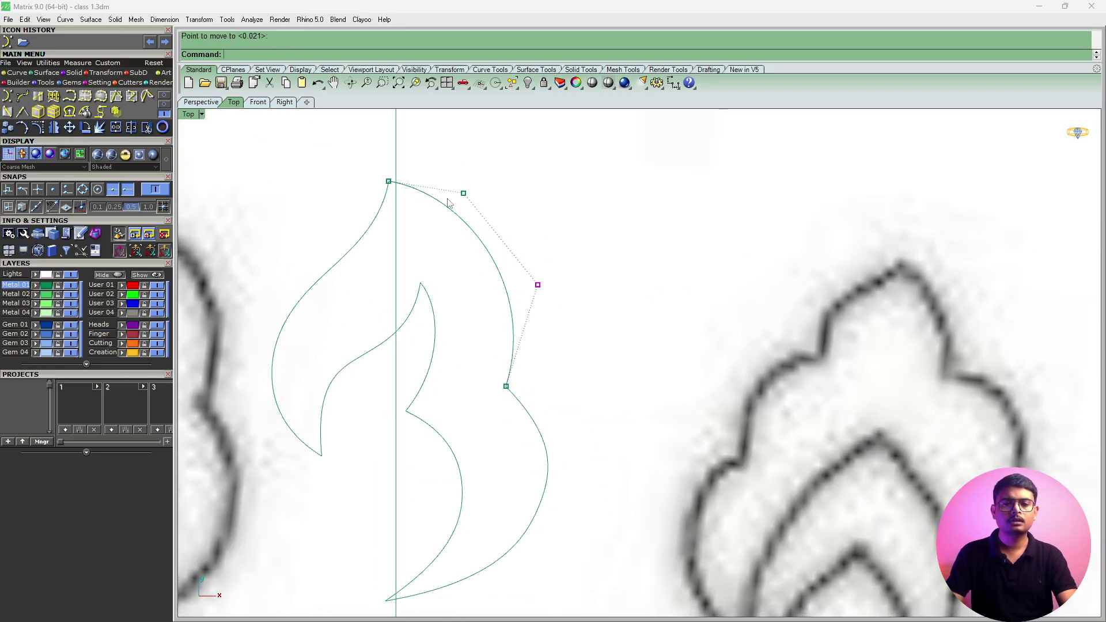
Nudge the upper outer curve's middle control point nearer the tip slightly upward and turn the control points off.
key(Return)
click(519, 208)
click(520, 205)
right_drag(550, 316, 551, 224)
right_drag(522, 327, 510, 275)
key(Escape)
Turn on the lower outer curve's control points and move the one just below the notch up and inward.
click(535, 323)
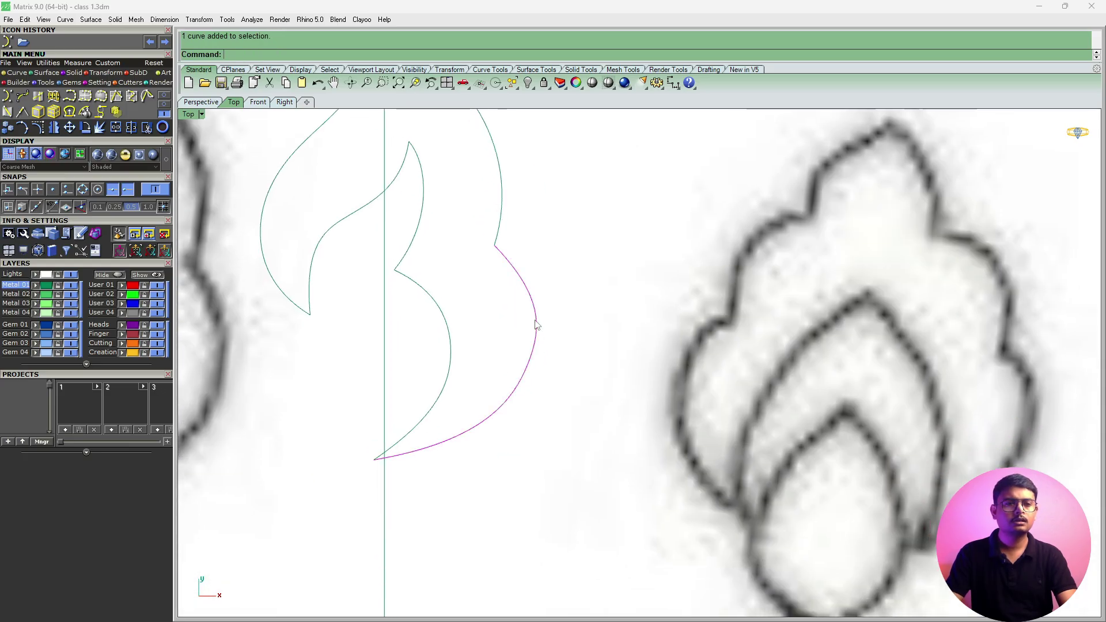
click(36, 129)
scroll(546, 315, up, 2)
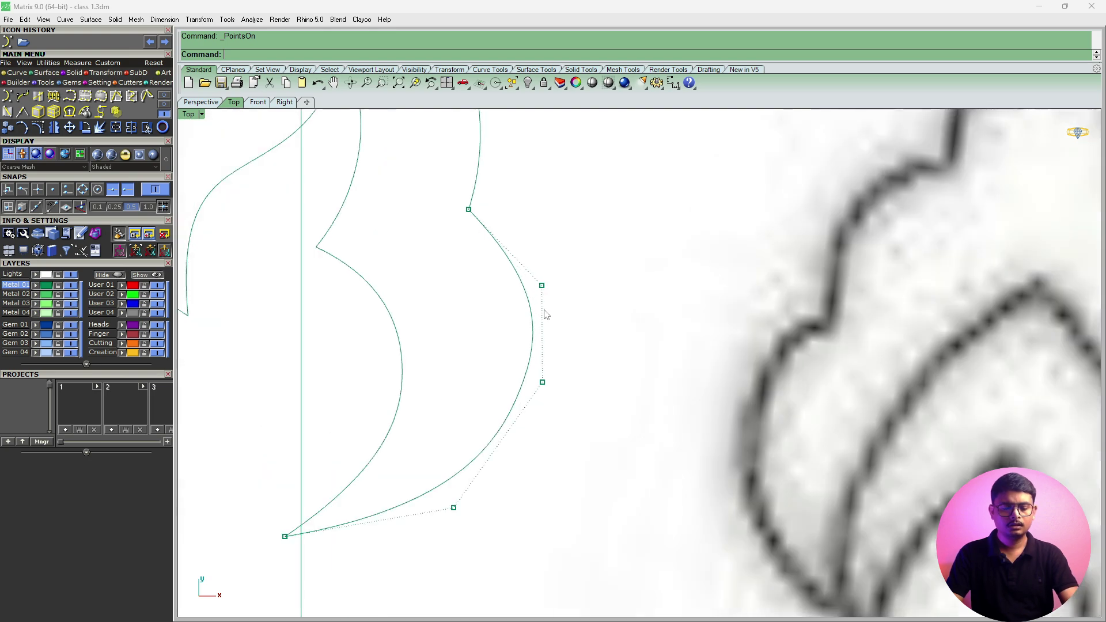
click(542, 285)
right_drag(590, 306, 550, 309)
click(550, 304)
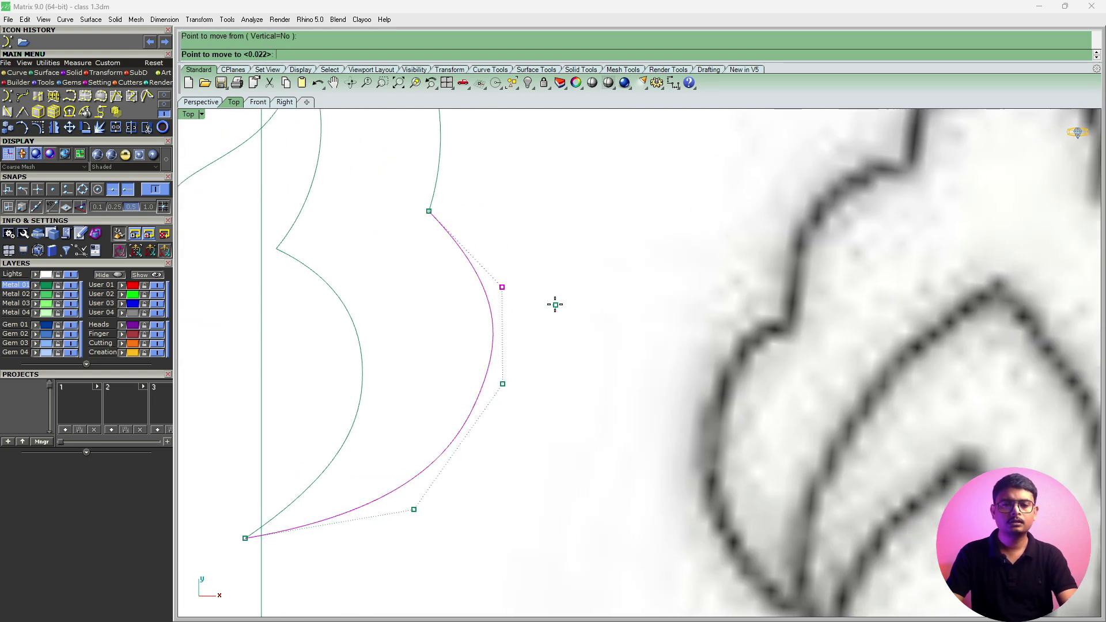
click(533, 278)
Move the lower outer curve's central control point slightly outward, away from the flame.
drag(481, 358, 518, 397)
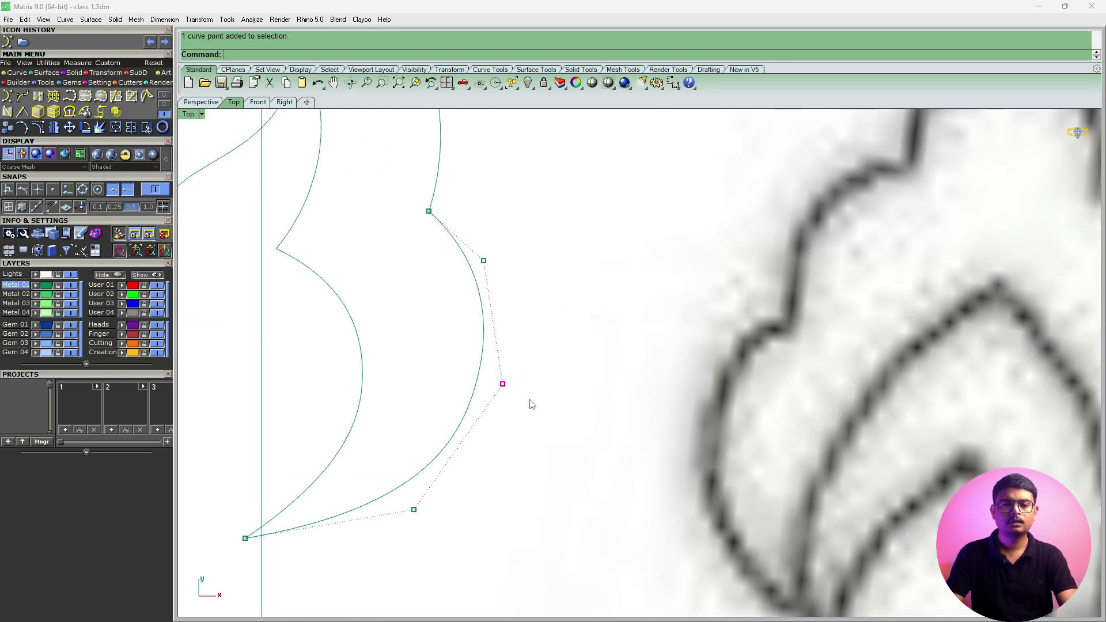
right_click(530, 403)
click(528, 398)
click(534, 398)
right_drag(360, 489, 383, 443)
Move the lower outer curve's control point nearest the base tip slightly down and toward the tip.
drag(394, 436, 485, 471)
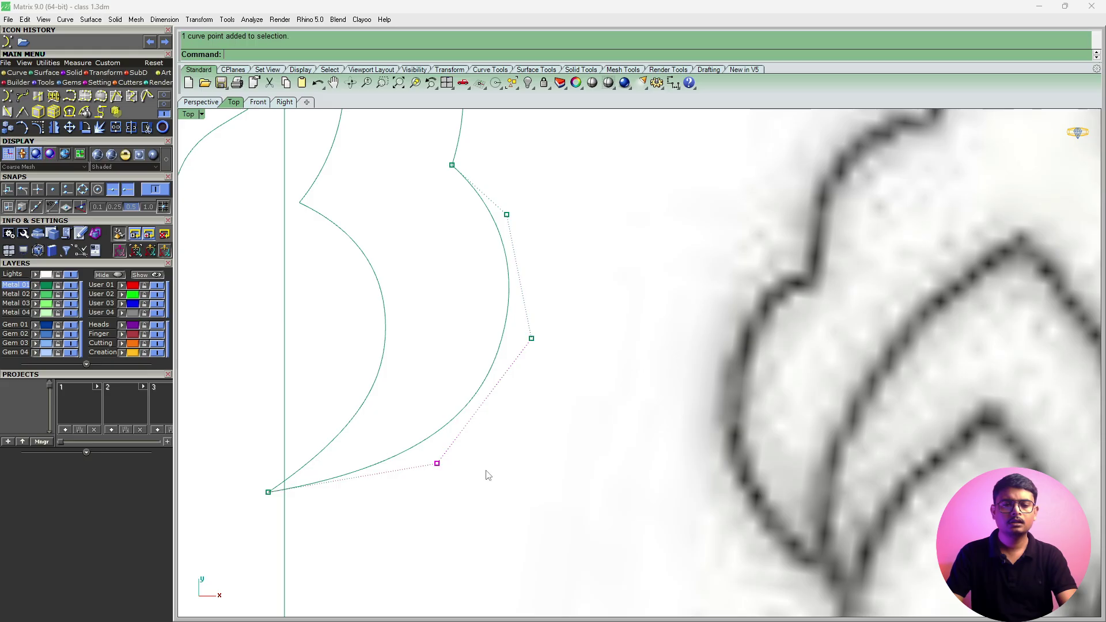
right_click(484, 472)
click(458, 488)
click(458, 488)
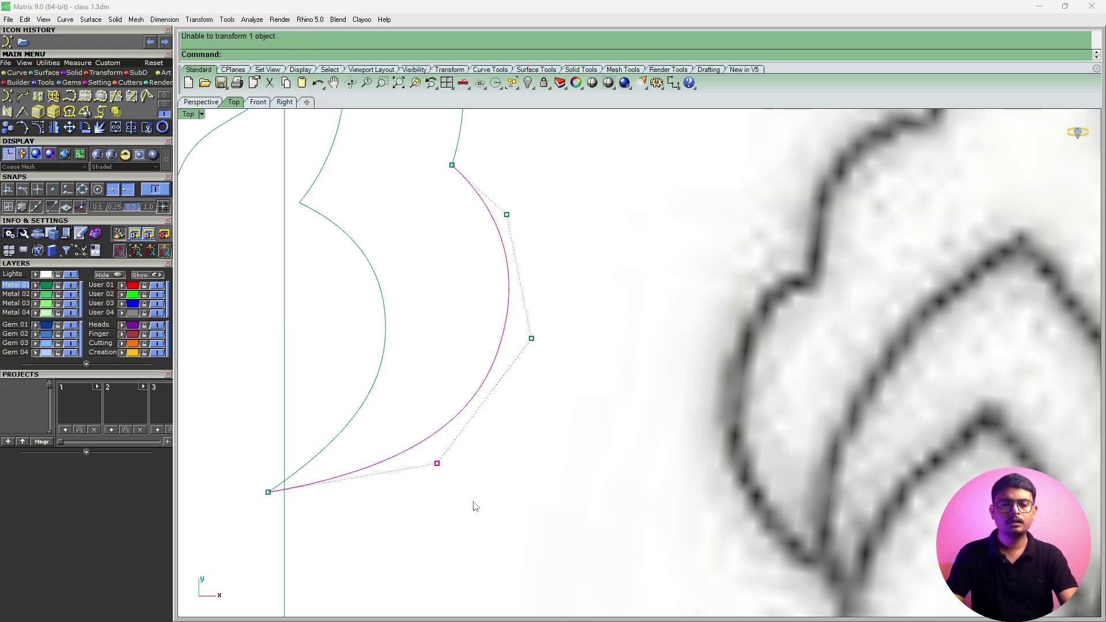
right_click(474, 506)
click(491, 492)
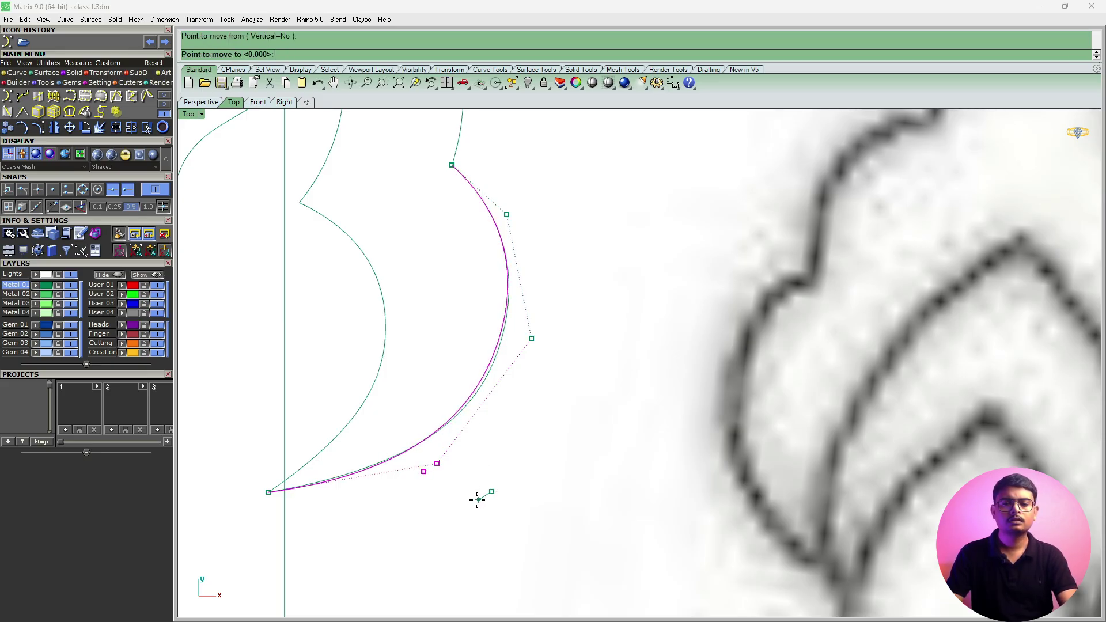
click(476, 500)
Move the lower outer curve's central control point diagonally down and outward, and fine-tune it with a second small move.
drag(469, 304, 548, 377)
right_click(543, 366)
click(543, 367)
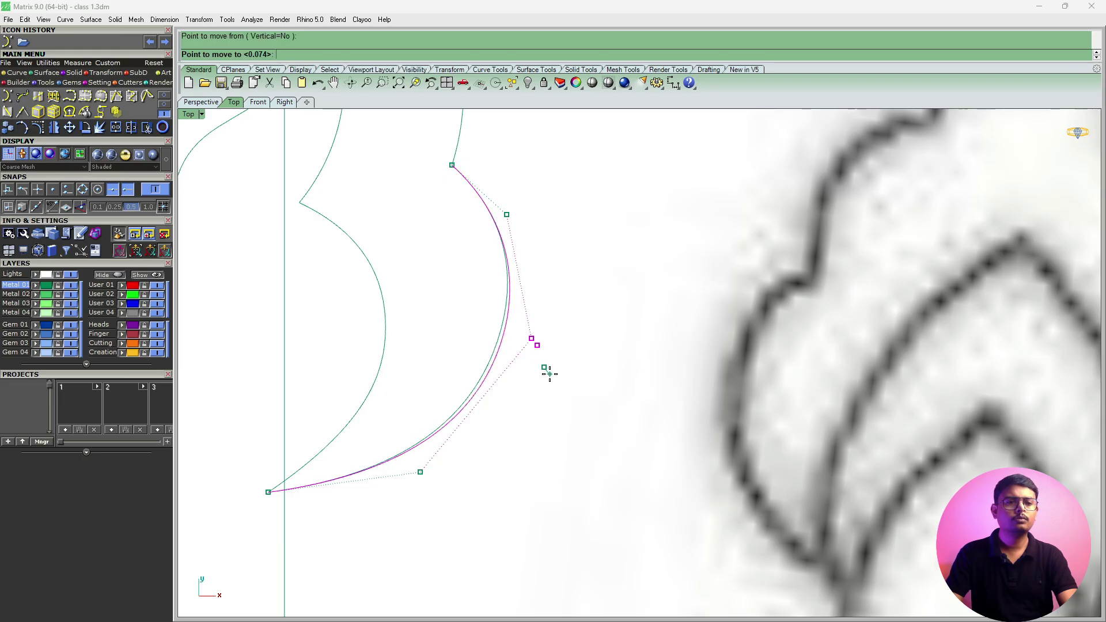
click(549, 374)
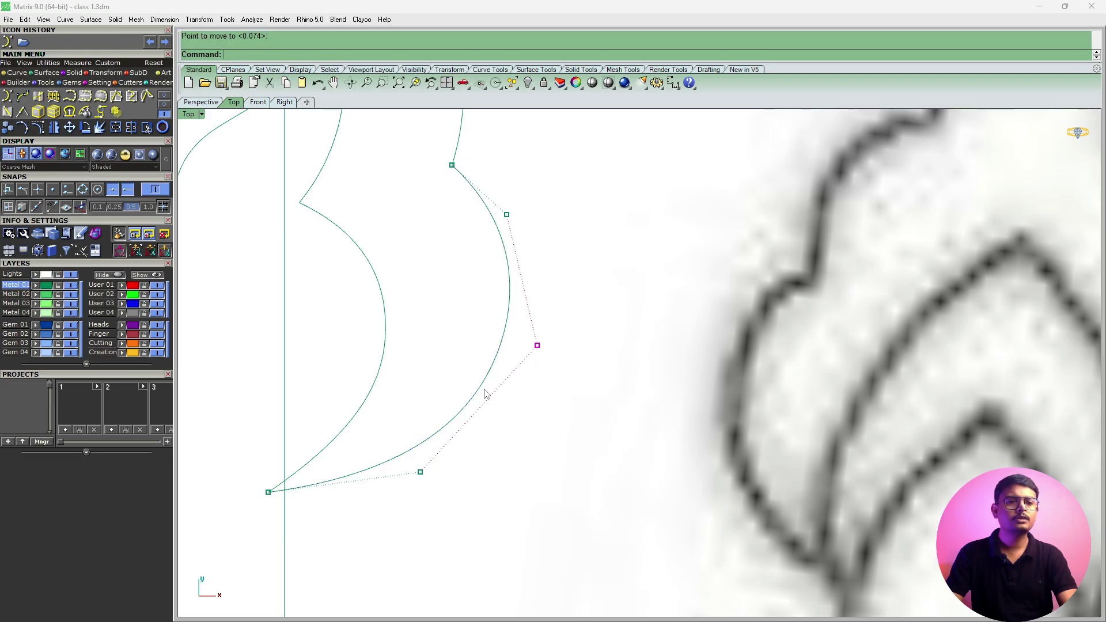
click(69, 127)
click(573, 380)
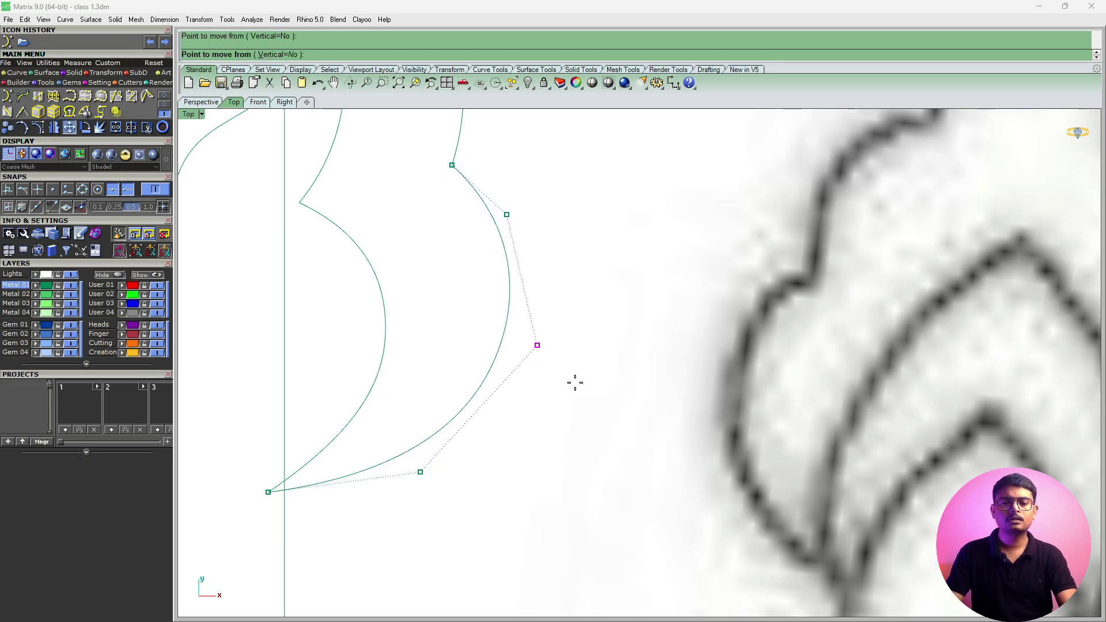
click(575, 384)
scroll(472, 399, down, 6)
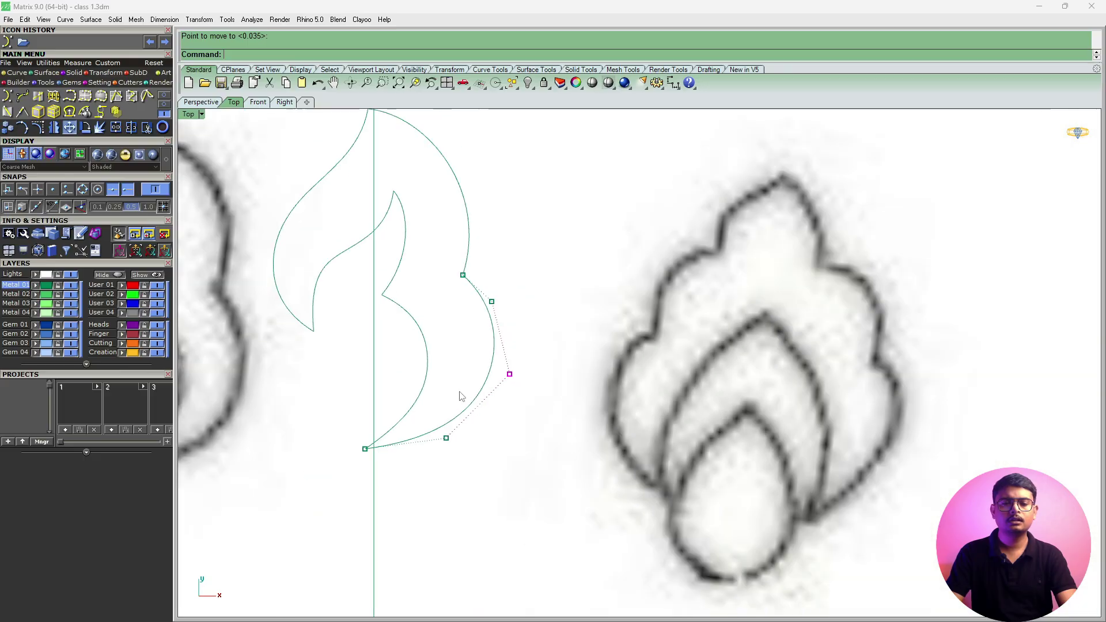
Move the lower outer curve's control point nearest the base tip down and further toward the tip.
right_drag(459, 391, 491, 378)
drag(448, 405, 505, 457)
right_click(499, 445)
scroll(497, 442, up, 4)
click(498, 441)
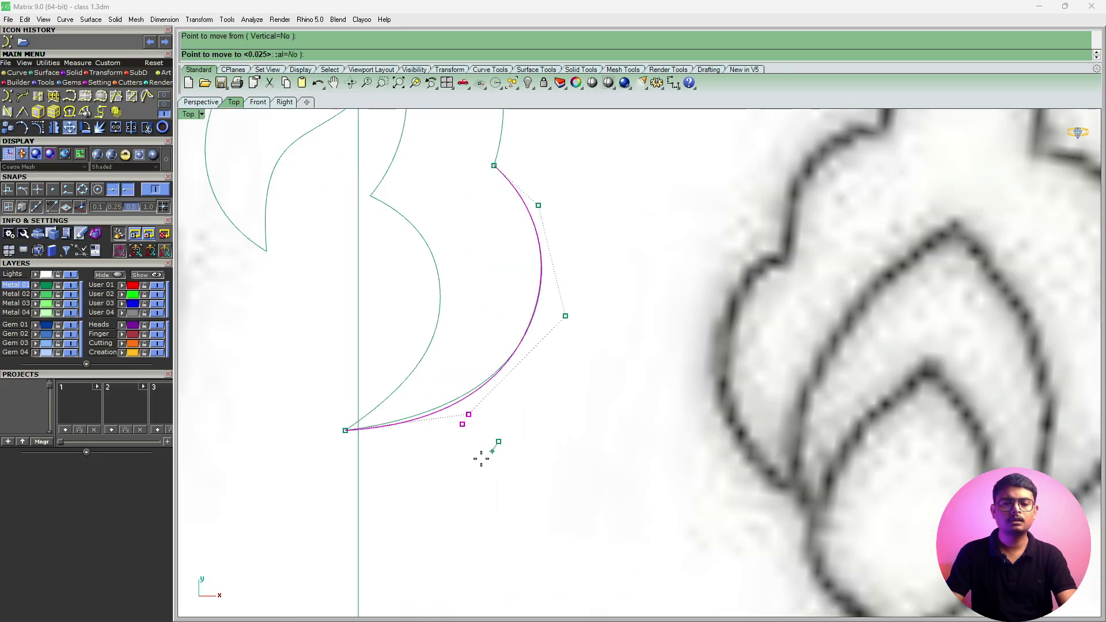
key(Escape)
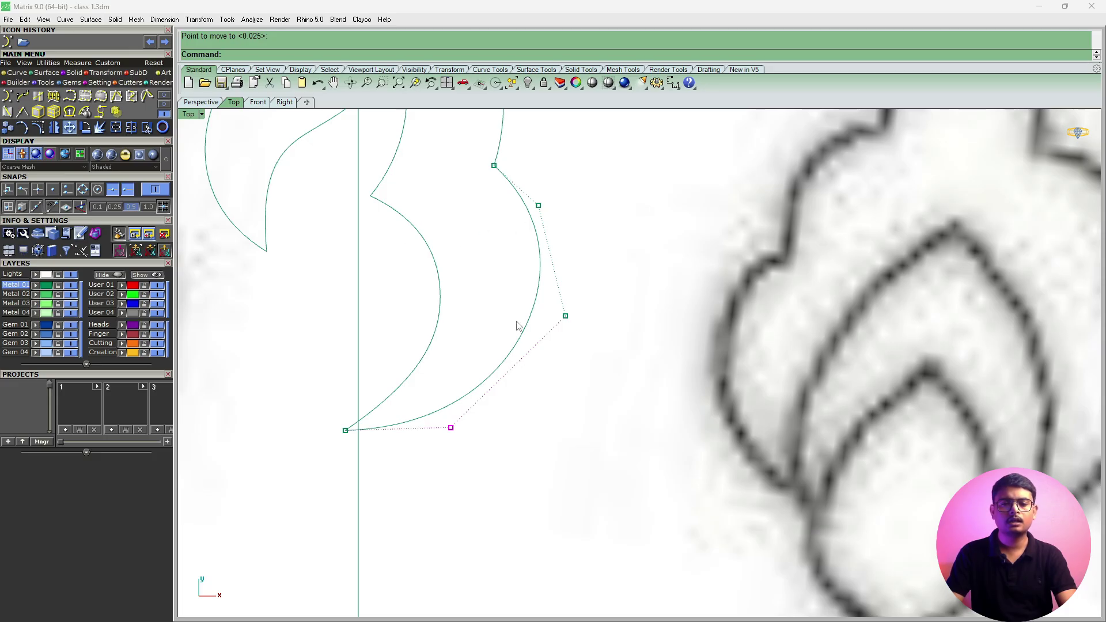
Move the lower outer curve's central control point slightly down and outward, and deselect it.
click(565, 315)
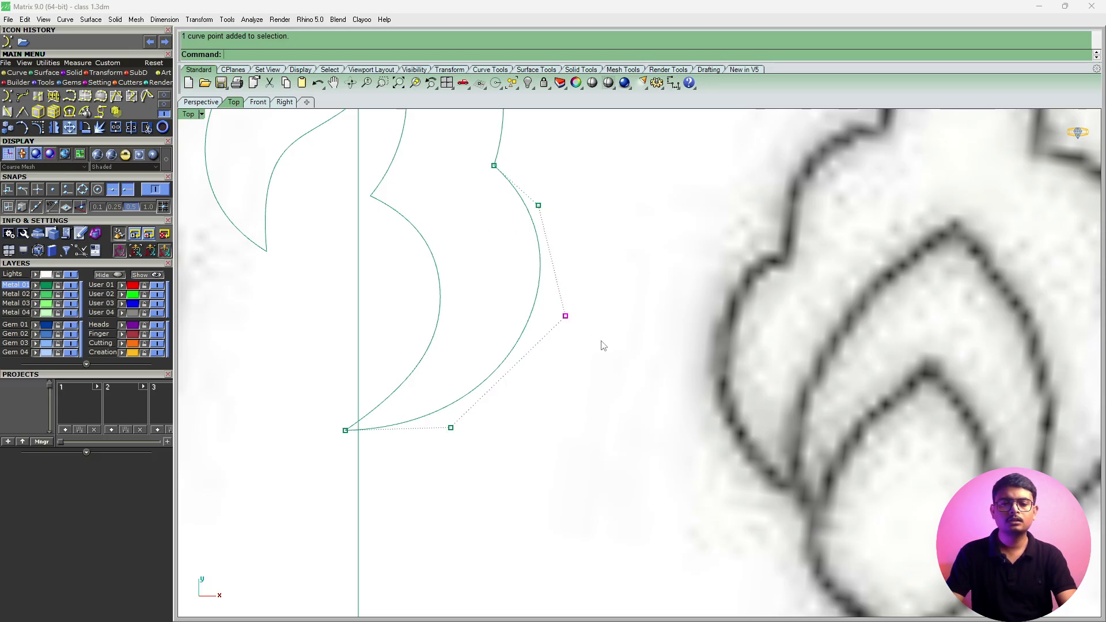
key(Return)
click(597, 343)
click(601, 347)
scroll(544, 408, down, 3)
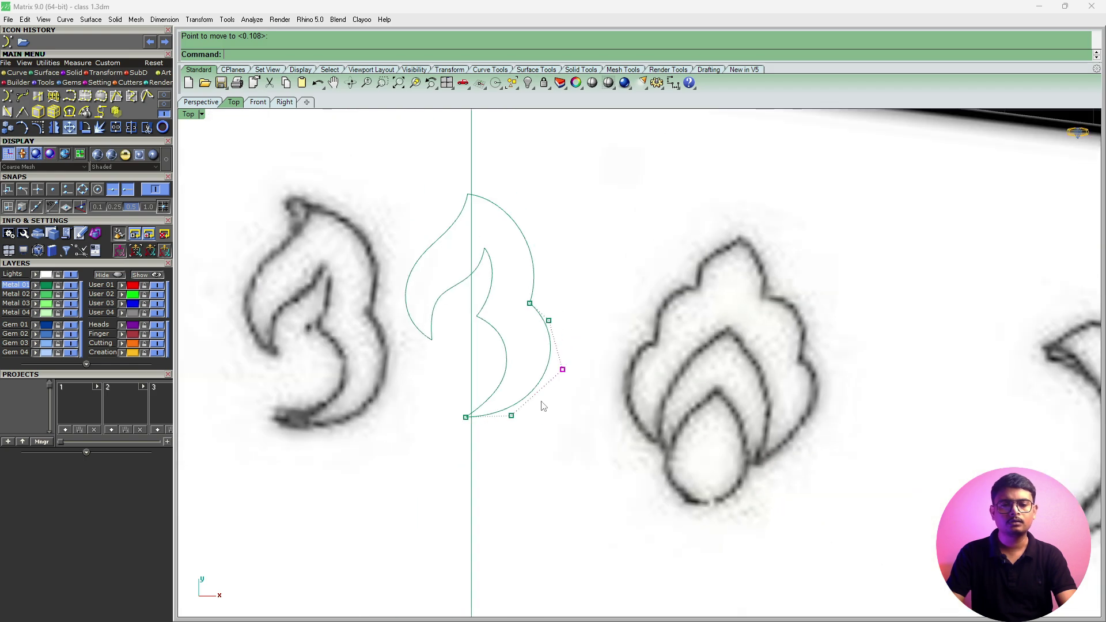
scroll(486, 376, up, 3)
key(Escape)
Turn on the lower inner curve's control points and move the one just below the inner notch slightly up and toward the notch.
click(507, 353)
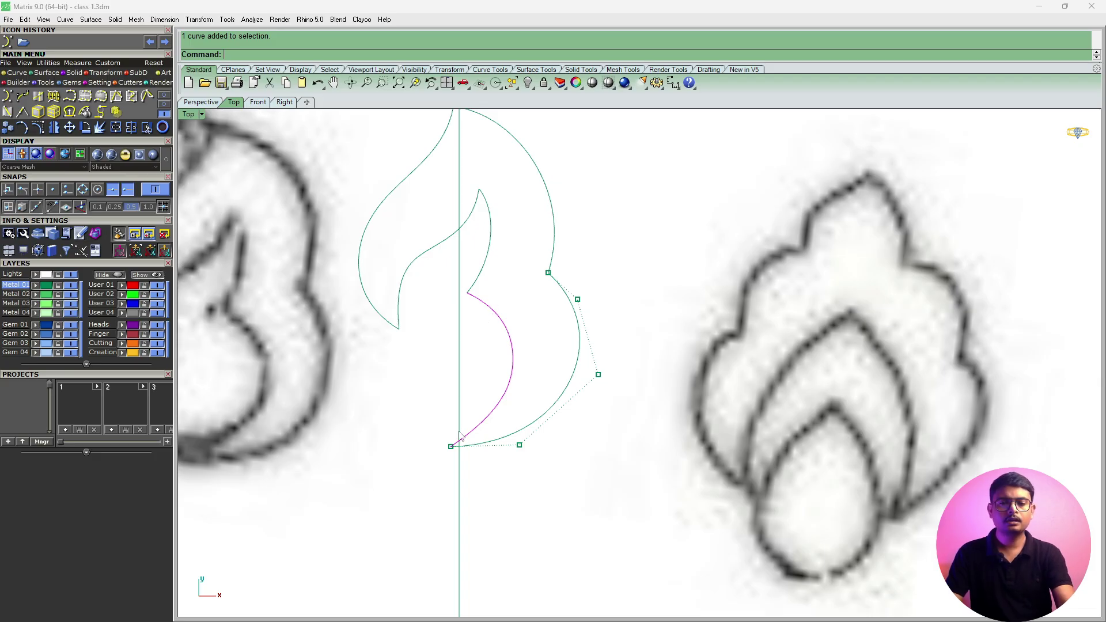
key(F10)
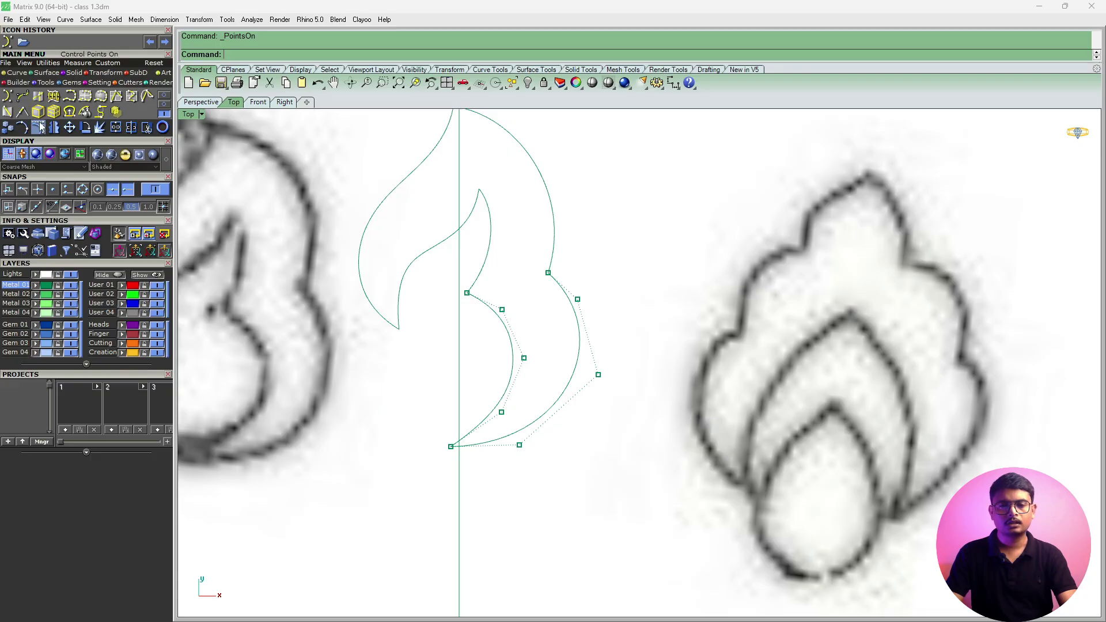
scroll(512, 300, up, 2)
click(512, 301)
text(m)
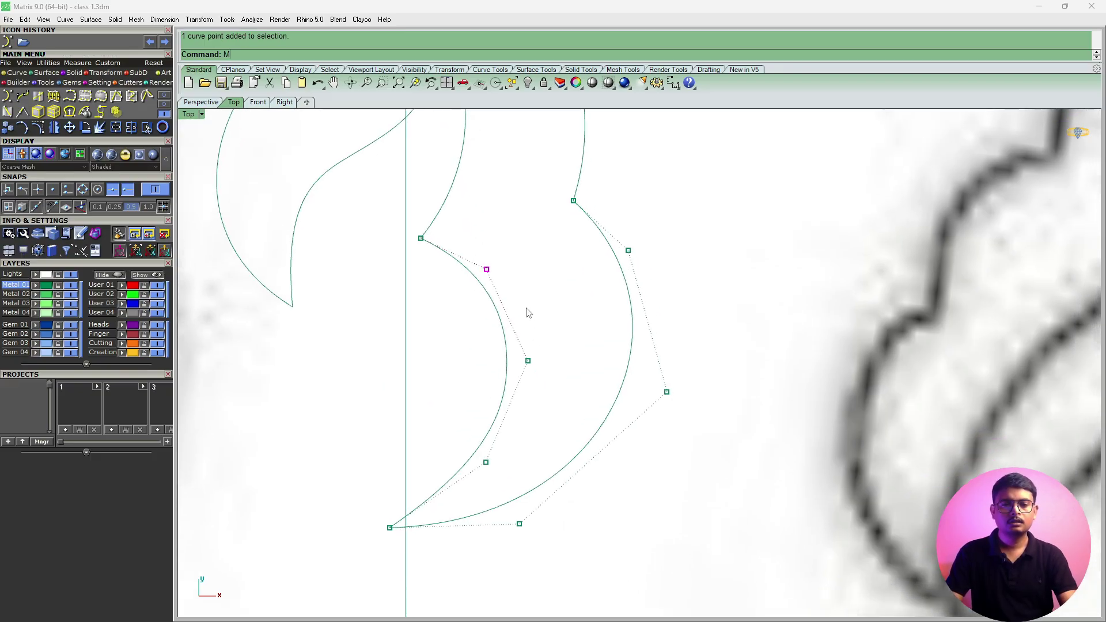
key(Return)
click(530, 297)
click(527, 295)
Move the lower inner curve's central control point straight up a little.
click(528, 360)
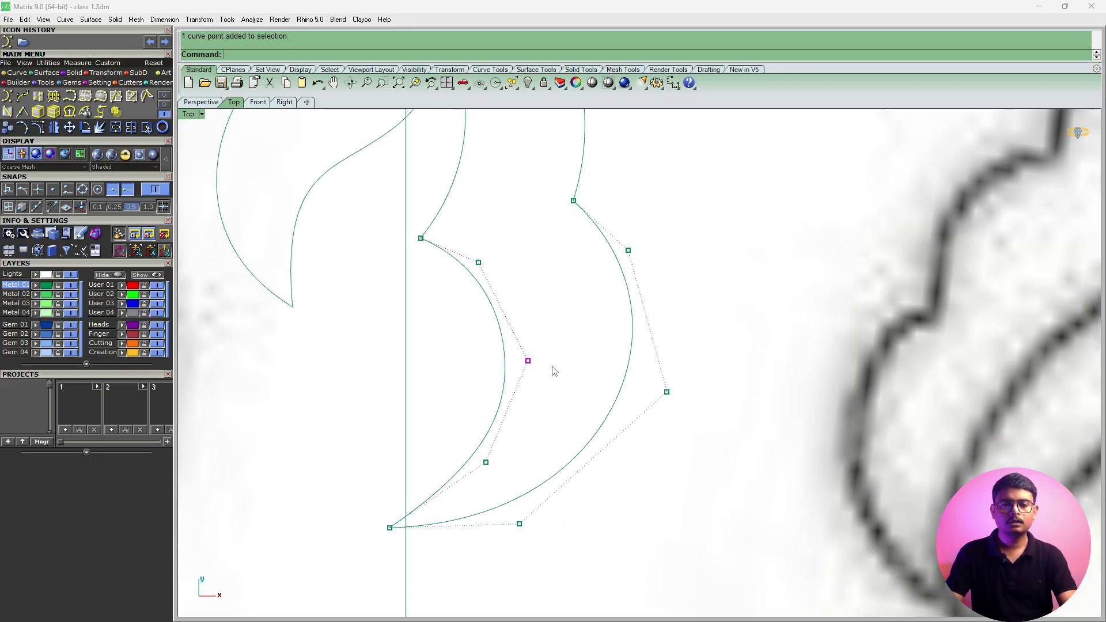
text(m)
key(Return)
click(552, 361)
click(553, 345)
Move the lower inner curve's control point nearest the base tip down and toward the tip, and hide the control points.
drag(483, 427, 543, 486)
right_click(533, 458)
click(530, 444)
click(522, 448)
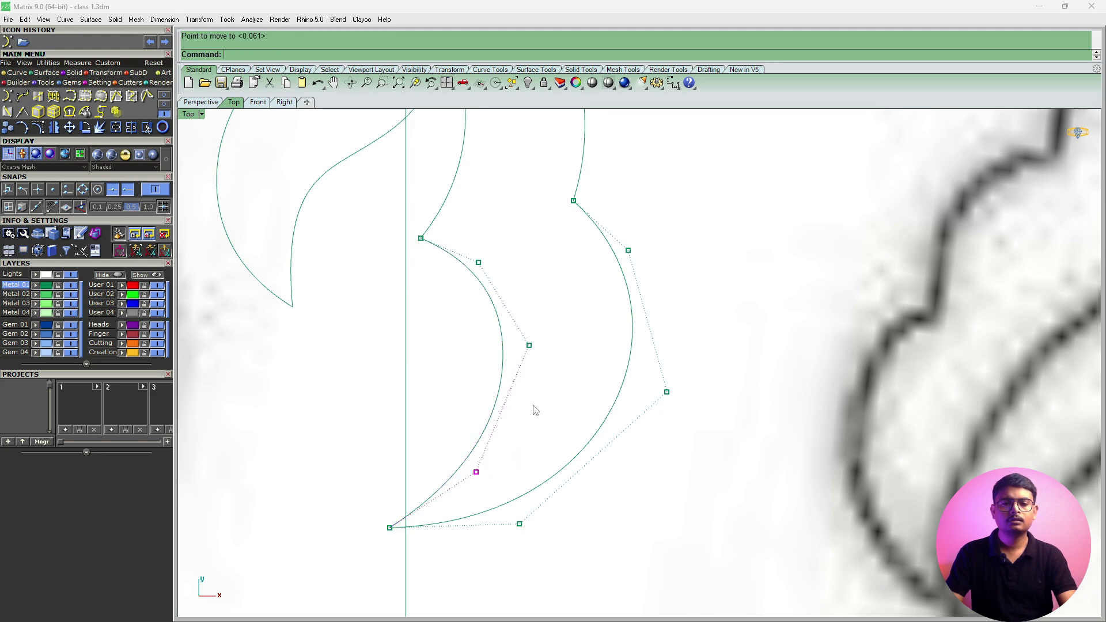
scroll(527, 403, down, 3)
key(Escape)
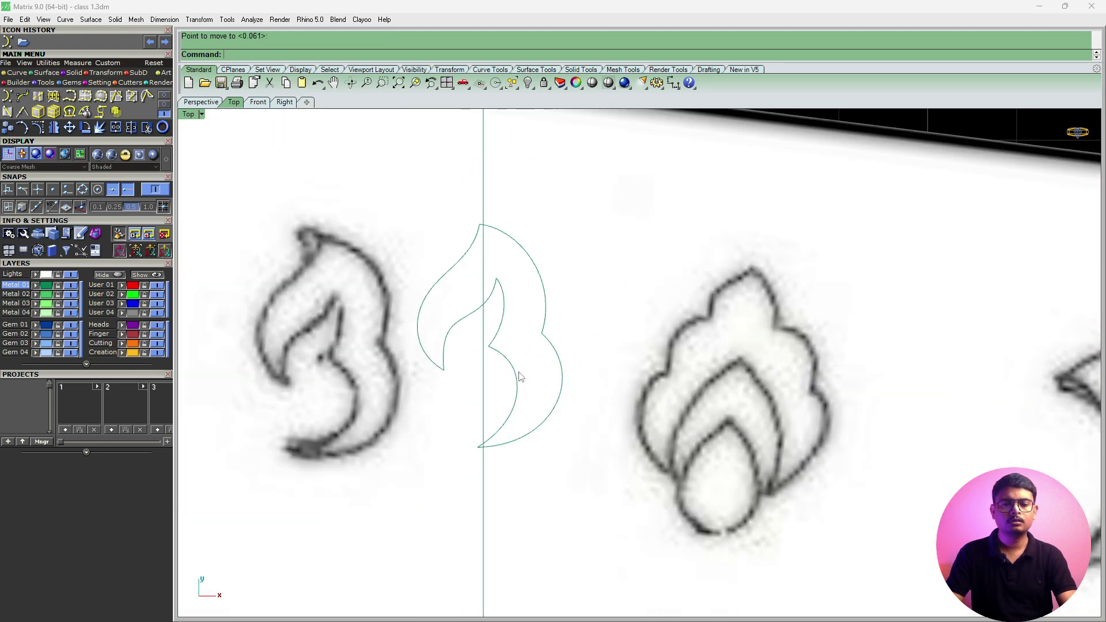
Turn the lower inner curve's control points back on and move the central one slightly down and outward.
scroll(520, 377, up, 3)
click(516, 390)
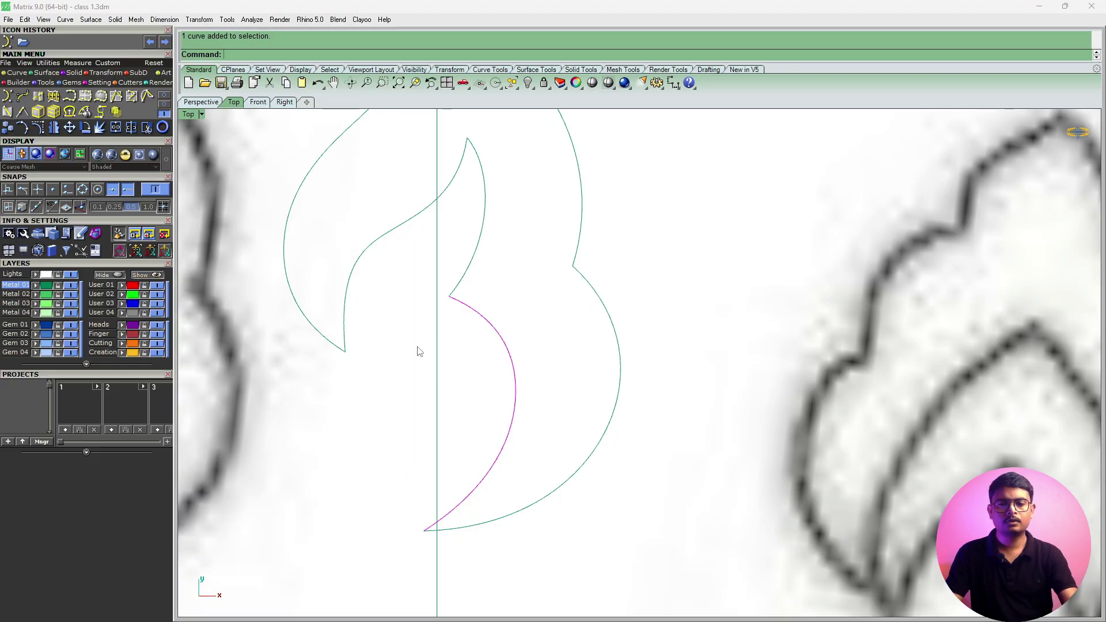
key(F10)
click(533, 382)
text(M)
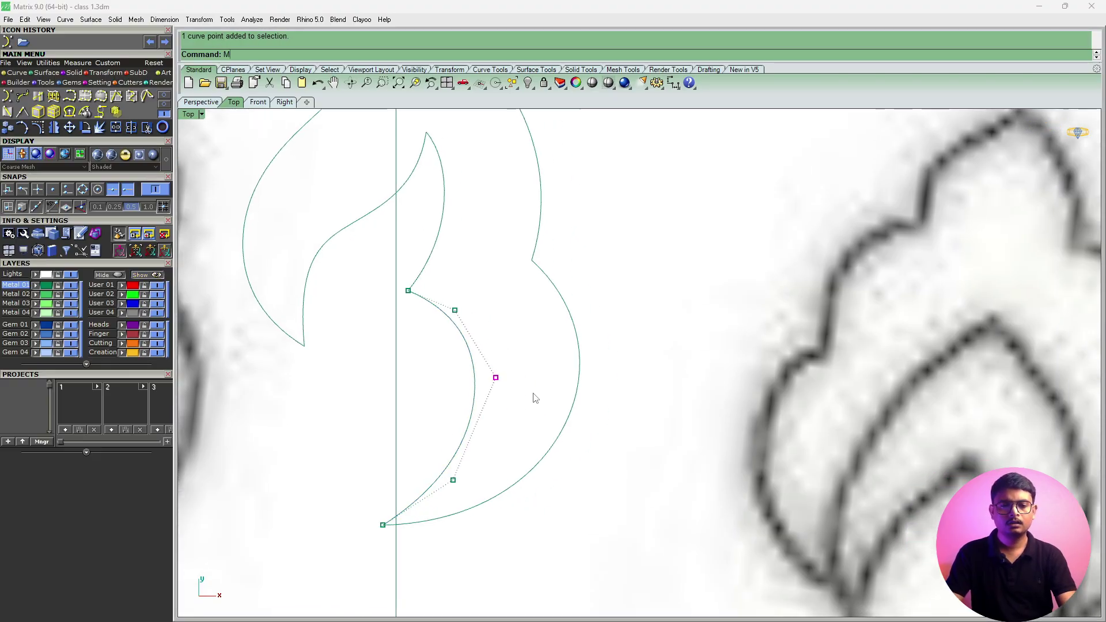
key(Return)
click(522, 391)
click(526, 395)
right_drag(484, 352, 512, 429)
key(Escape)
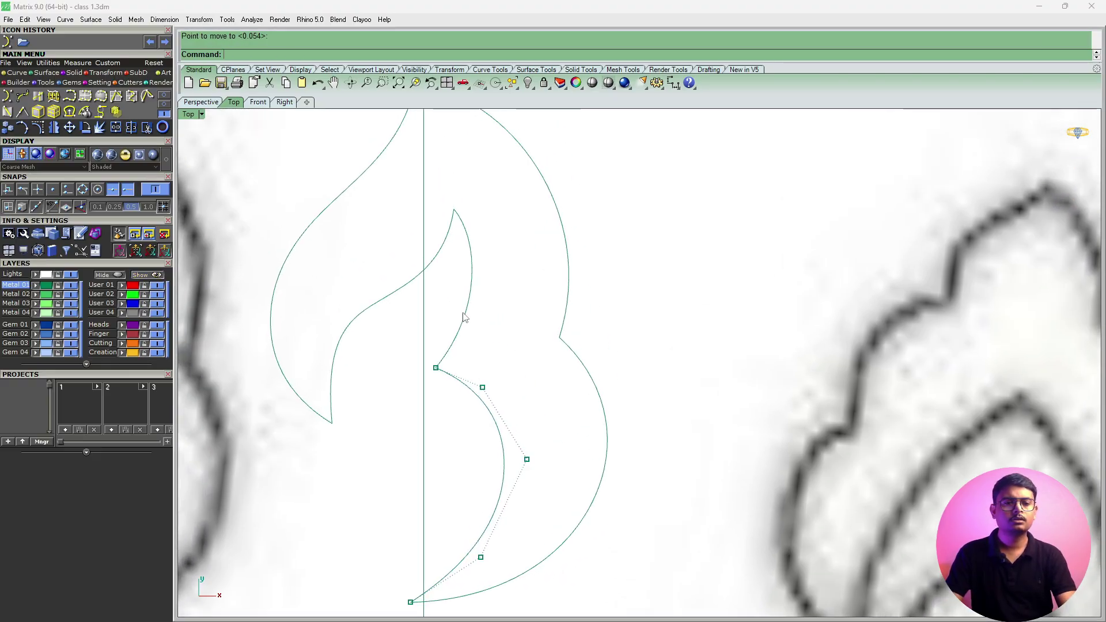
Turn on the control points of the short curve between inner tip and inner notch, and move the lower middle one slightly outward.
click(465, 317)
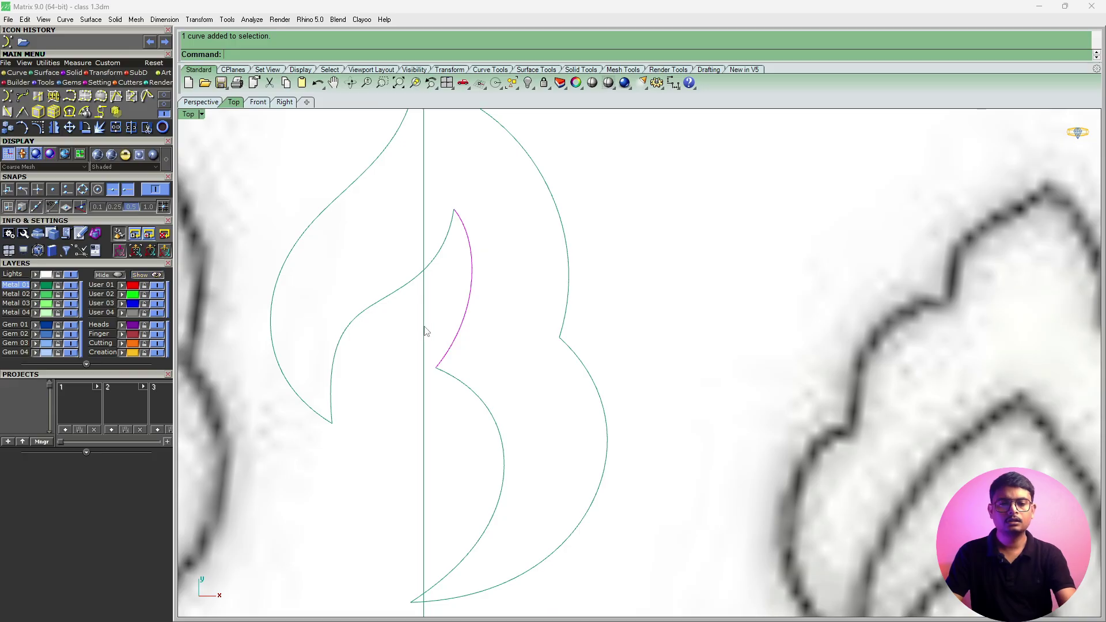
key(F10)
drag(452, 299, 512, 342)
right_drag(508, 326, 486, 330)
text(M)
key(Return)
click(492, 330)
click(499, 332)
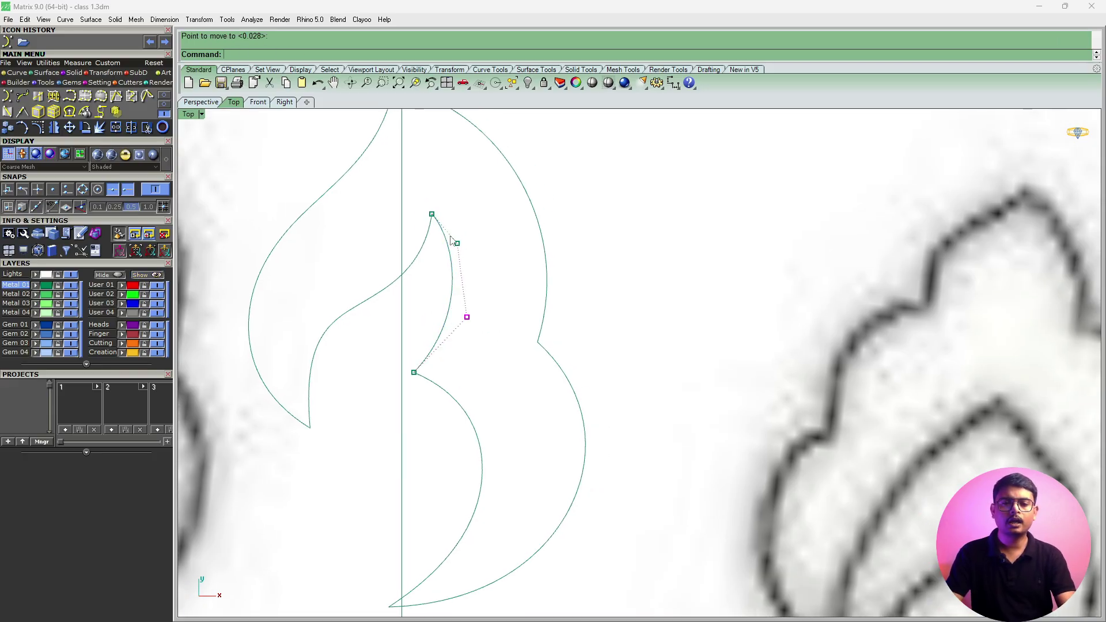
Move the short inner curve's control point just below the inner tip slightly outward, and hide the control points.
drag(440, 226, 472, 254)
text(M)
key(Return)
click(476, 256)
scroll(476, 305, down, 3)
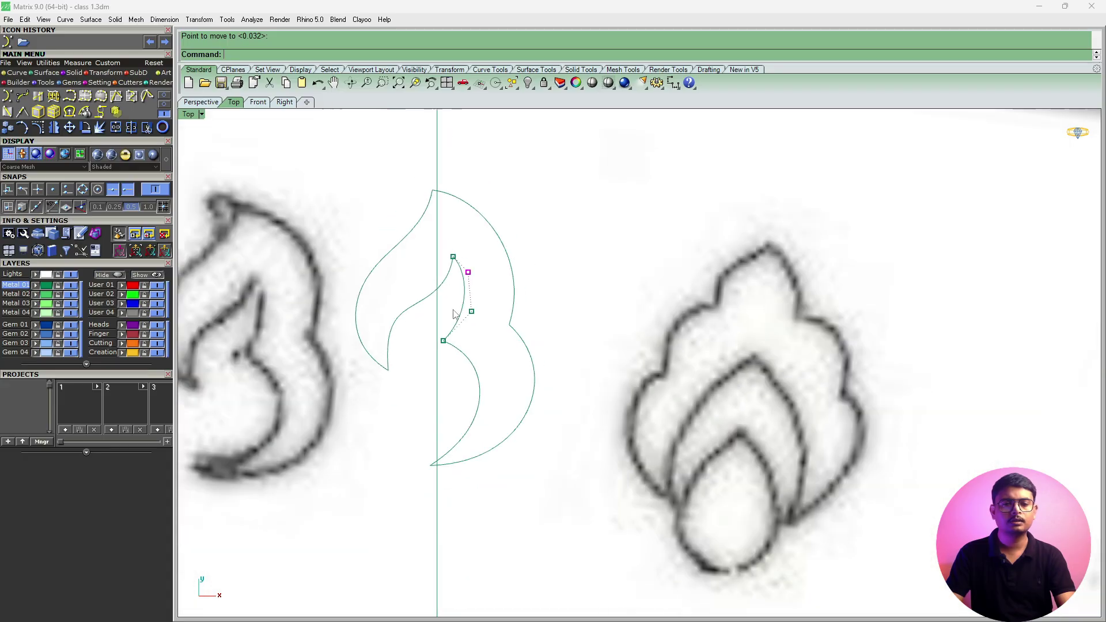
key(Escape)
Turn on the S-shaped inner curve's control points and move the one just below the inner tip slightly up.
click(420, 301)
right_drag(462, 304, 464, 329)
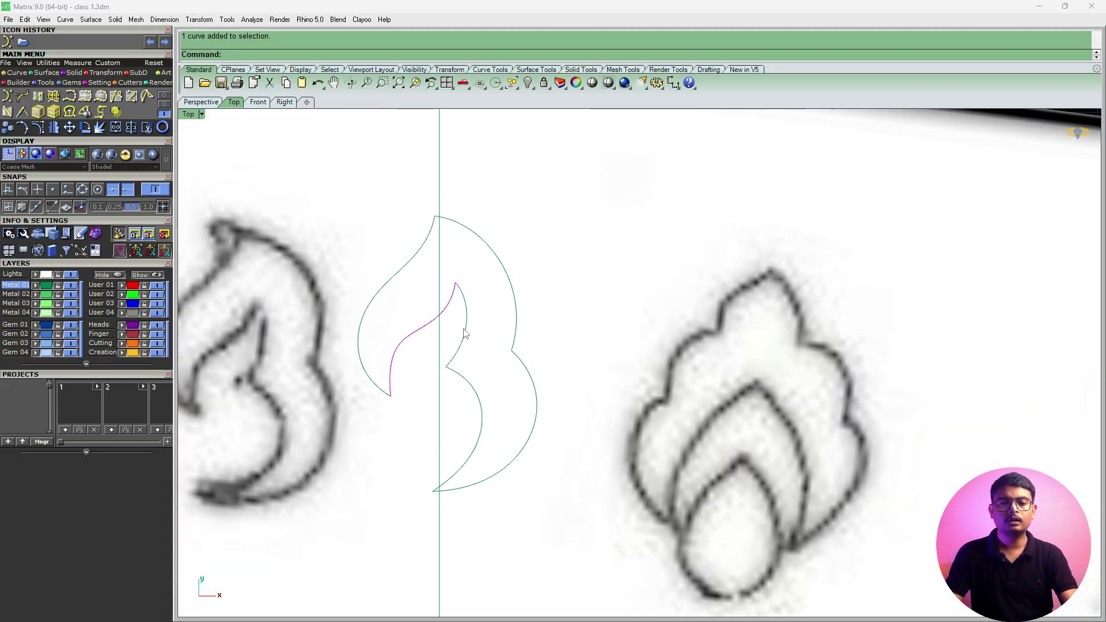
key(F10)
scroll(446, 312, up, 3)
drag(398, 291, 460, 316)
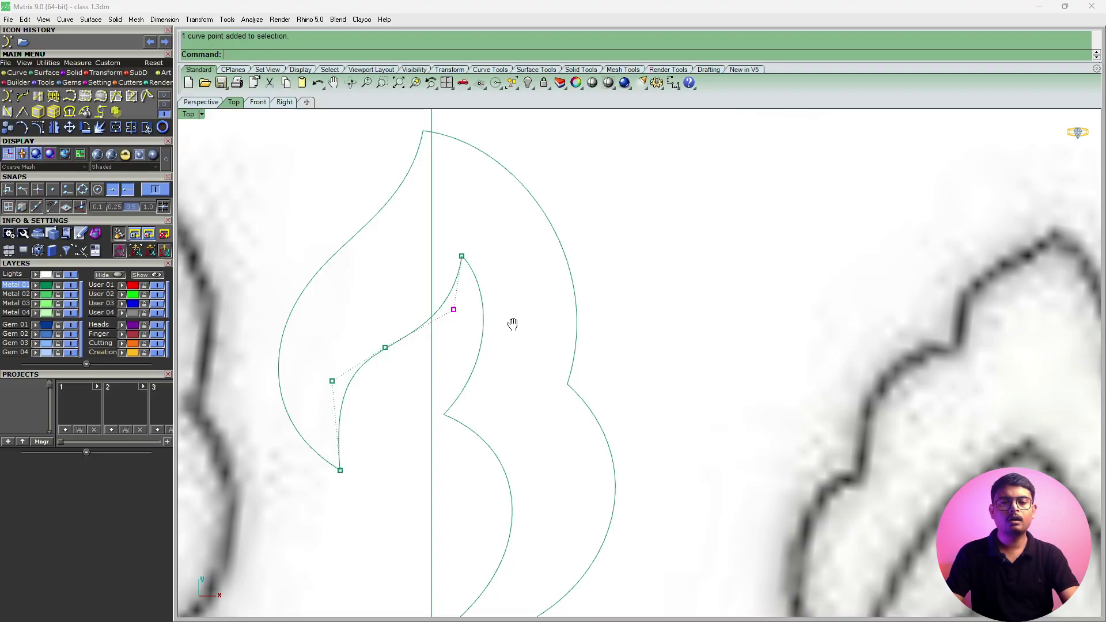
right_drag(513, 324, 492, 327)
key(Return)
click(495, 321)
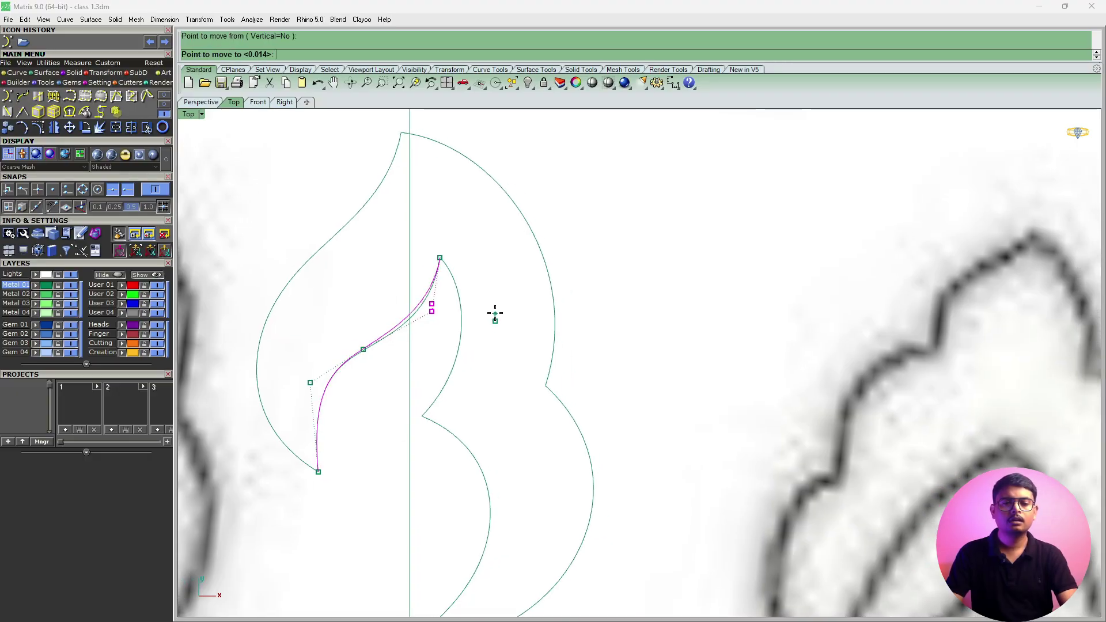
click(494, 312)
Move the S-shaped inner curve's central control point slightly up.
drag(336, 344, 381, 377)
key(Return)
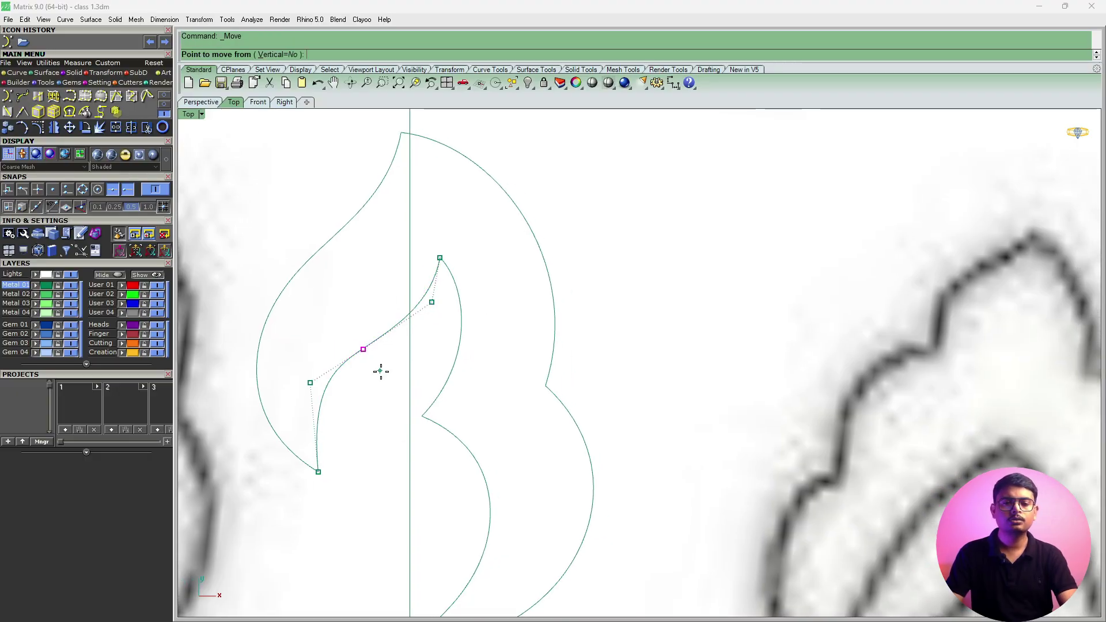
click(382, 375)
click(382, 371)
Move the S-shaped inner curve's control point nearest its lower end down and toward the flame's outer left curve.
click(311, 384)
key(Return)
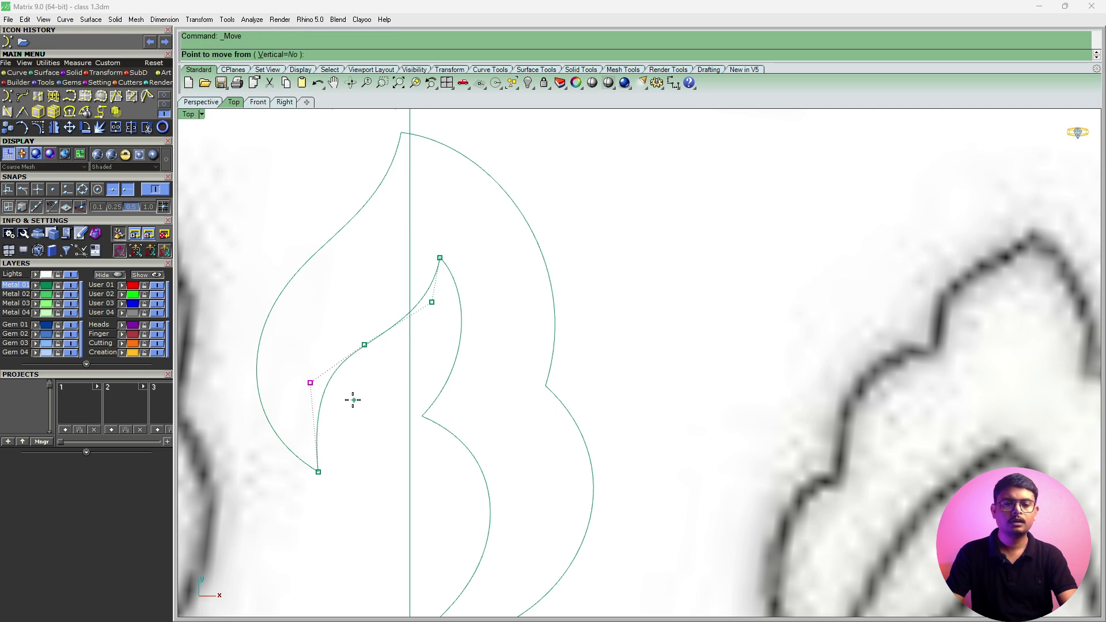
click(367, 414)
click(358, 435)
Move the S-shaped inner curve's central control point slightly up and to the left.
drag(365, 356, 378, 367)
key(Return)
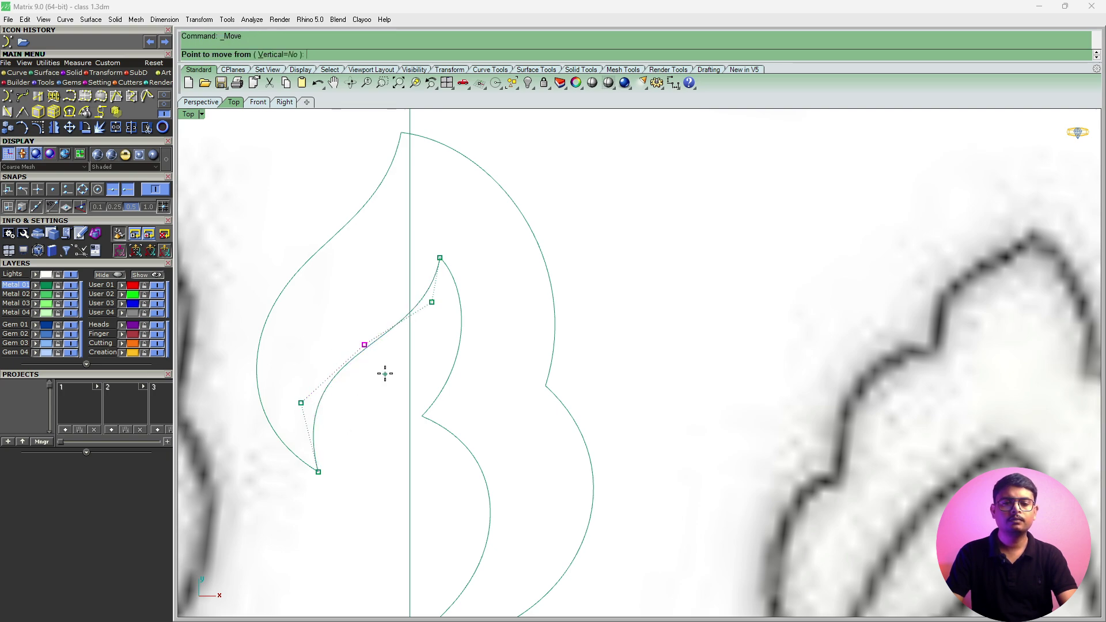
click(385, 374)
click(381, 369)
Move the S-shaped curve's control point below the inner tip up toward the tip, and hide the control points.
drag(403, 291, 461, 317)
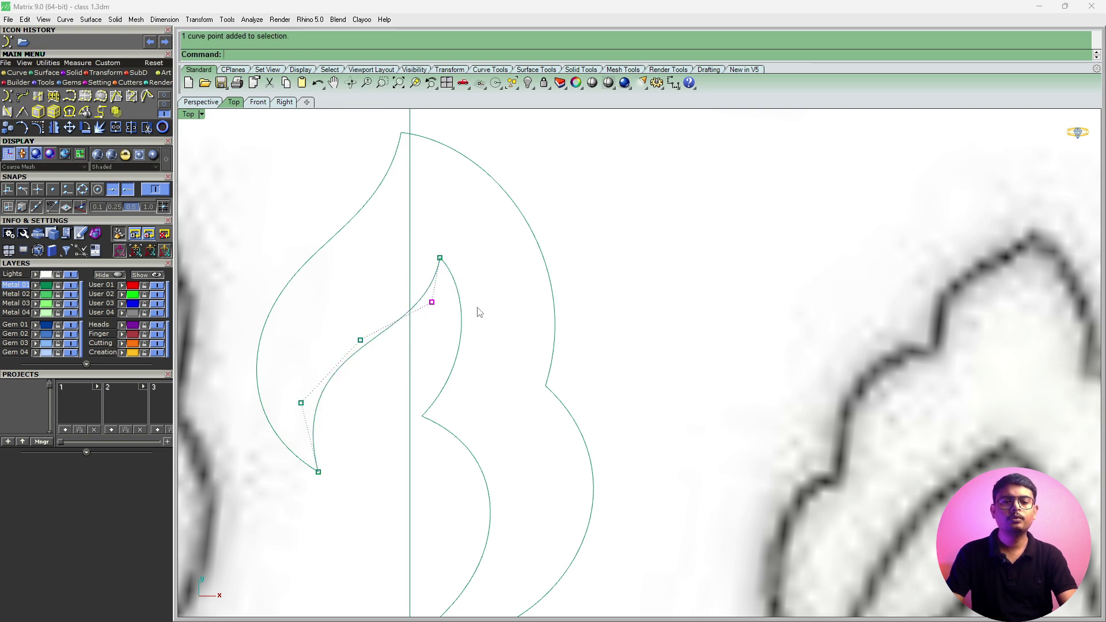
key(Return)
click(482, 303)
click(480, 298)
scroll(475, 346, down, 2)
scroll(475, 350, down, 3)
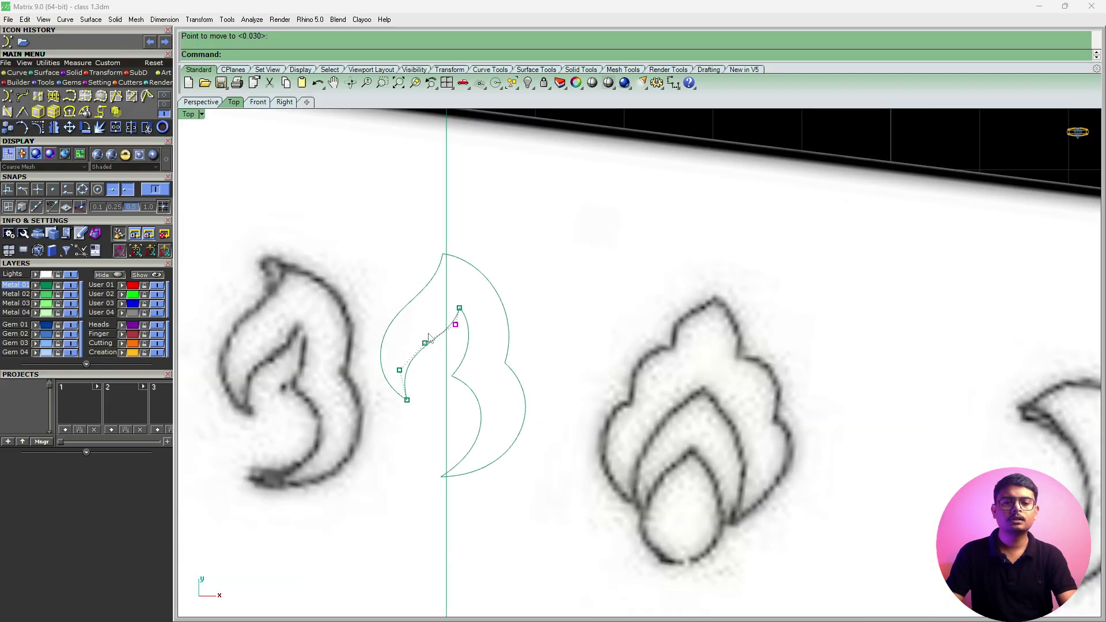
key(Escape)
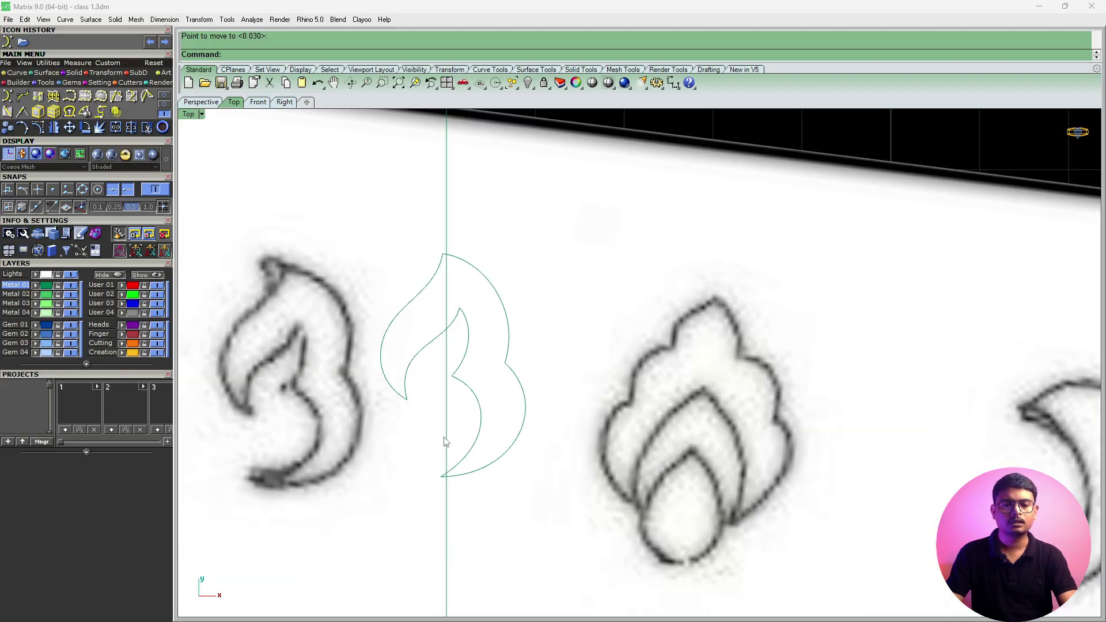
Turn on both lower curves' control points and move their shared base tip points up and to the left.
drag(461, 445, 456, 492)
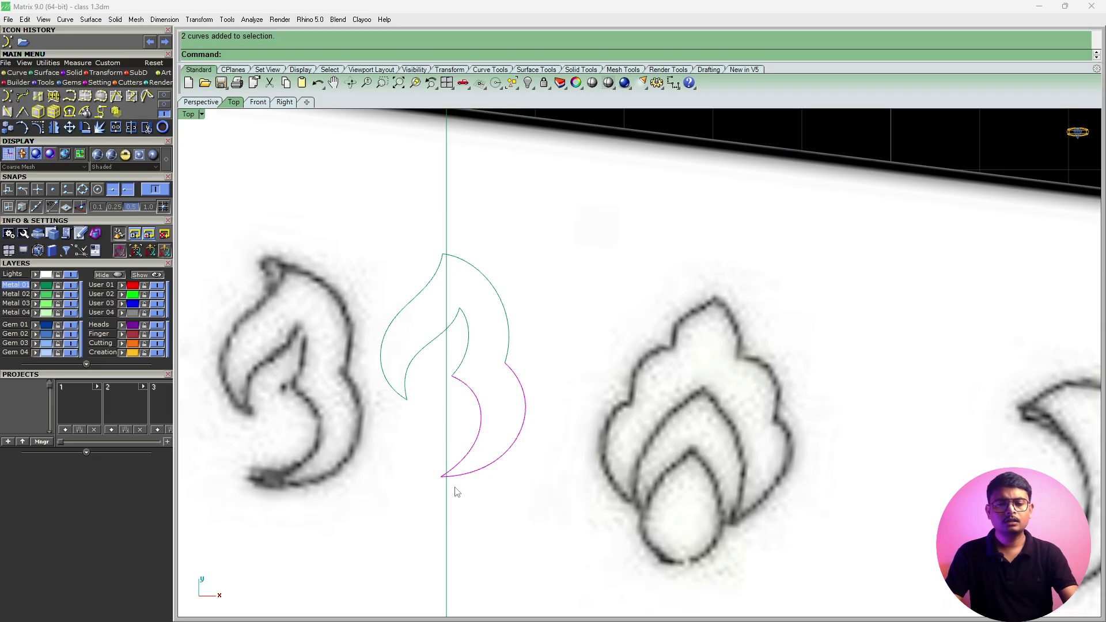
key(F10)
scroll(429, 479, up, 3)
drag(403, 442, 458, 484)
right_drag(468, 495, 447, 466)
text(m)
key(Return)
click(486, 515)
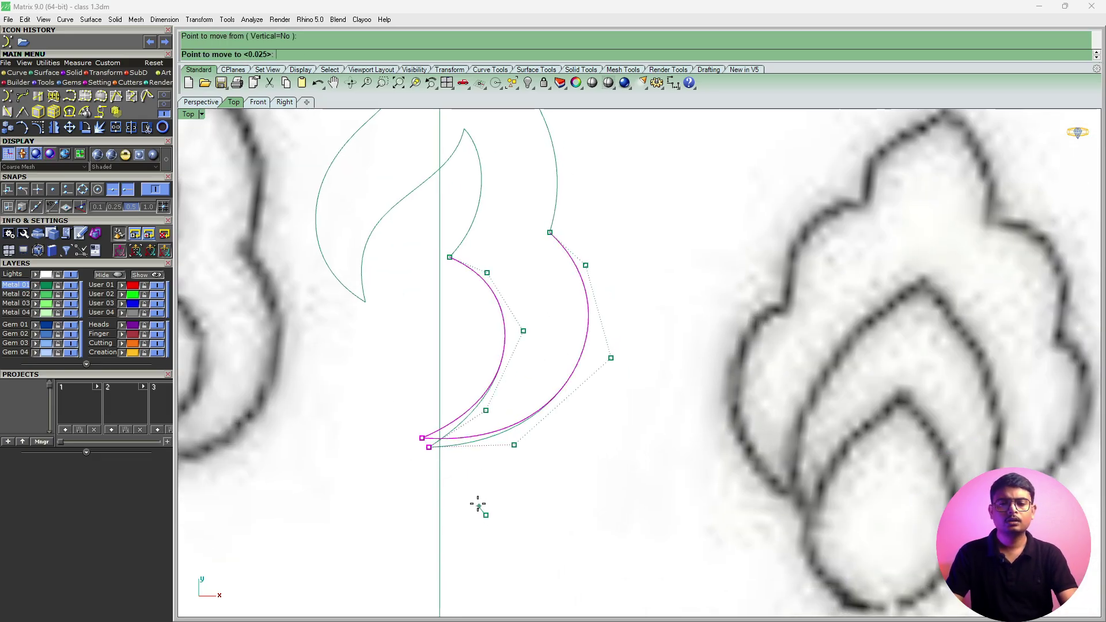
click(478, 502)
scroll(450, 464, down, 5)
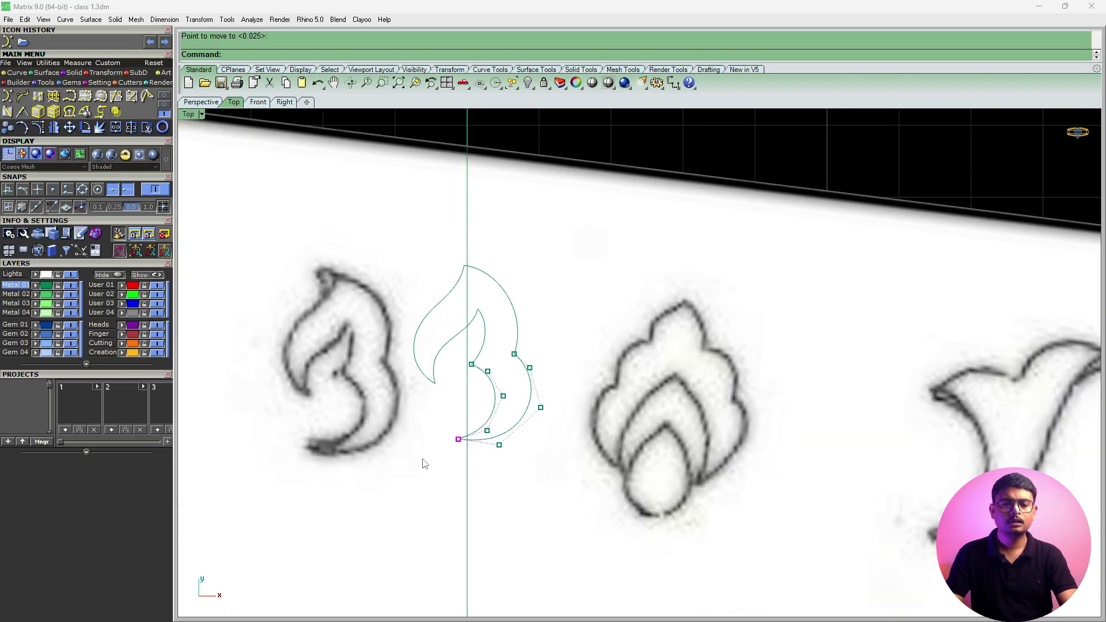
Move the two lower curves' shared base tip points further left to lengthen the tip.
drag(430, 423, 470, 451)
text(m)
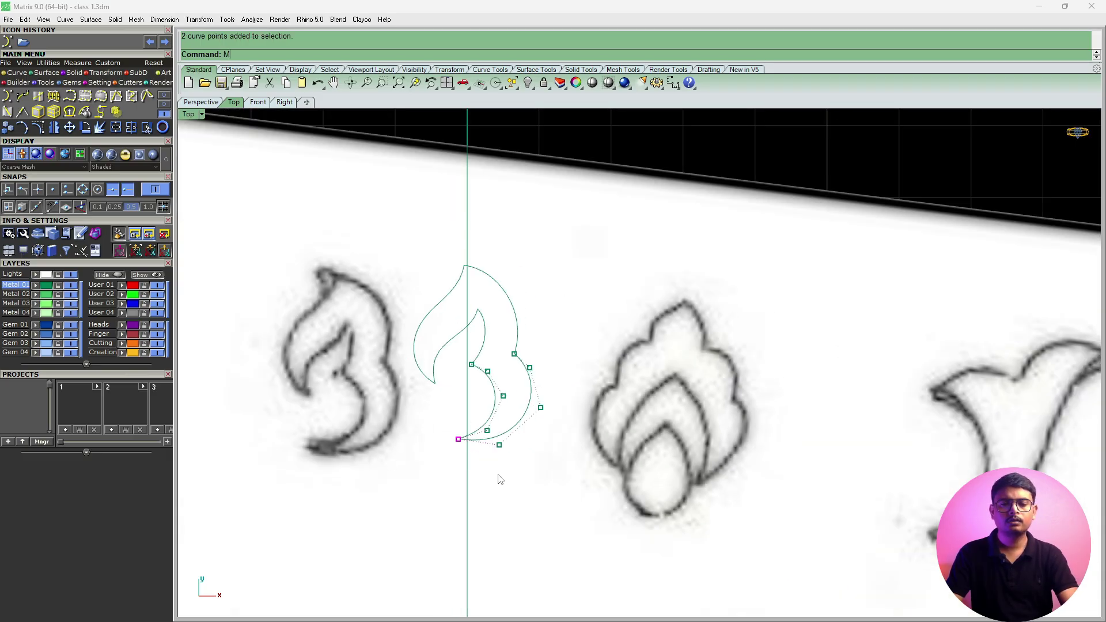
key(Return)
click(500, 470)
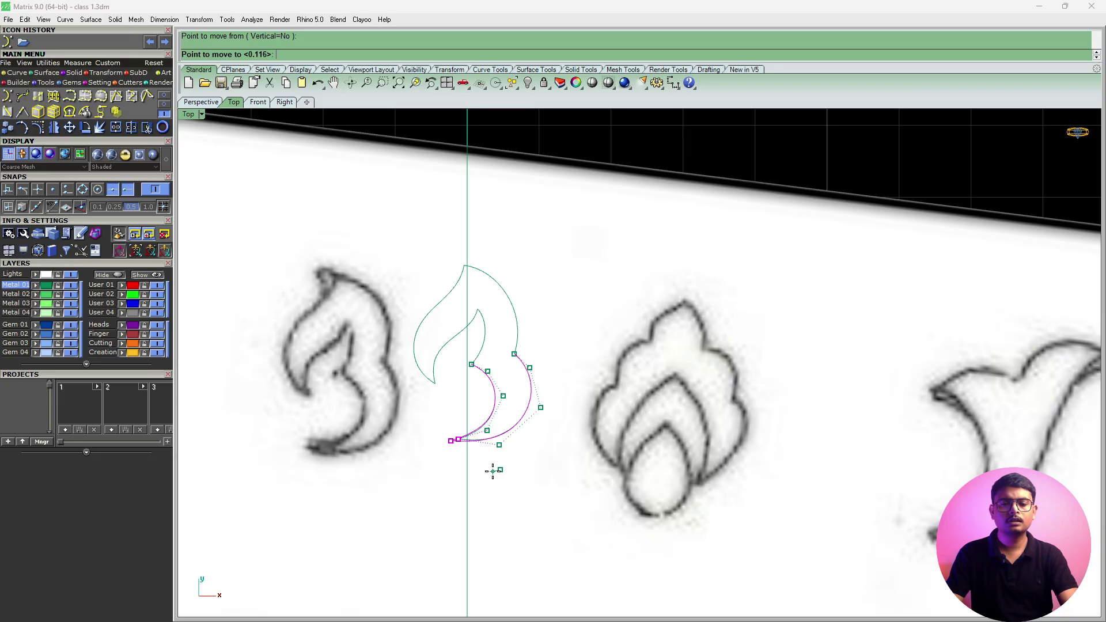
click(500, 473)
scroll(485, 438, up, 2)
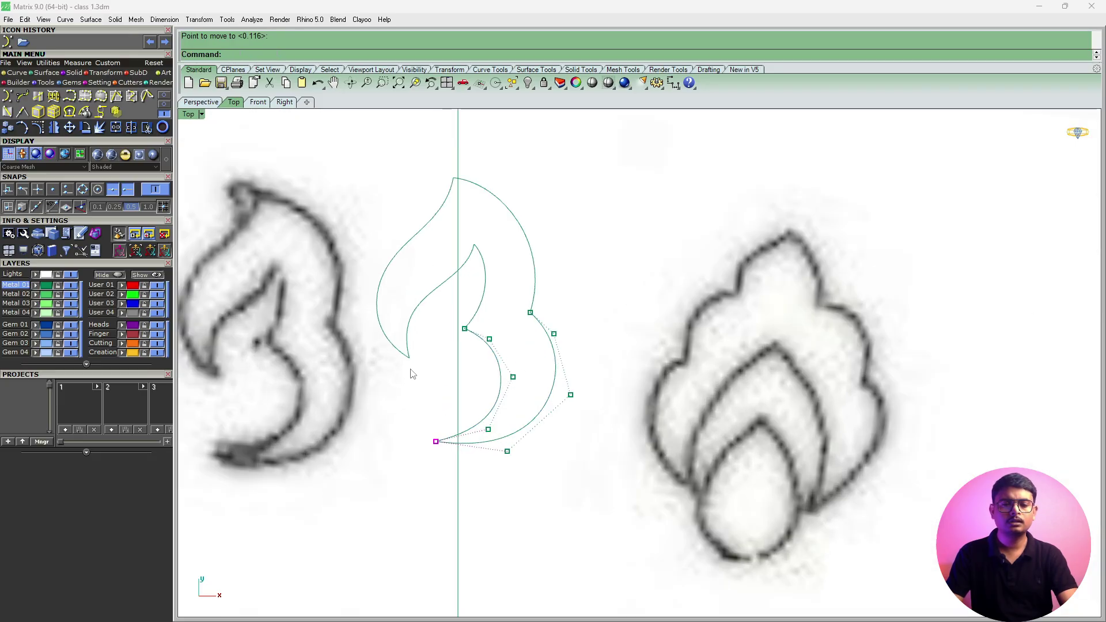
key(Escape)
Move both lower curves' control points nearest the base tip together, slightly down and toward the tip.
drag(480, 422, 521, 459)
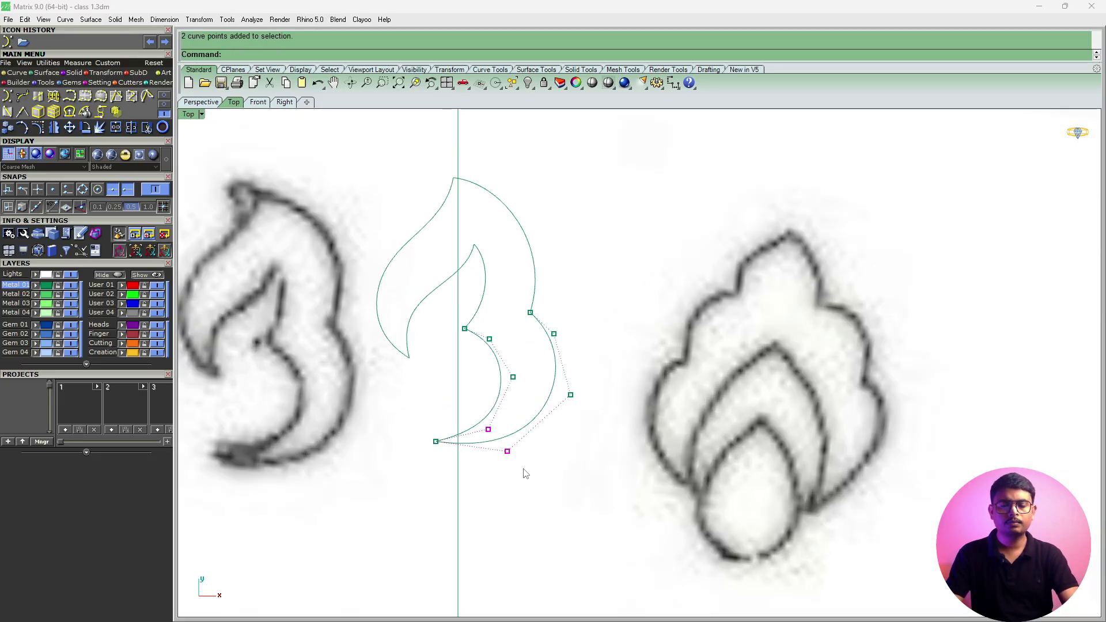
key(Return)
click(532, 473)
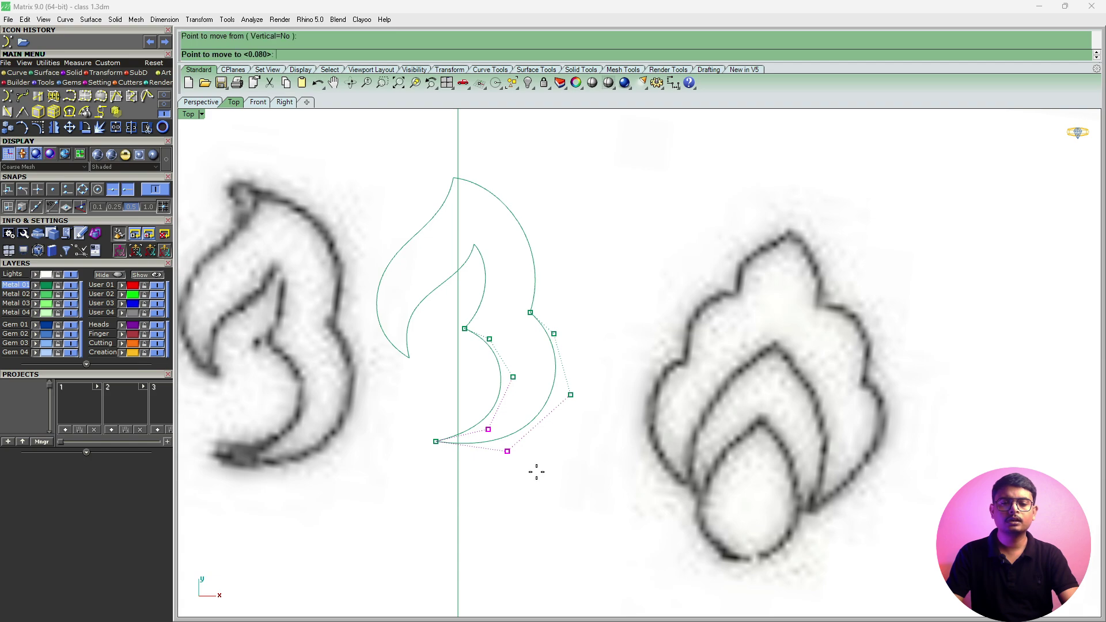
click(531, 476)
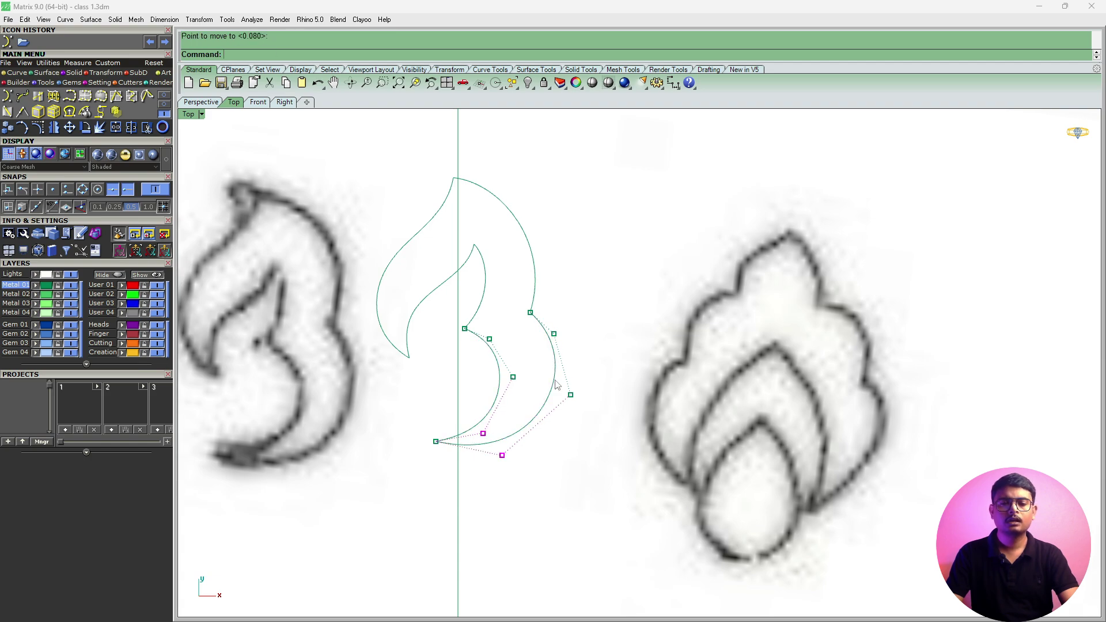
Move the outer lower curve's widest control point slightly outward, down and to the right, and hide the control points.
drag(558, 383, 587, 414)
key(Return)
click(588, 414)
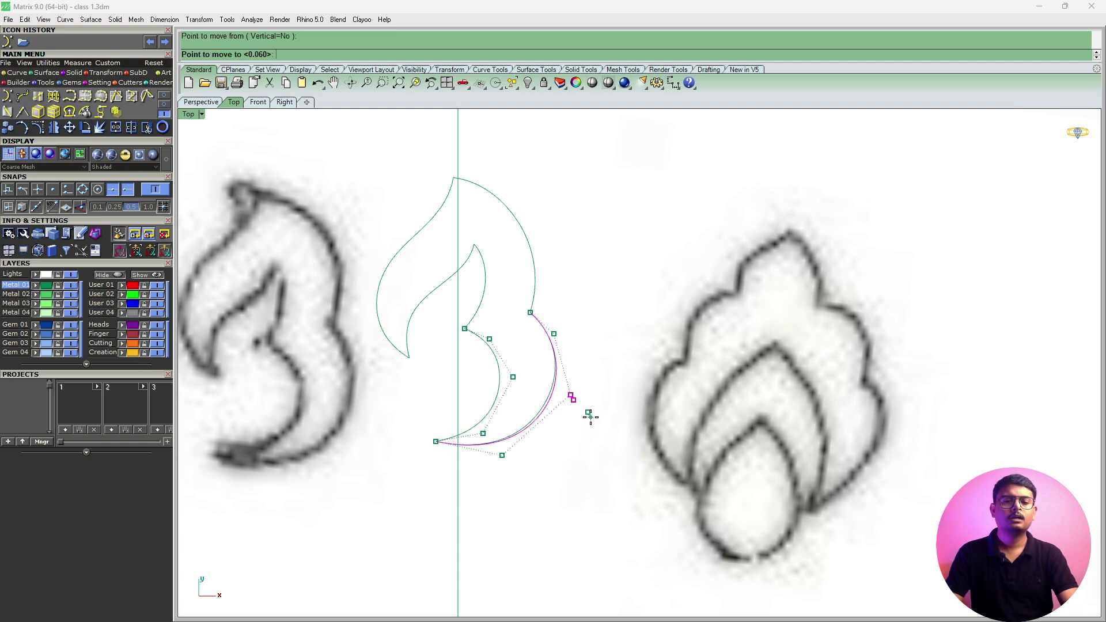
click(591, 418)
key(Escape)
scroll(510, 385, down, 6)
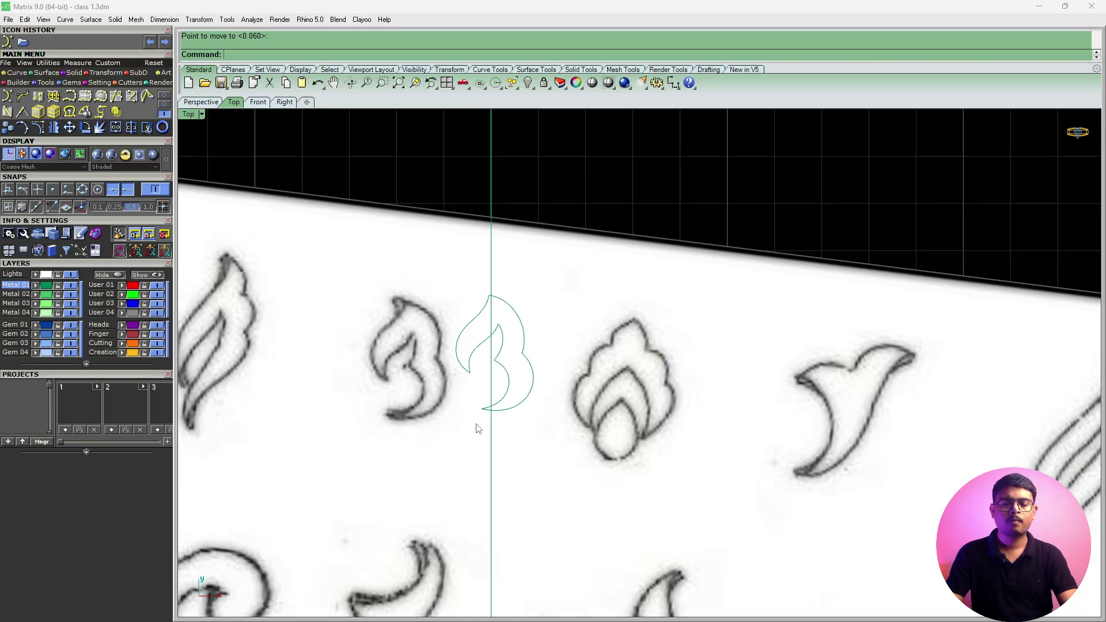
Turn on the inner S-shaped curve's control points and move its middle point slightly up and to the left.
scroll(476, 362, up, 3)
click(475, 349)
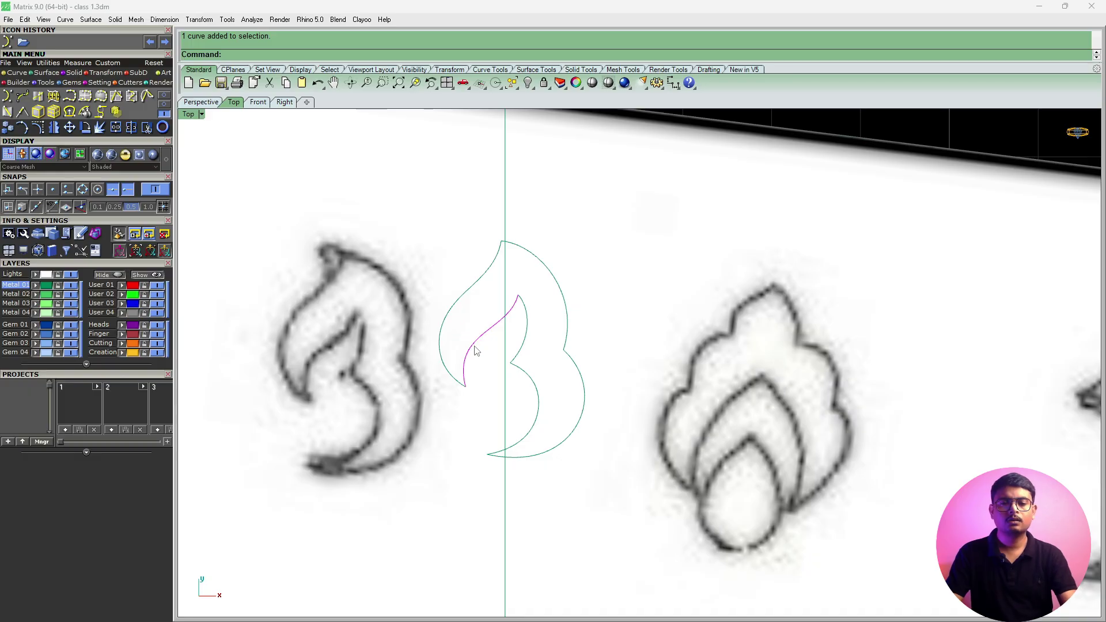
key(F10)
scroll(475, 350, up, 3)
click(492, 320)
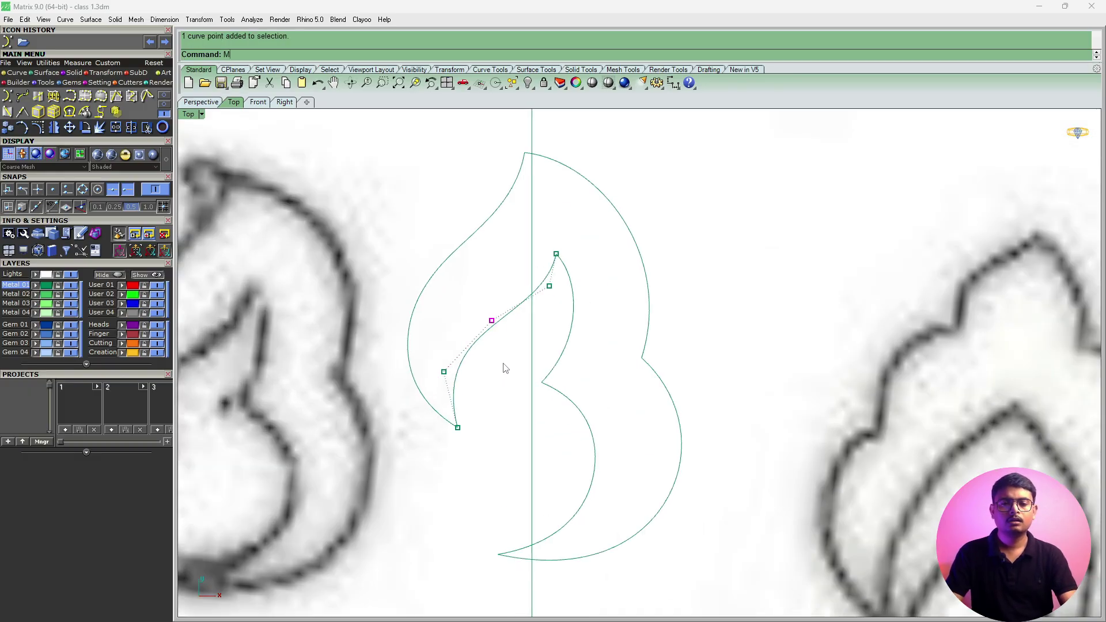
key(Return)
click(501, 357)
click(497, 353)
Move the inner S-shaped curve's control point above its lower tip slightly left, and hide the control points.
drag(436, 349, 489, 384)
key(Return)
click(483, 382)
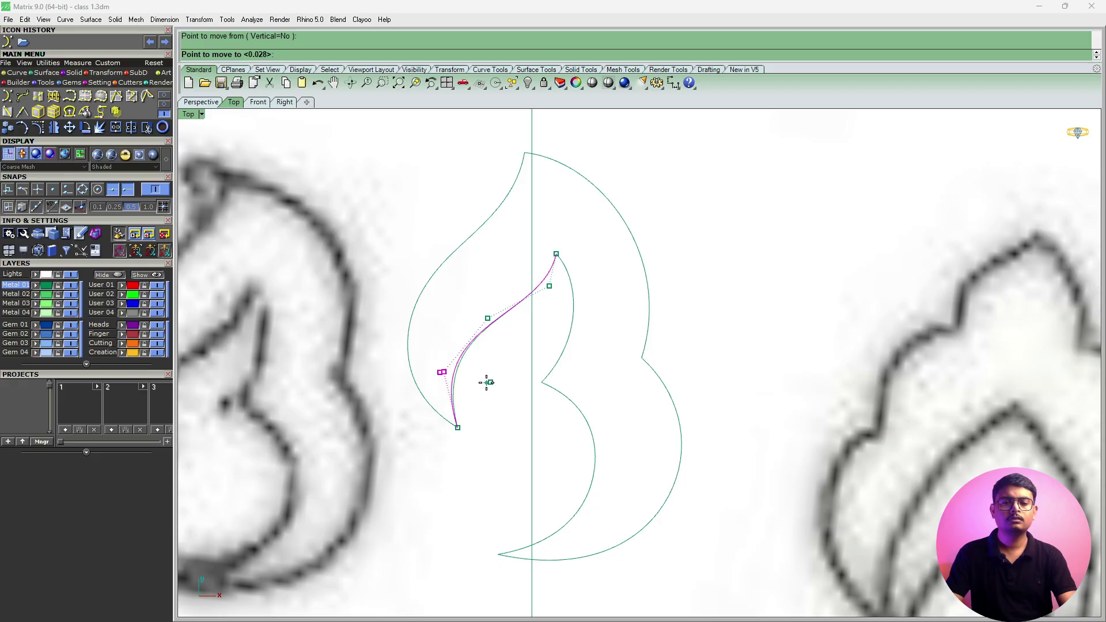
key(Escape)
scroll(487, 317, down, 2)
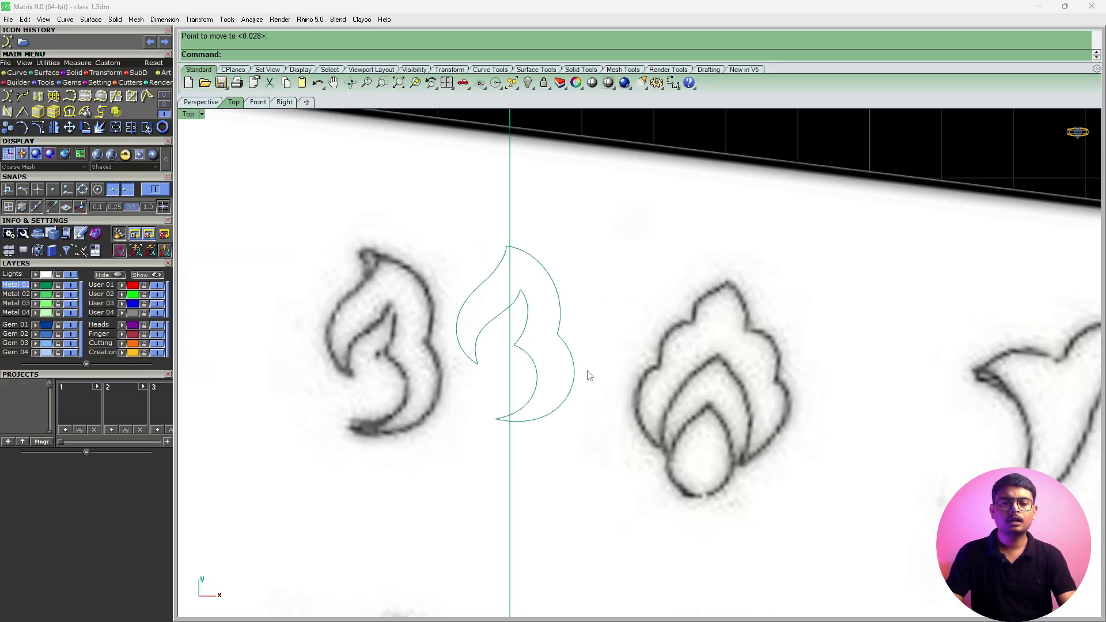
Delete the vertical guide line running through the flame outline.
click(512, 350)
text(D)
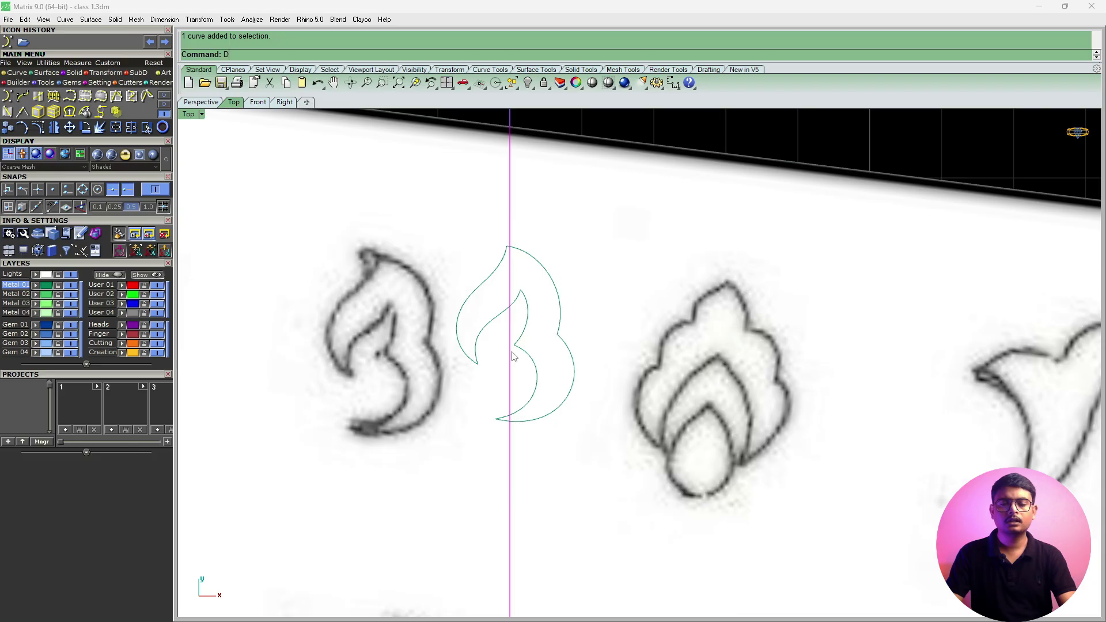
text(elete)
key(Return)
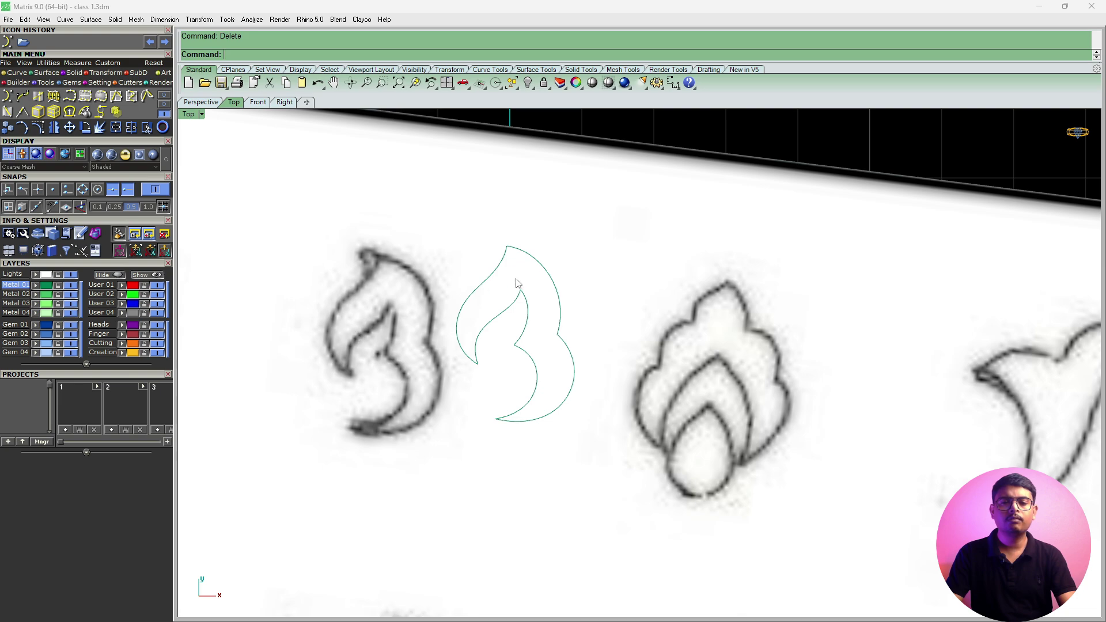
Draw a diagonal line crossing both S-shaped curves on the flame's left side.
scroll(496, 305, up, 5)
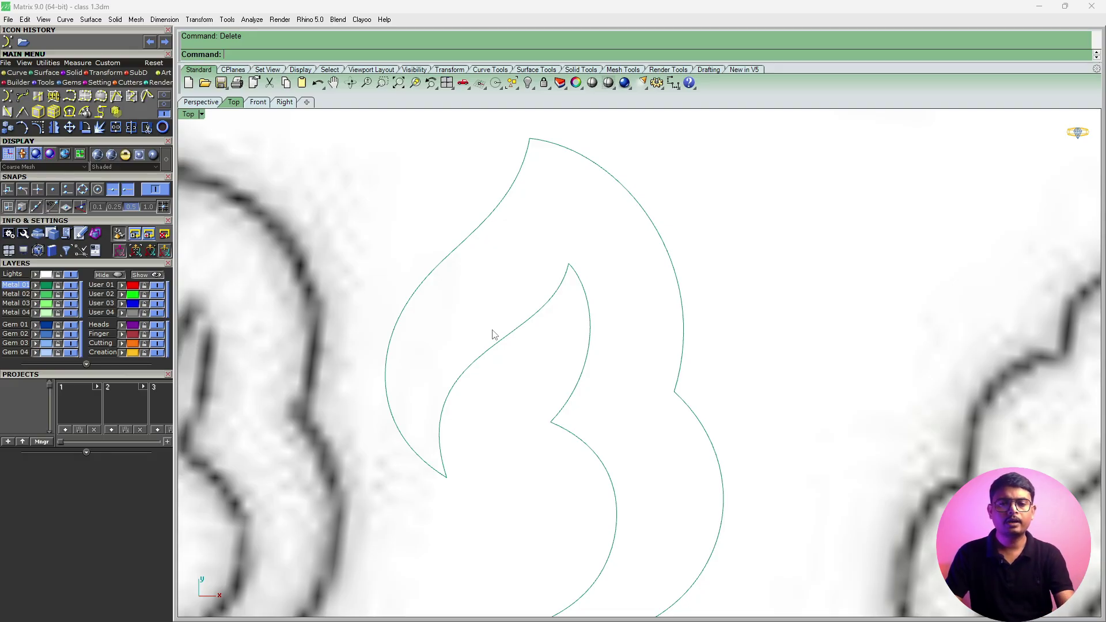
text(line)
key(Return)
click(403, 236)
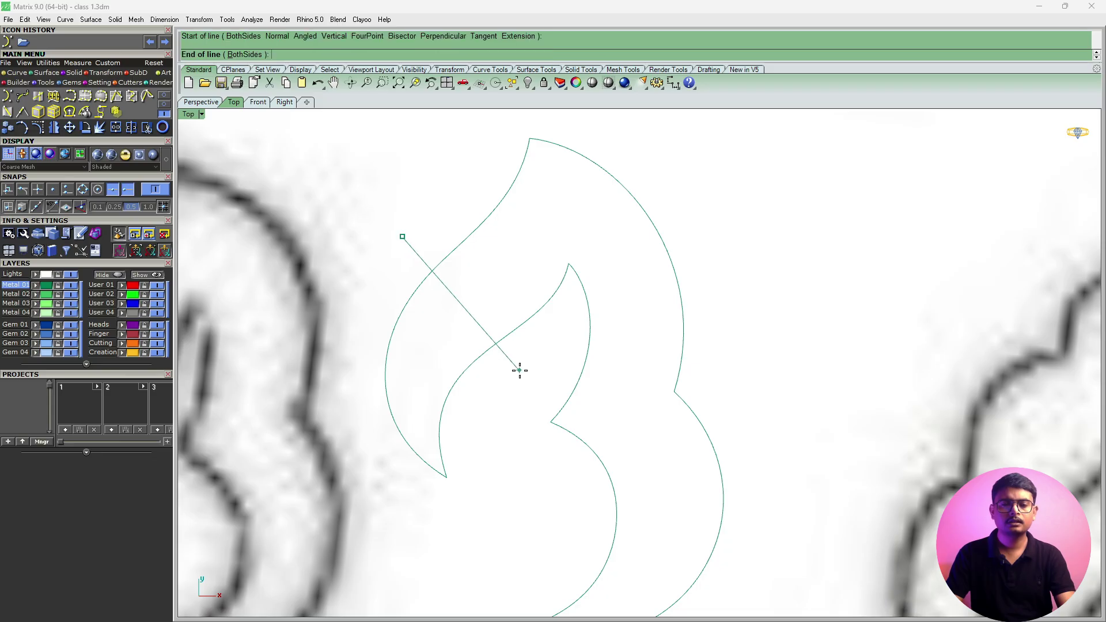
click(513, 383)
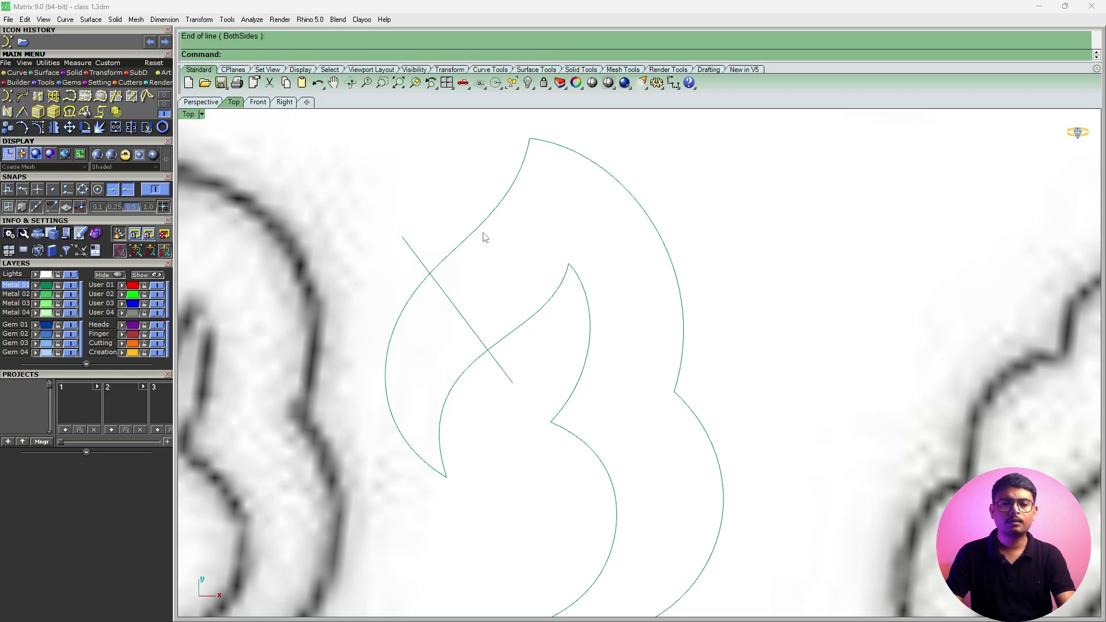
Split both S-shaped curves with the diagonal line as the cutting object.
drag(502, 173, 491, 352)
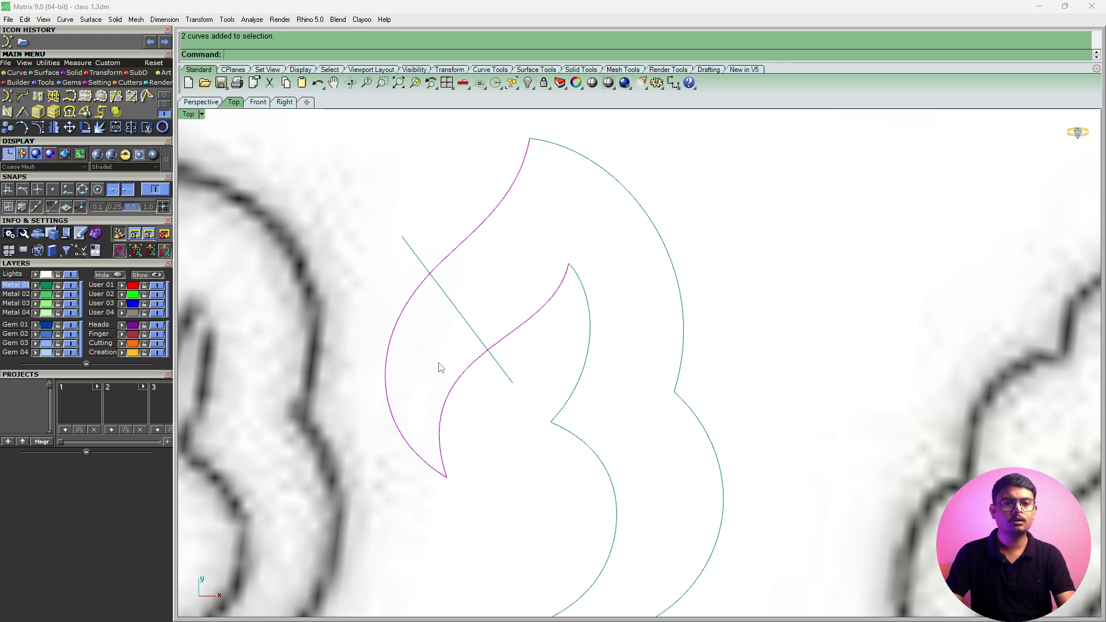
click(133, 128)
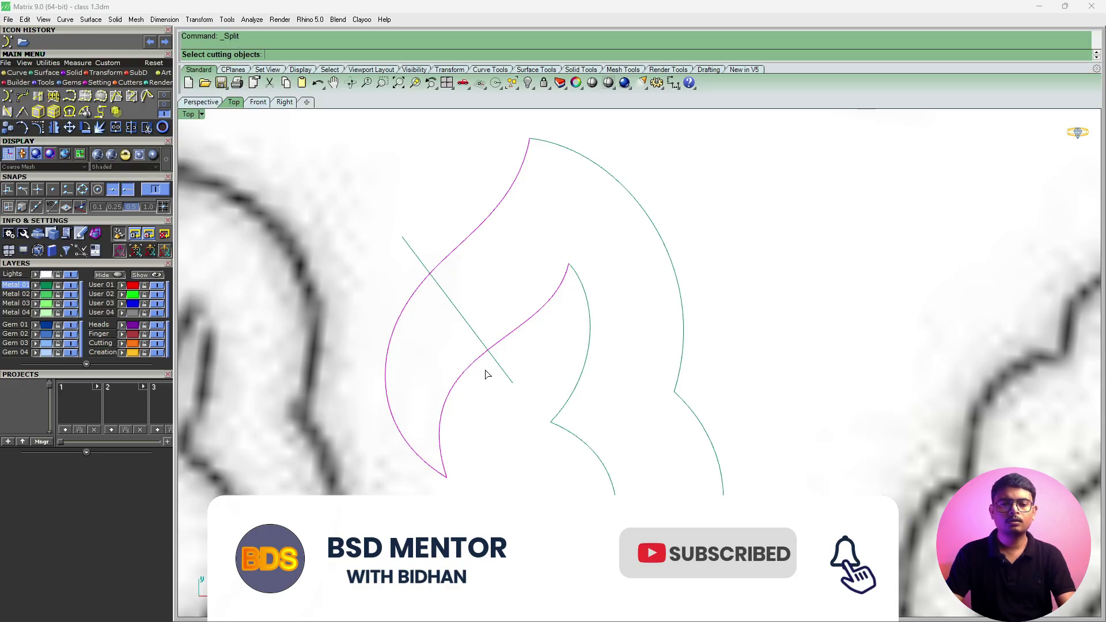
click(468, 325)
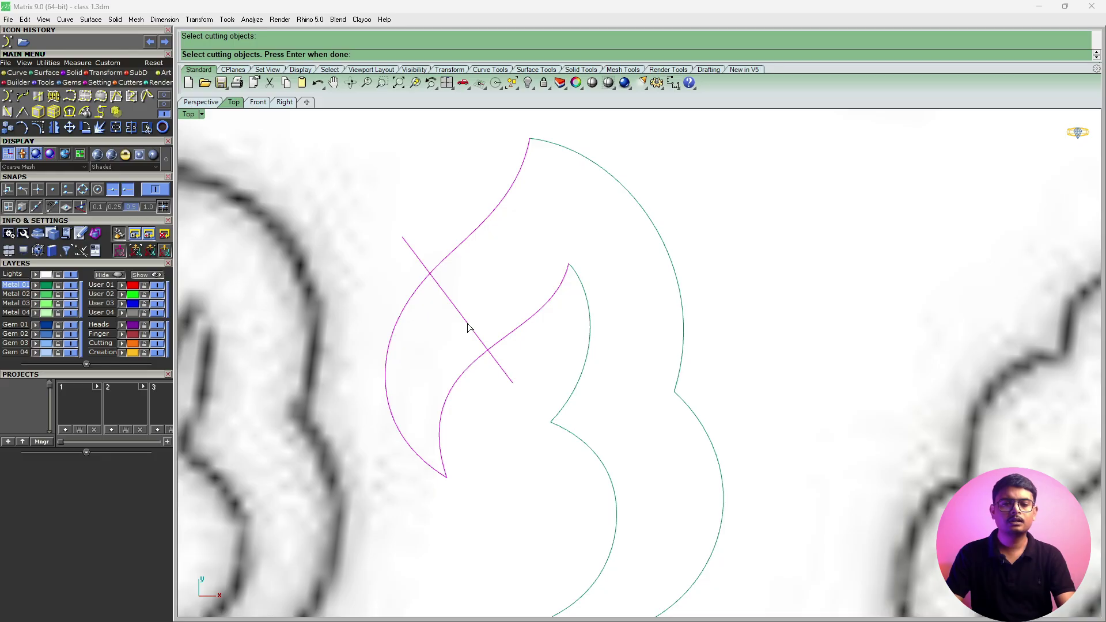
key(Return)
Check the split curve pieces by selecting them, and delete the diagonal cutting line.
drag(477, 391, 373, 467)
drag(550, 337, 474, 225)
click(471, 311)
drag(471, 310, 447, 327)
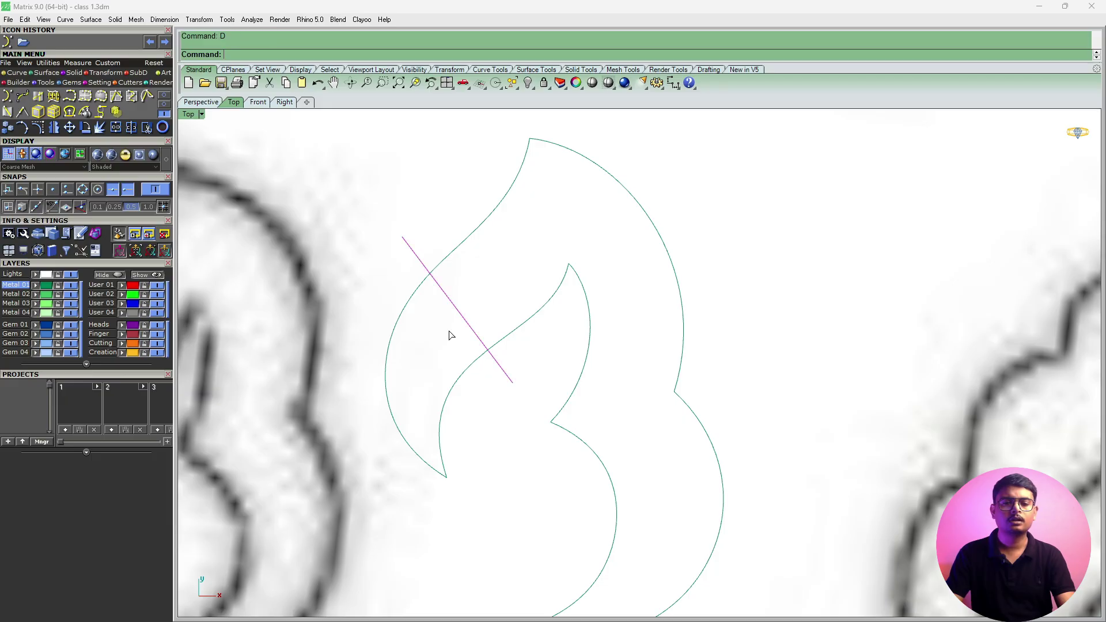
key(Delete)
Move the two lower pieces of the split S-shaped curves down and left, away from the upper pieces.
drag(464, 402, 429, 407)
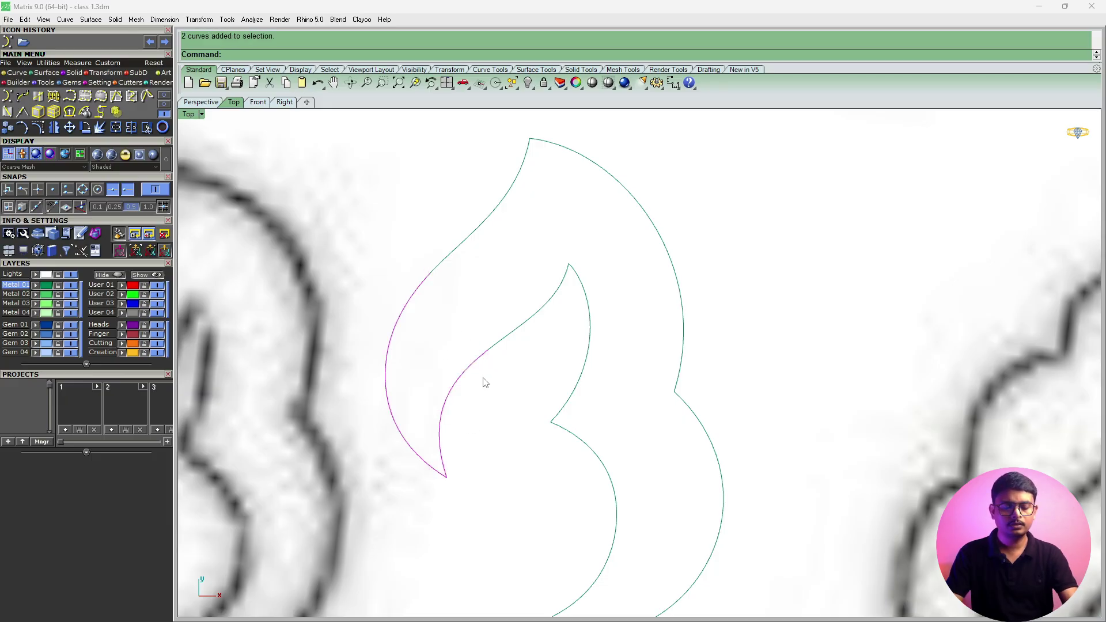
click(506, 401)
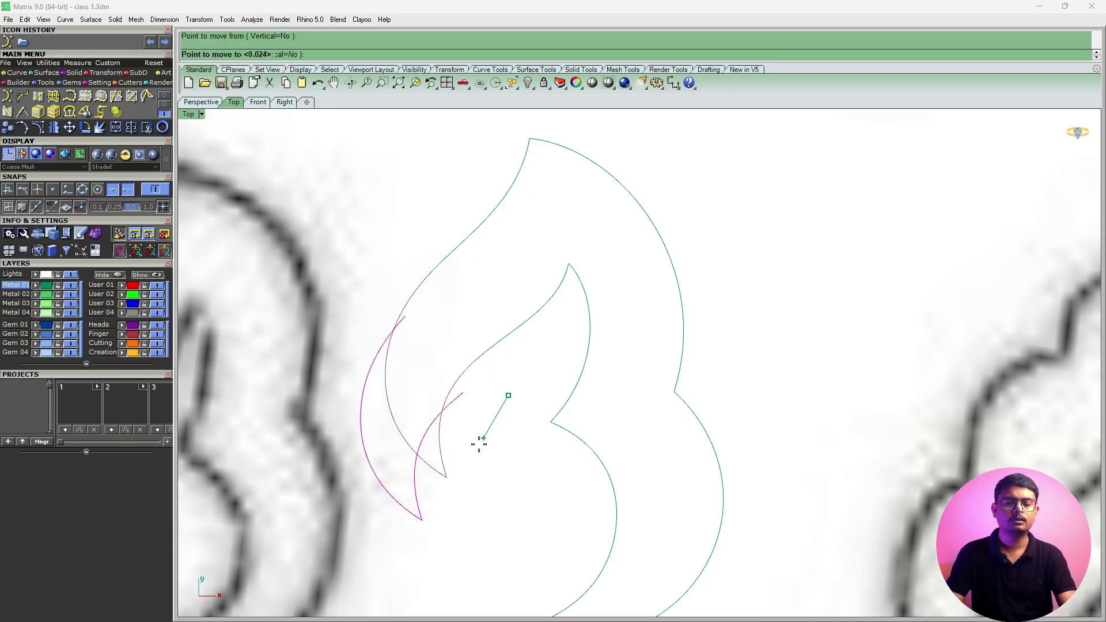
click(476, 449)
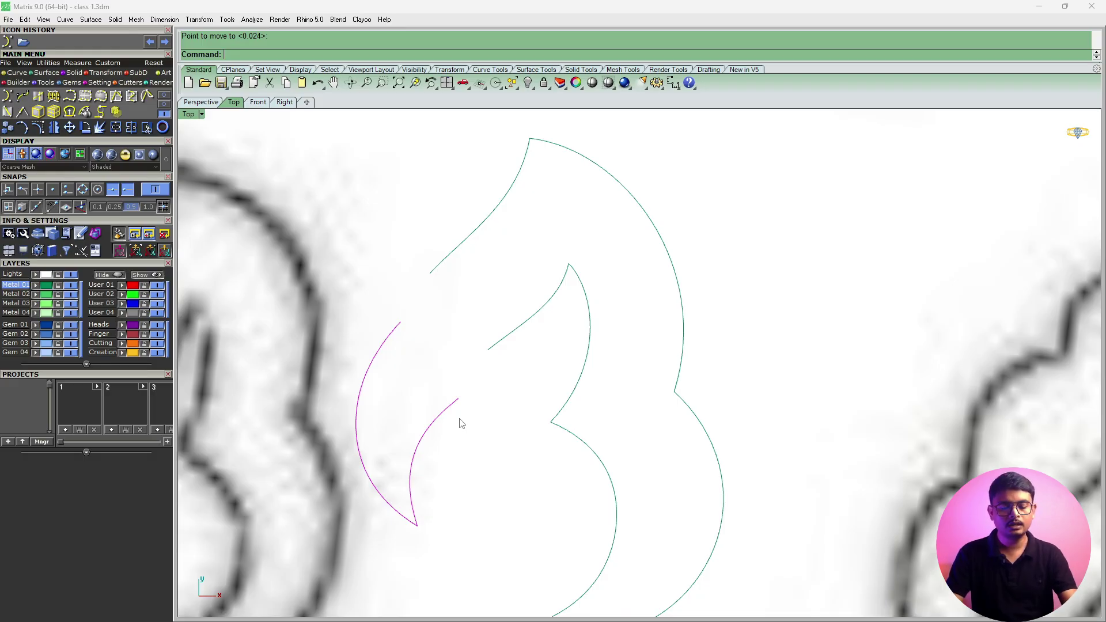
Try to move the separated lower pieces from the inner piece's upper endpoint to the matching upper piece's endpoint.
text(m)
key(Return)
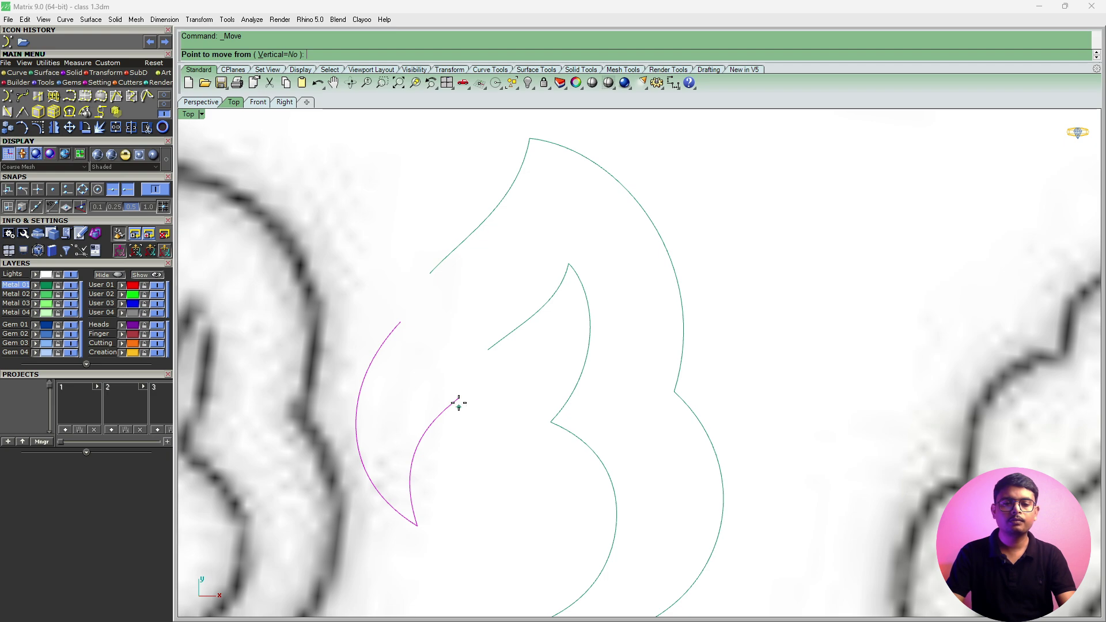
click(458, 398)
click(458, 398)
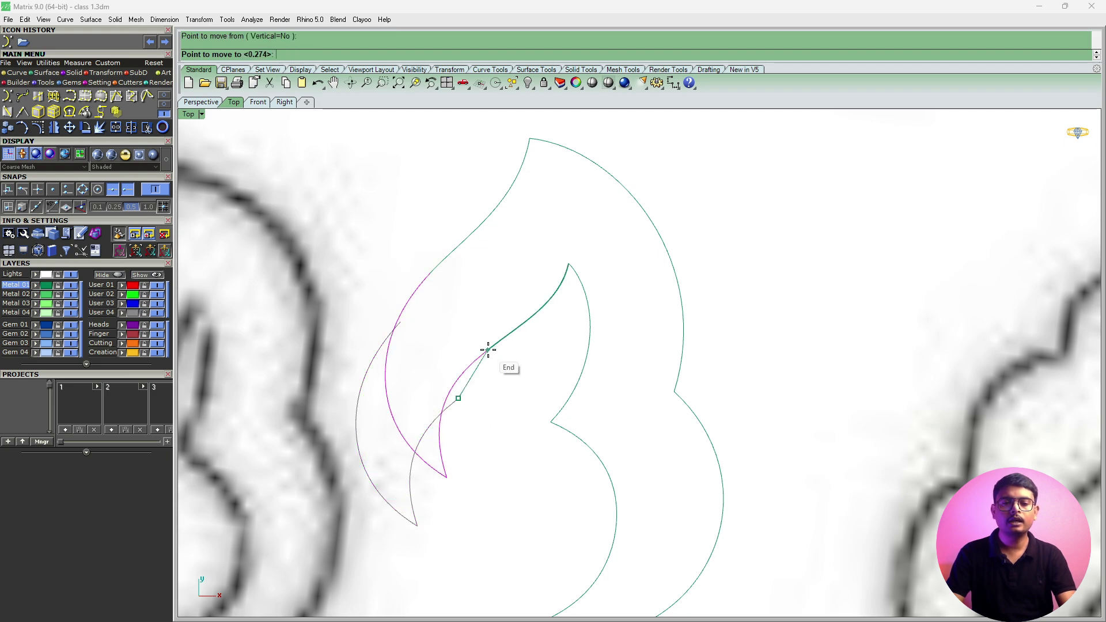
key(Escape)
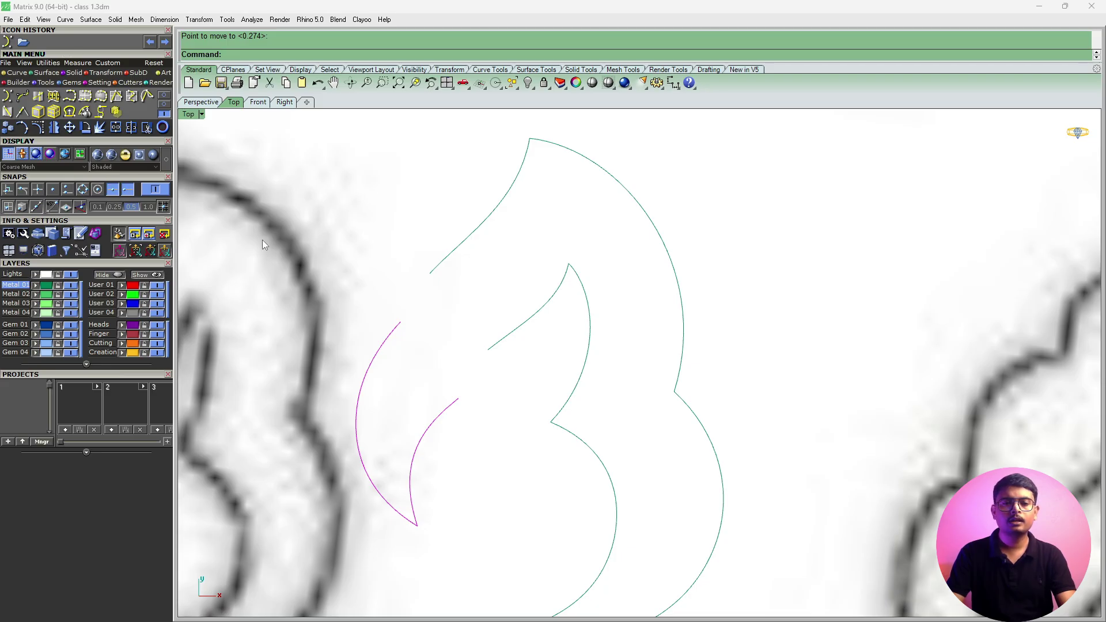
Move the two detached lower pieces back, snapping the inner piece's endpoint onto the upper piece's open end.
key(Return)
click(458, 398)
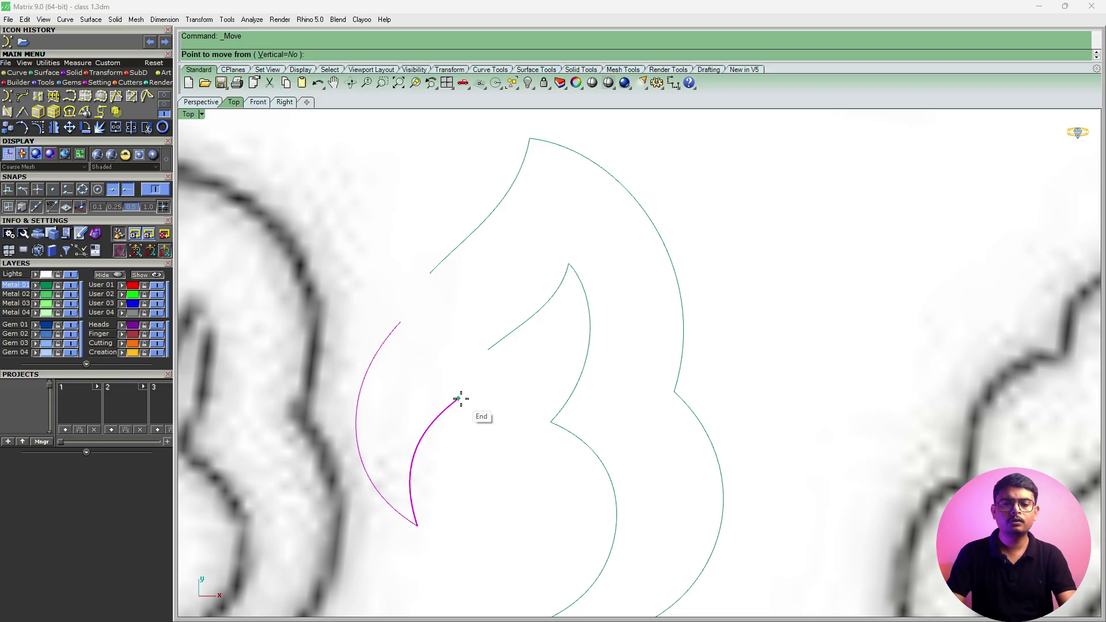
click(486, 350)
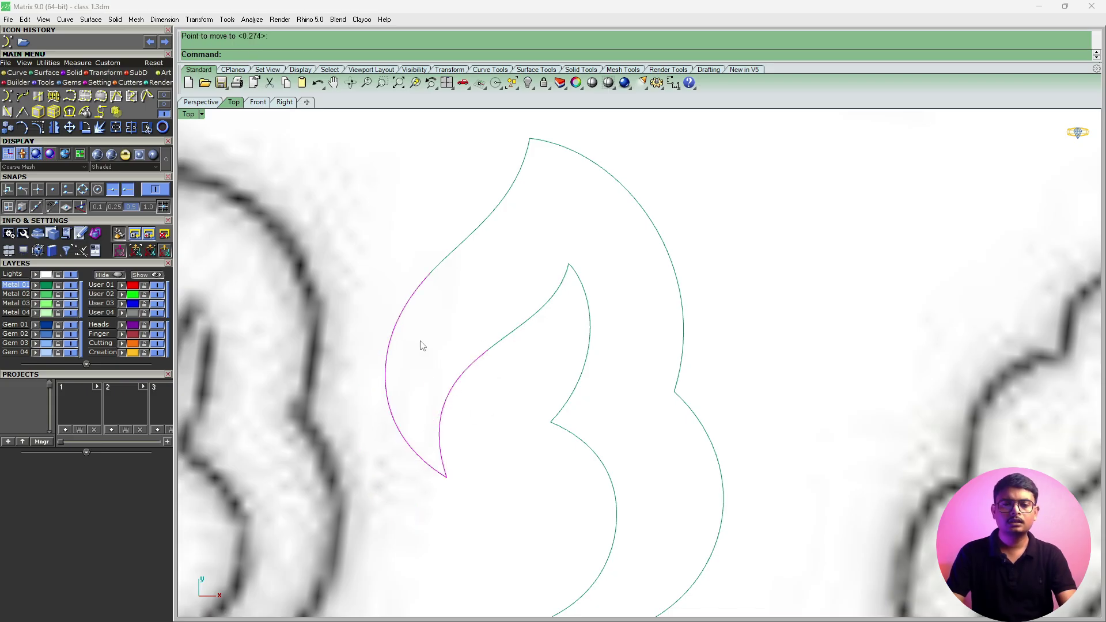
scroll(430, 351, down, 3)
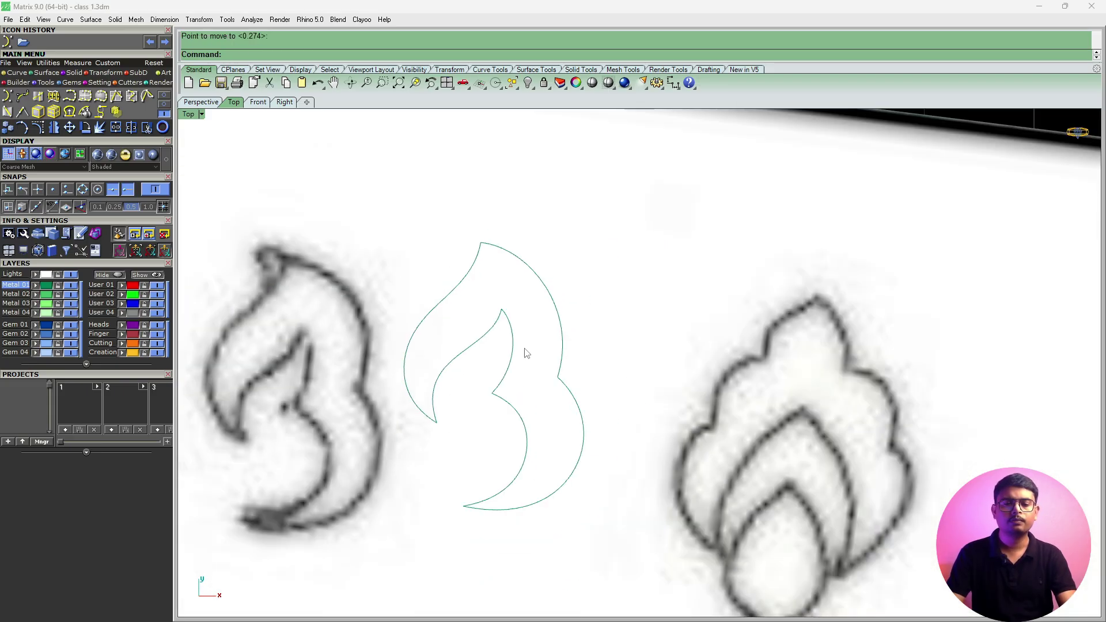
Join the four split pieces of the S-shaped curves on the flame's left side.
click(451, 365)
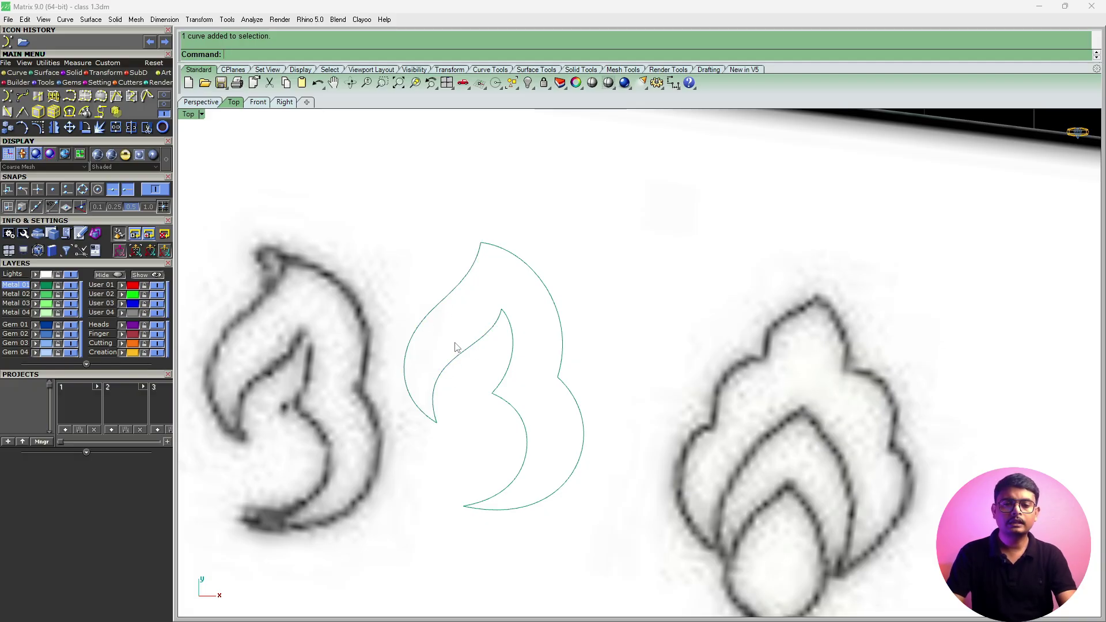
drag(472, 376, 408, 298)
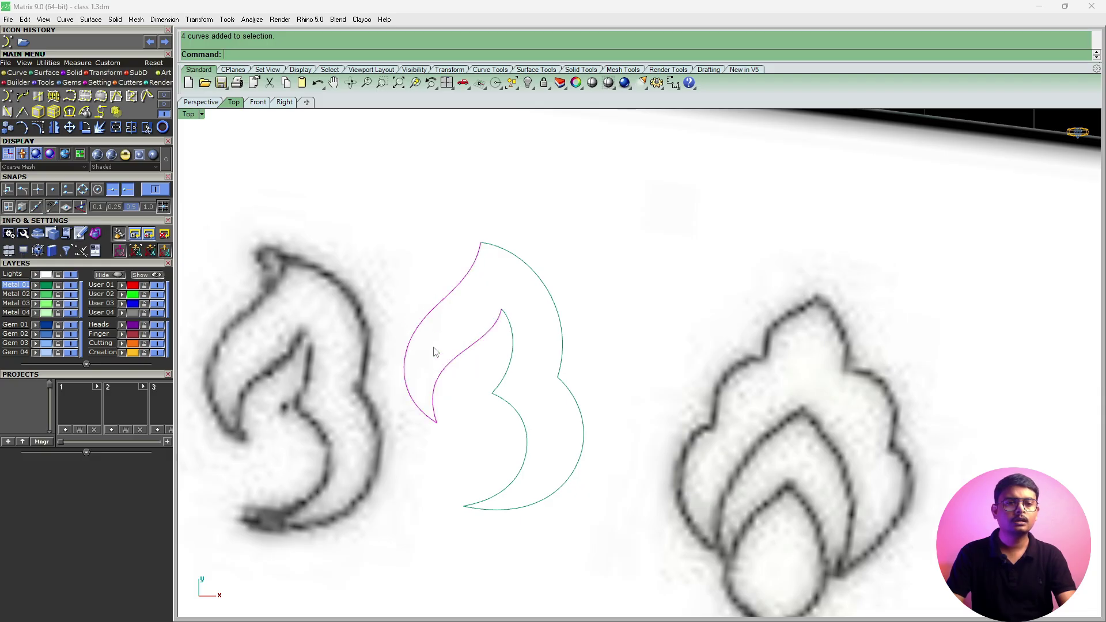
click(114, 129)
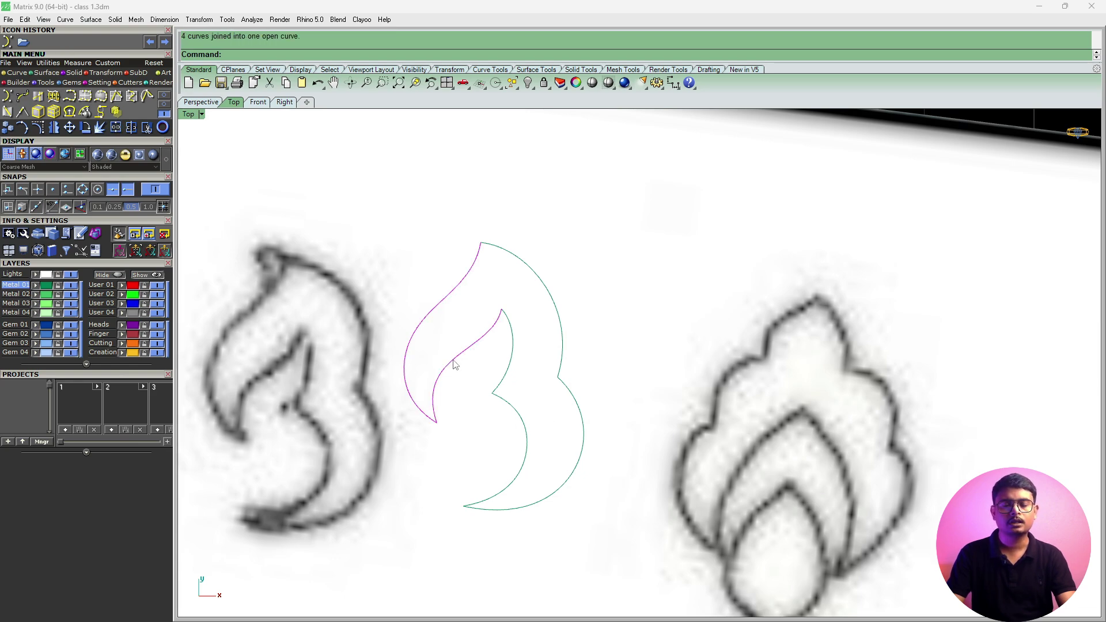
Select all curves of the traced flame and assign them to the User 01 layer.
scroll(491, 318, down, 4)
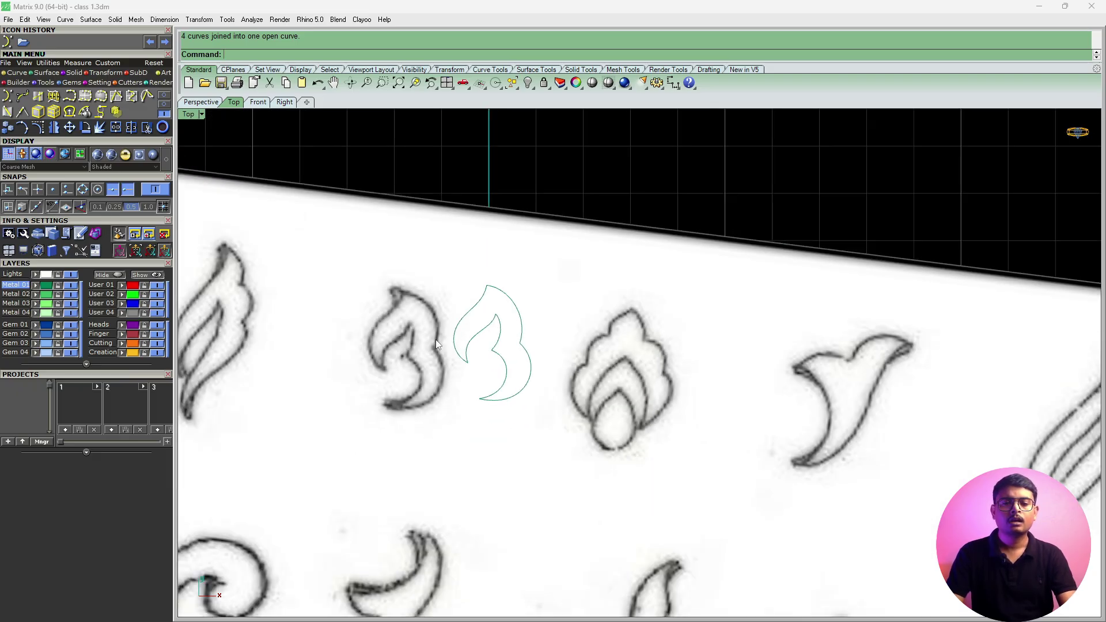
scroll(436, 340, down, 4)
scroll(431, 336, up, 4)
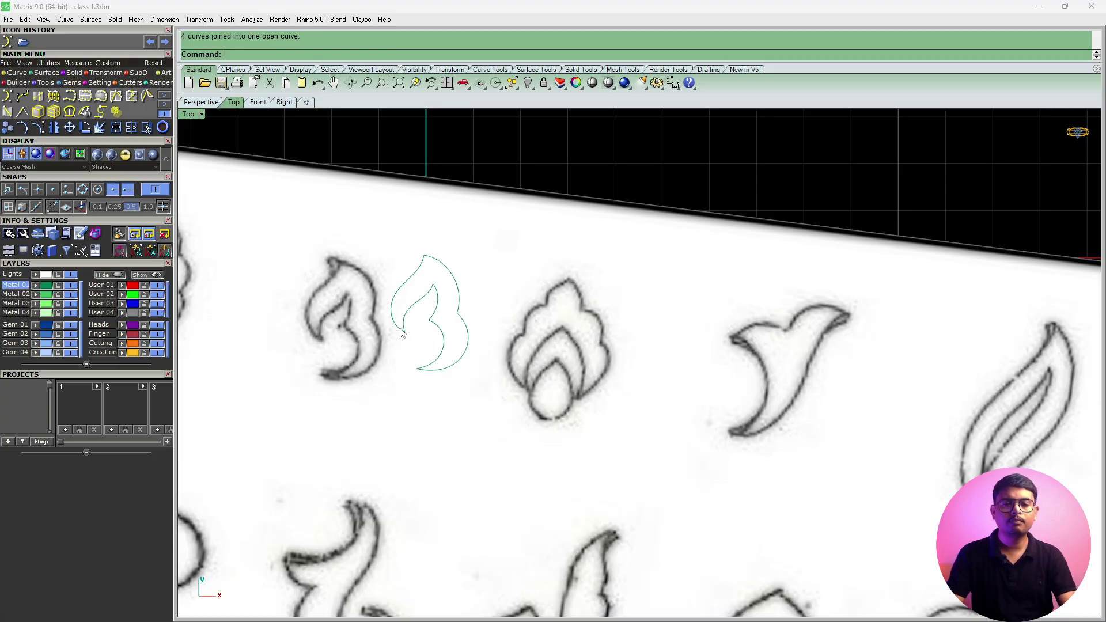
scroll(455, 334, down, 2)
drag(355, 219, 492, 362)
scroll(438, 344, up, 3)
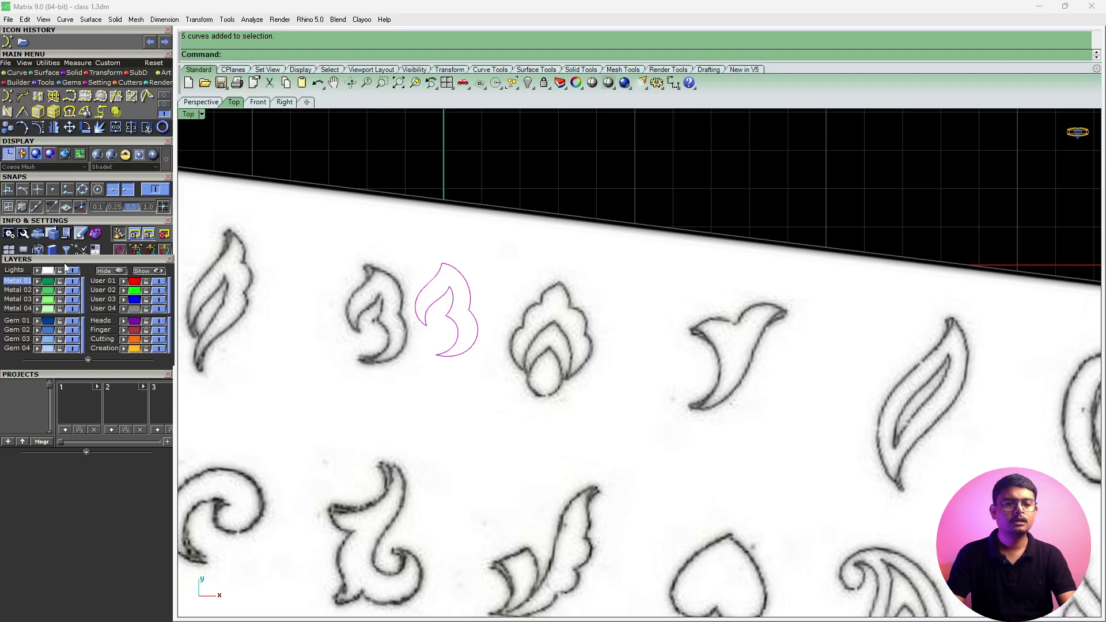
mouse_move(69, 266)
mouse_down()
mouse_move(230, 225)
mouse_move(291, 172)
mouse_move(615, 149)
mouse_move(76, 265)
mouse_up()
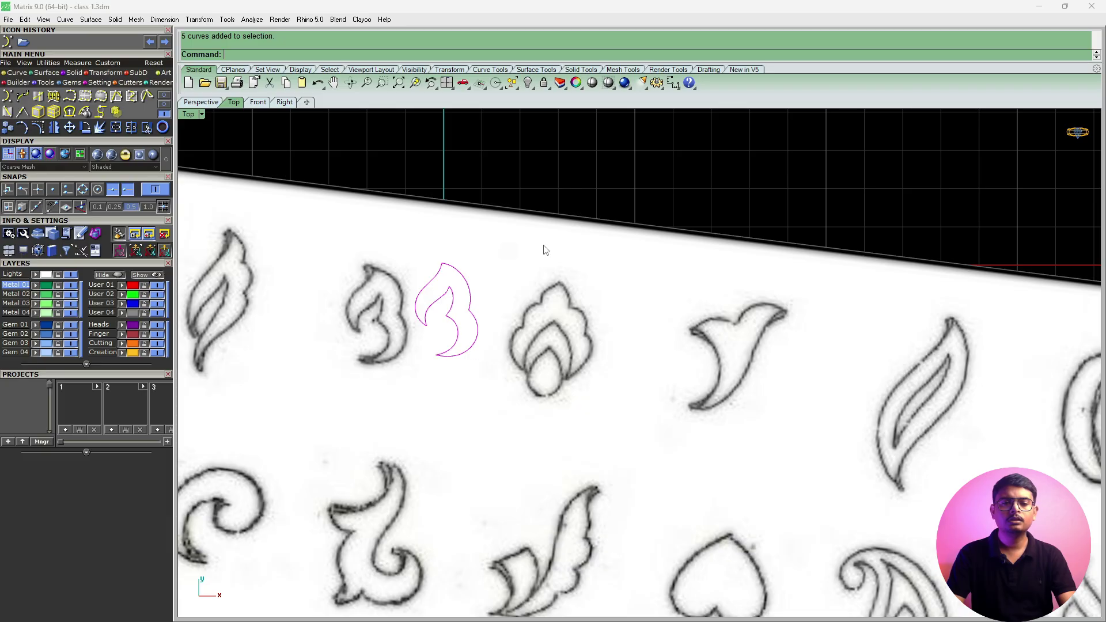
scroll(443, 316, up, 5)
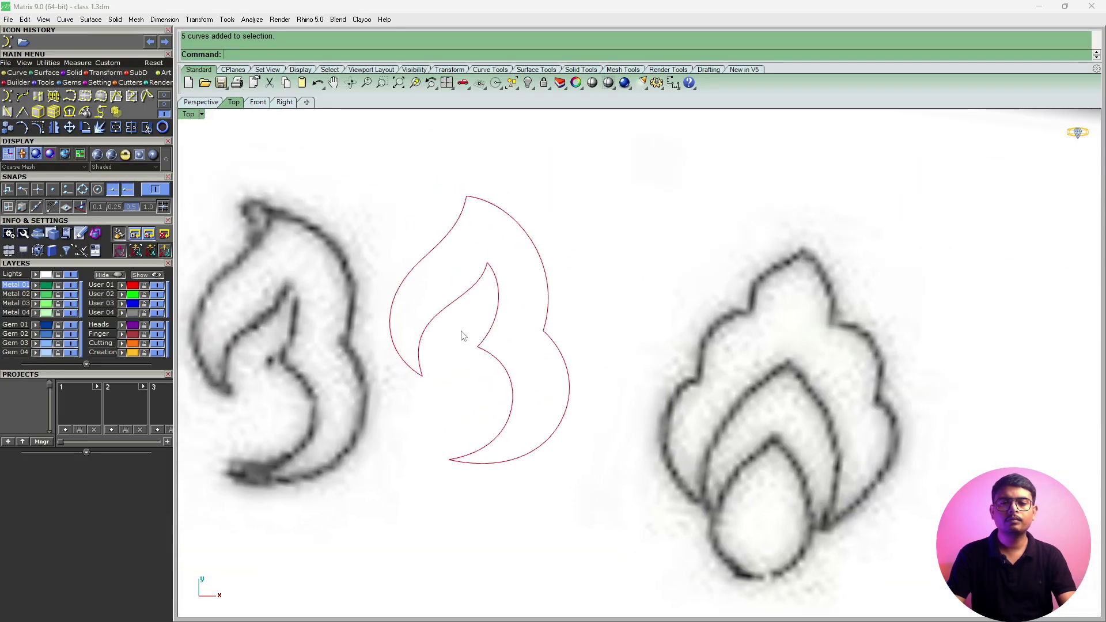
scroll(441, 316, down, 3)
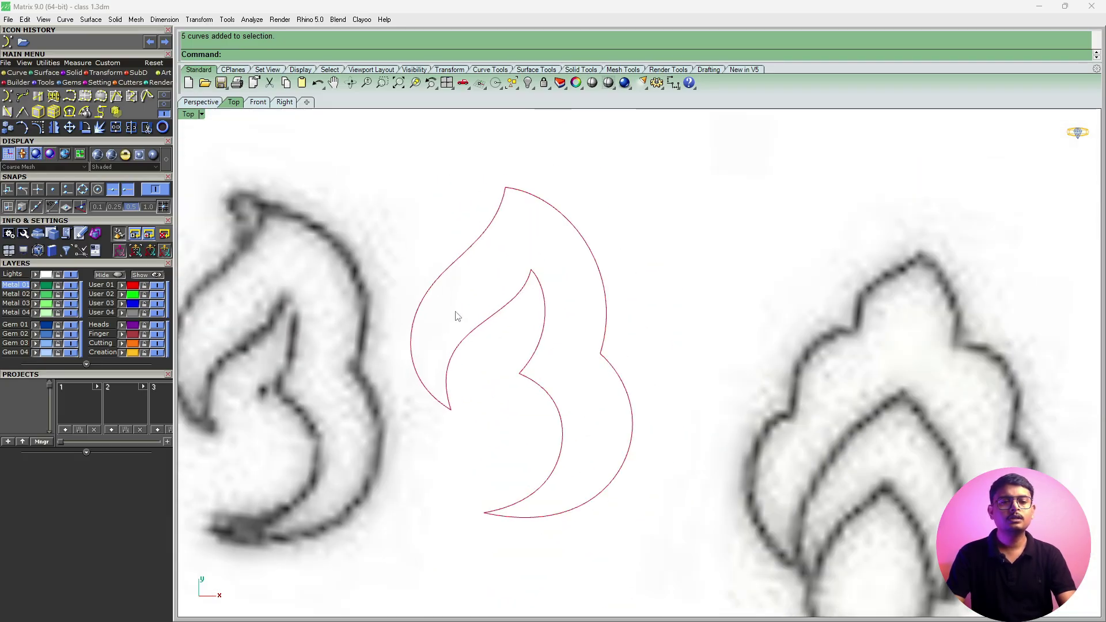
Lock the User 01 layer and try window-selecting the traced flame curves to test the lock.
click(144, 287)
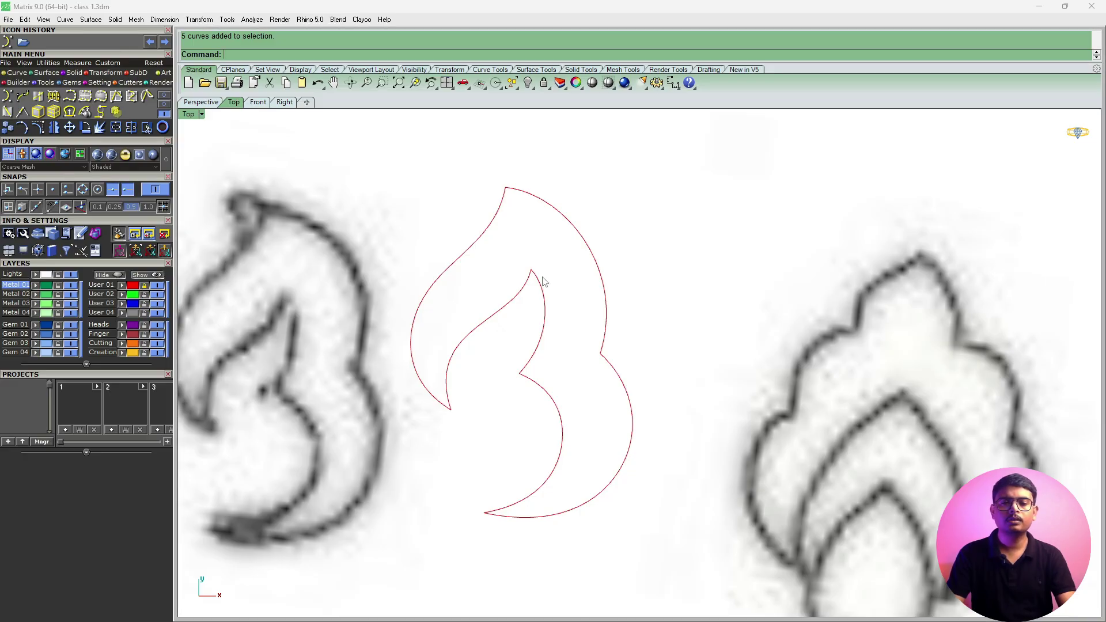
drag(751, 247, 407, 434)
scroll(537, 297, down, 4)
drag(798, 154, 672, 434)
drag(427, 213, 659, 446)
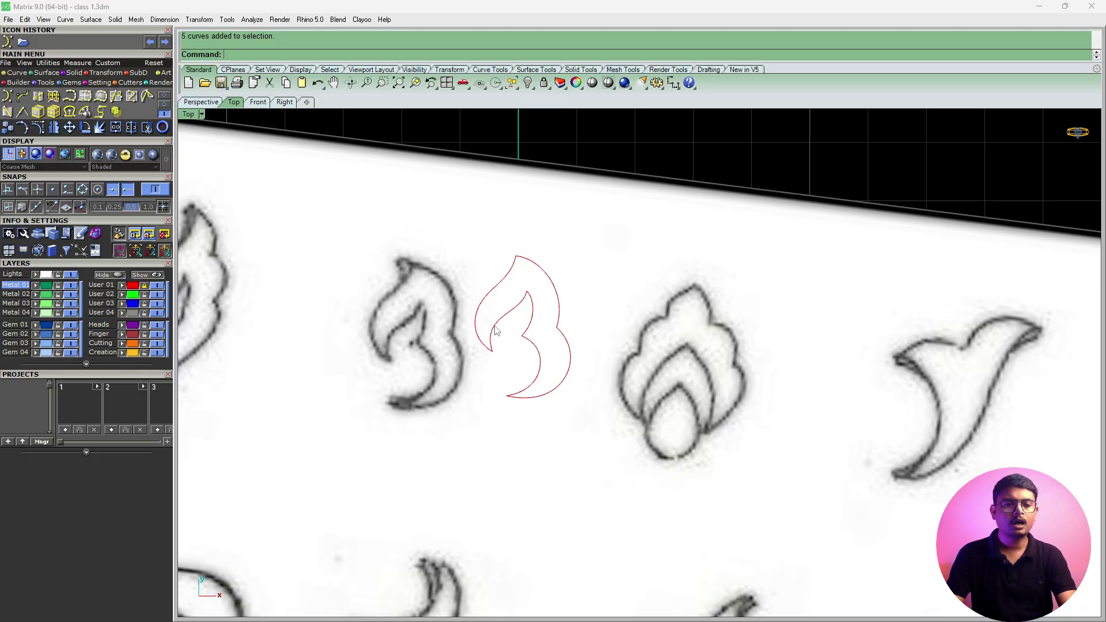
Turn the User 01 layer off and back on to test its visibility, and unlock the layer.
click(157, 286)
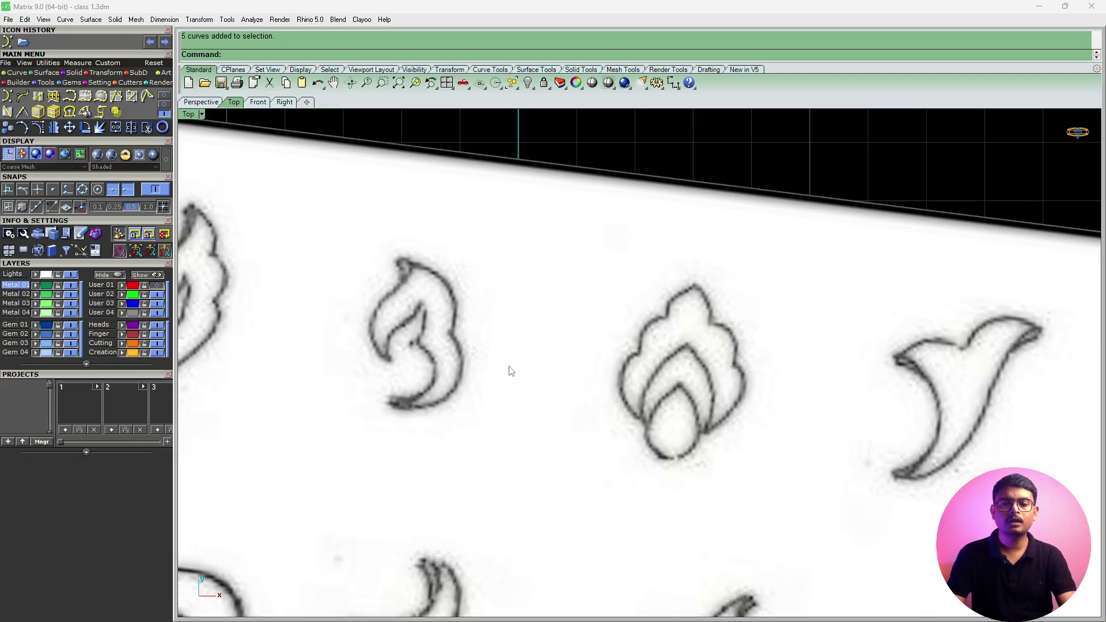
scroll(487, 347, down, 3)
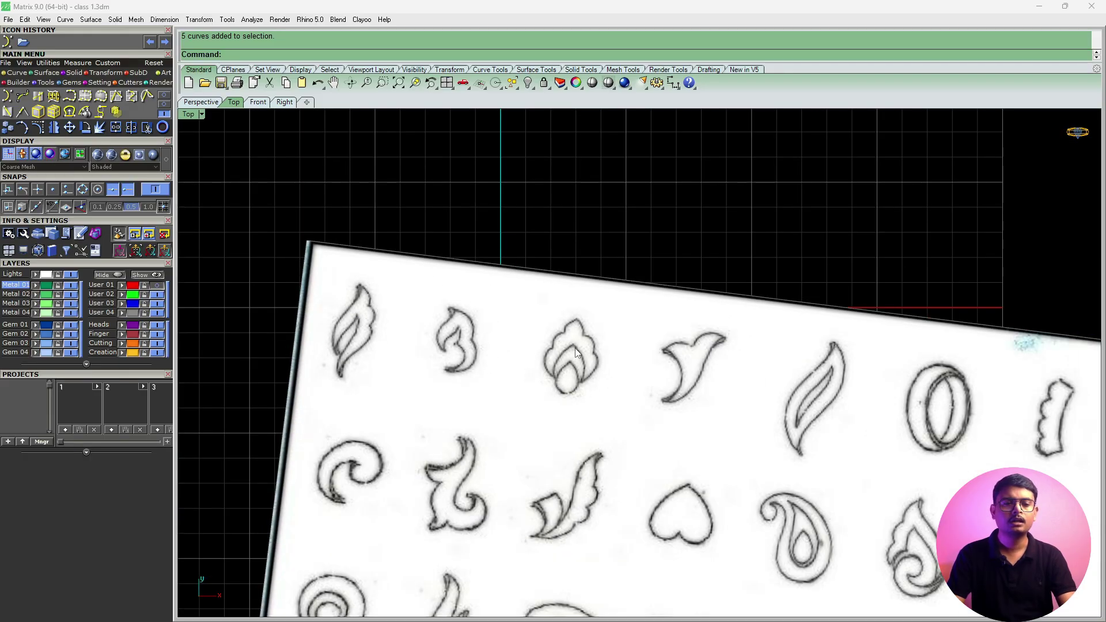
click(145, 288)
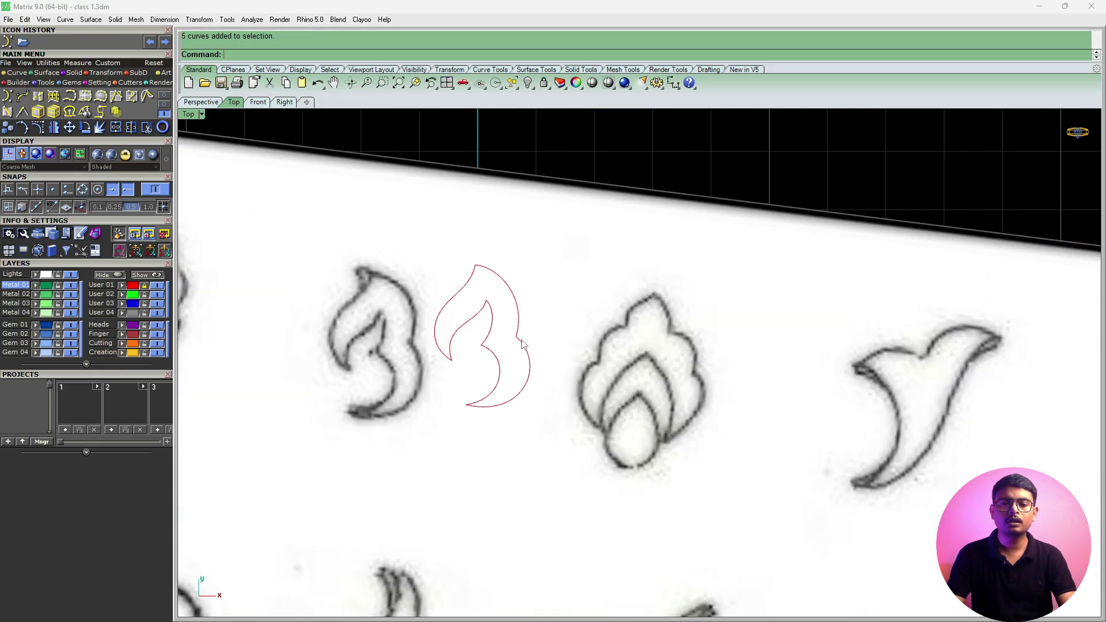
scroll(520, 343, up, 3)
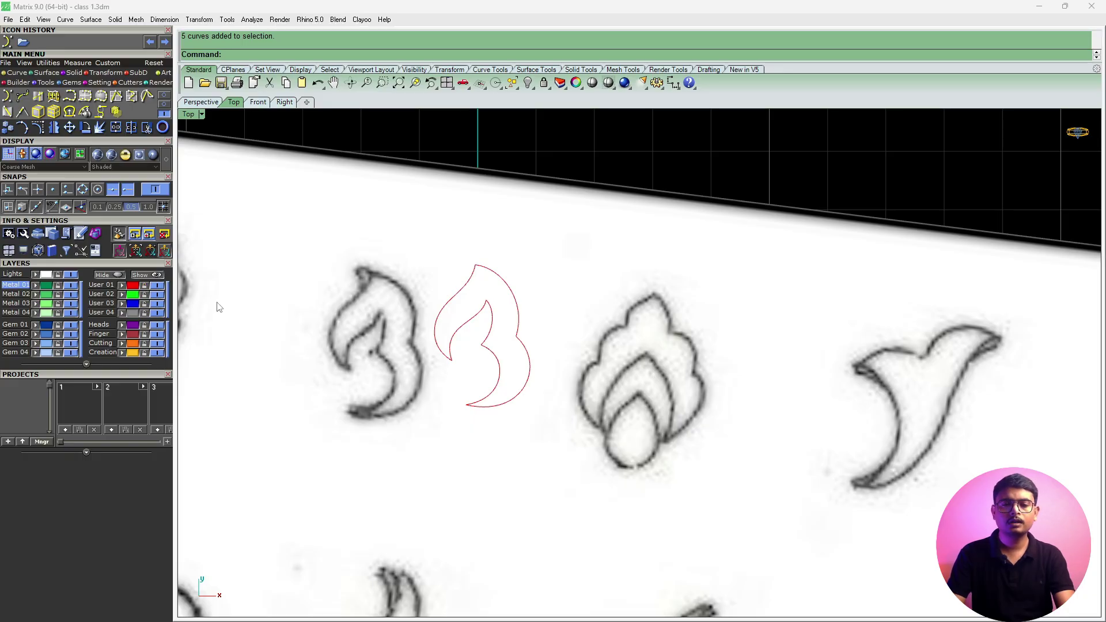
Join all curves of the traced flame into a single outline and select it to check the join.
scroll(486, 368, up, 5)
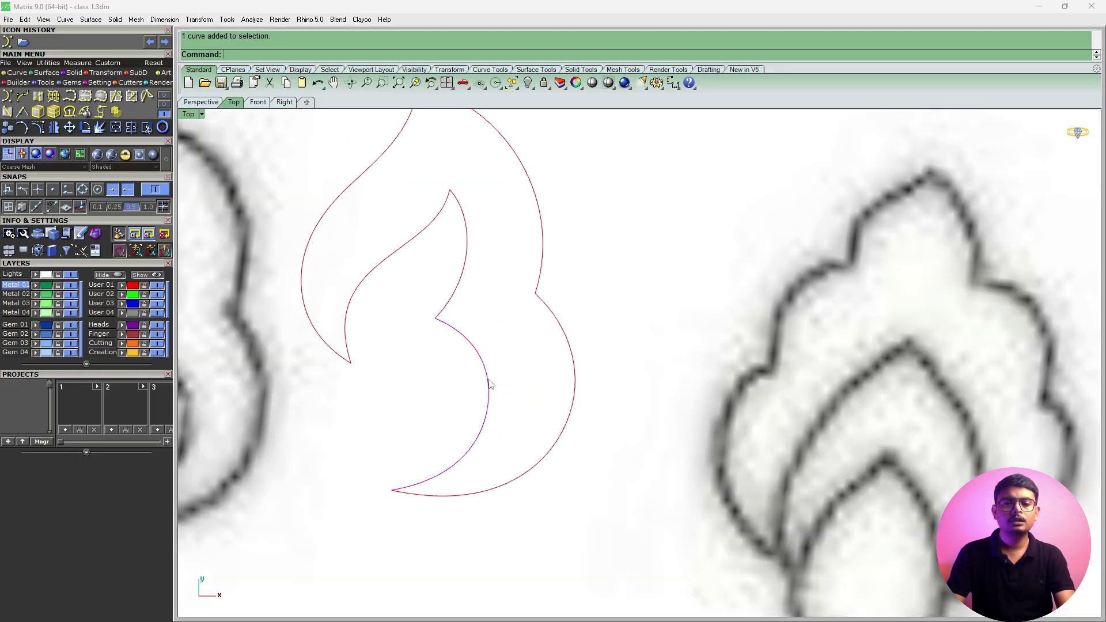
scroll(487, 374, down, 5)
drag(516, 392, 576, 478)
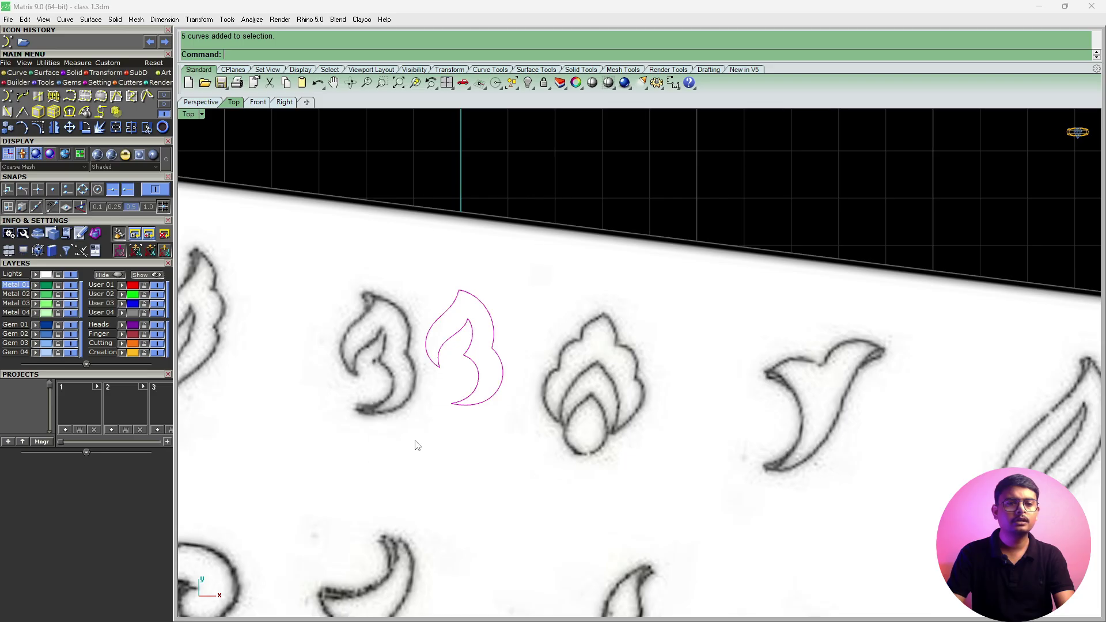
click(116, 129)
scroll(492, 355, up, 2)
click(503, 356)
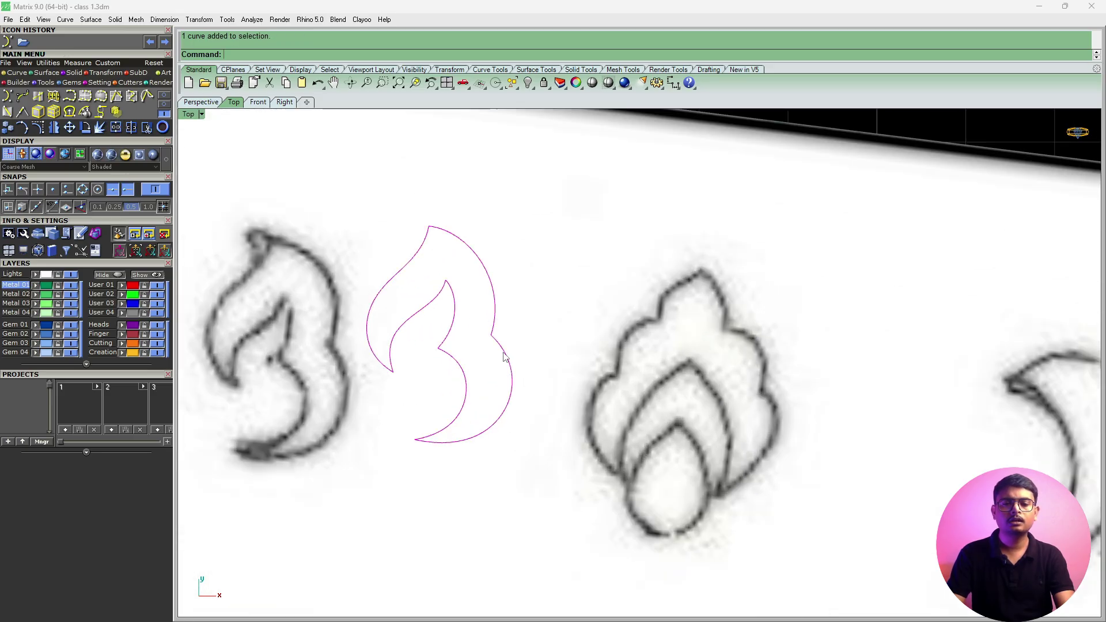
scroll(496, 404, down, 4)
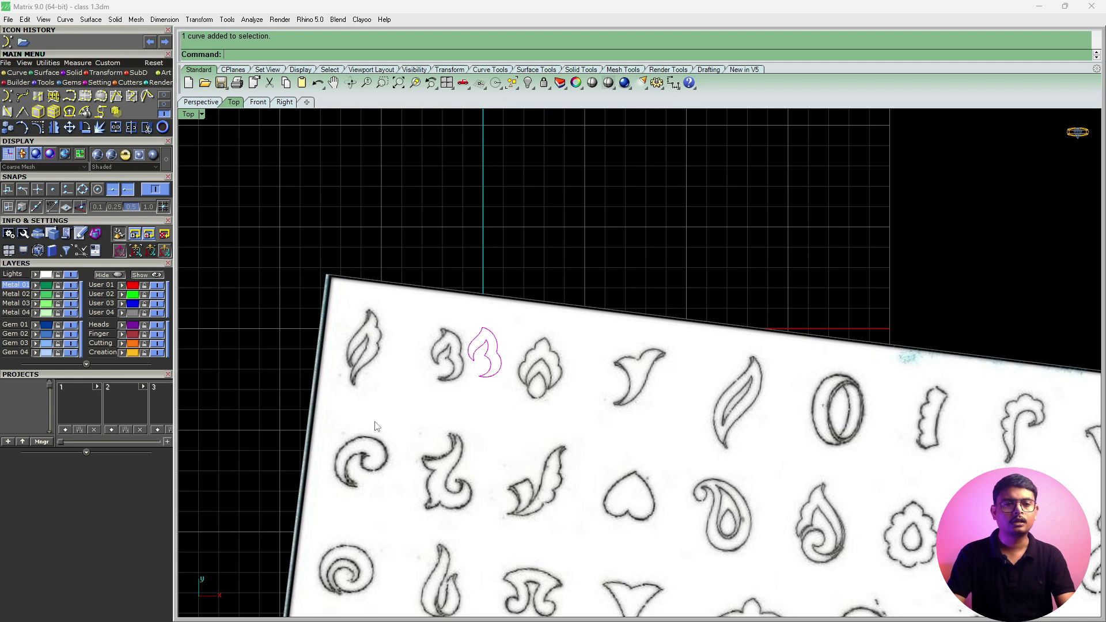
scroll(476, 380, up, 5)
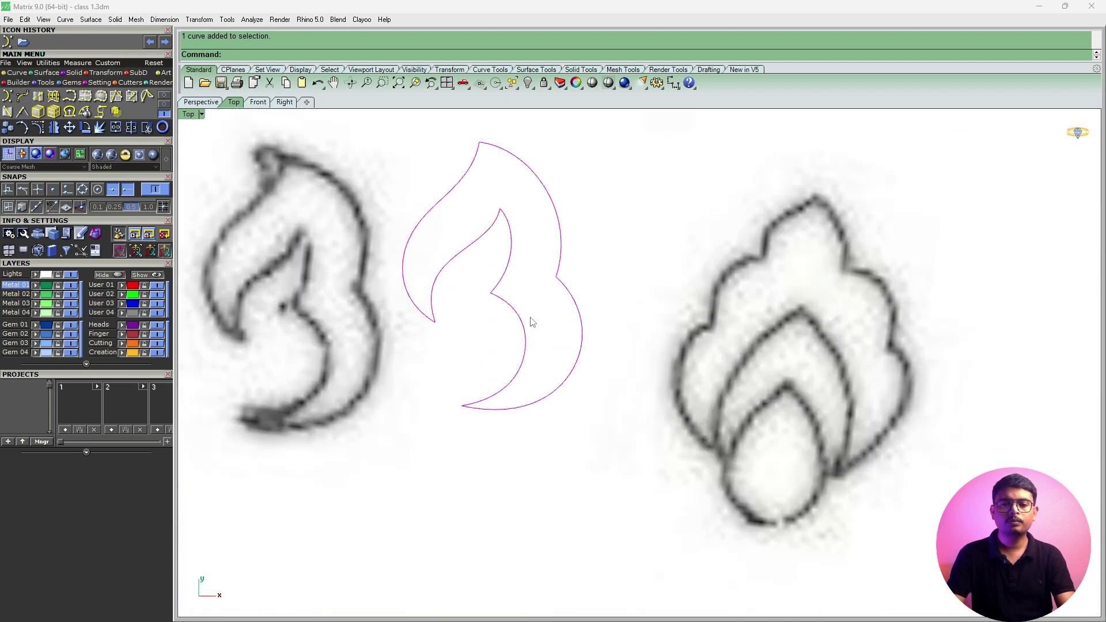
scroll(504, 306, up, 4)
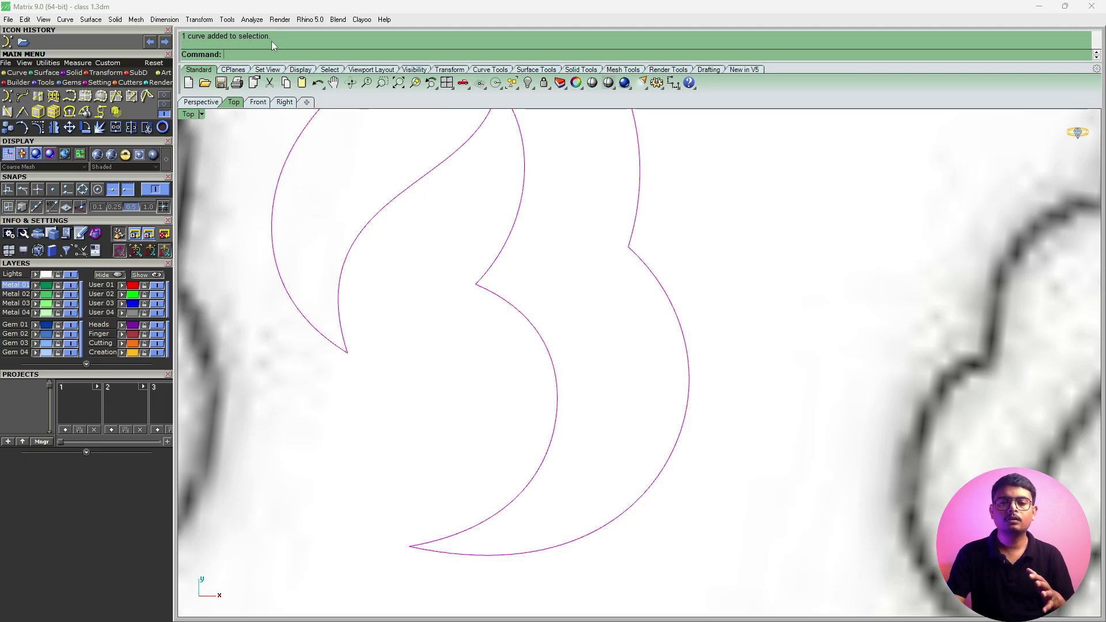
scroll(456, 407, down, 2)
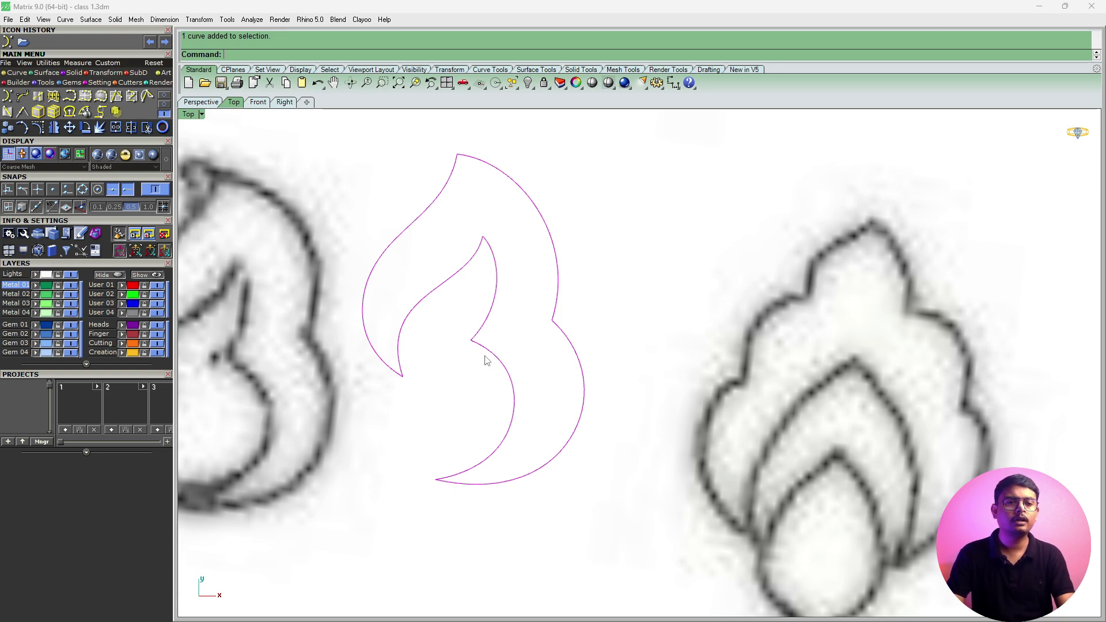
Explode the flame outline into separate segments and pick the lower pieces of the S-shaped curves to check the split.
click(100, 127)
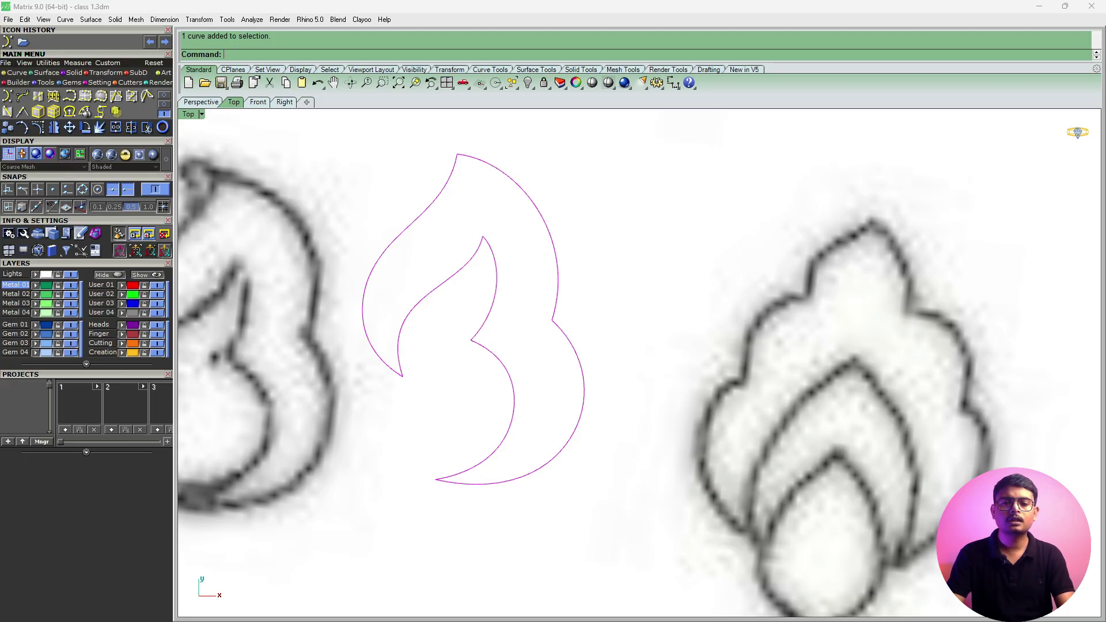
click(441, 284)
click(402, 325)
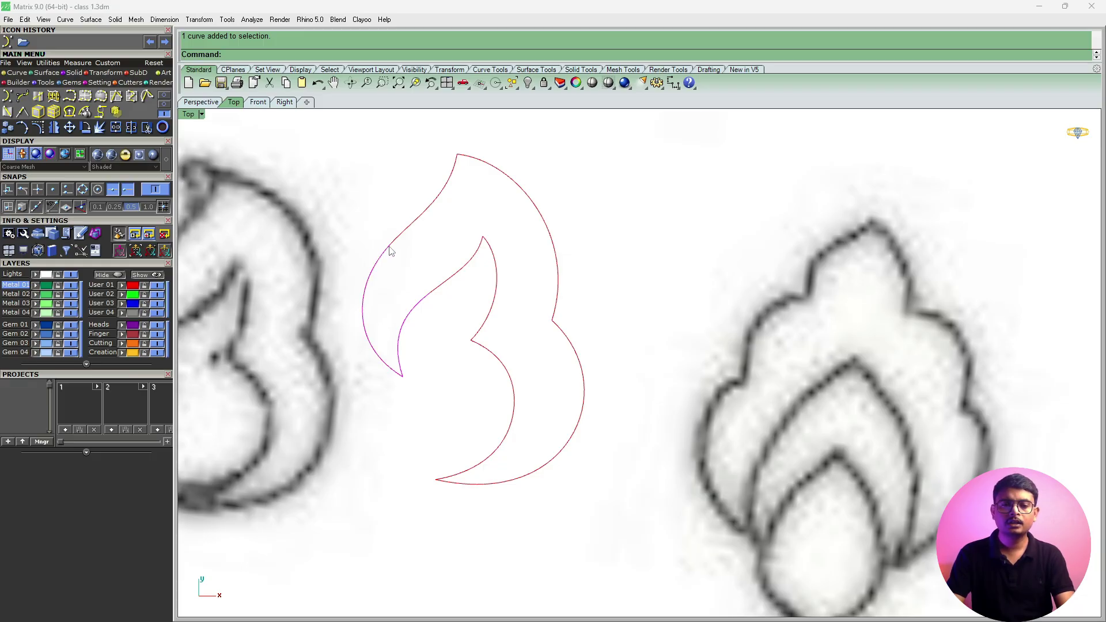
scroll(403, 334, up, 10)
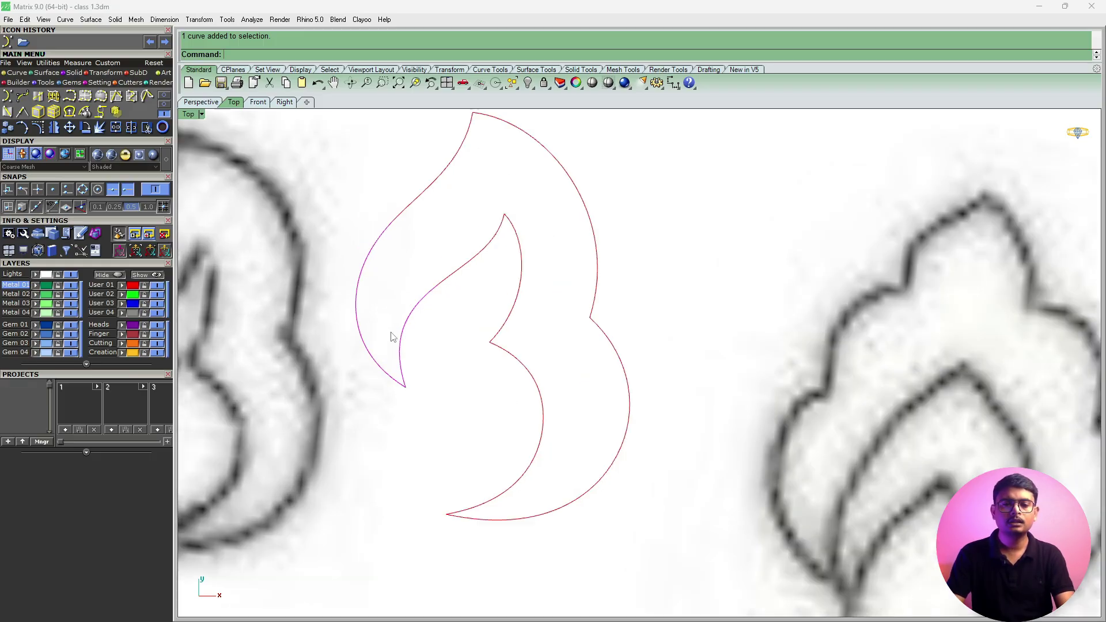
scroll(403, 369, down, 5)
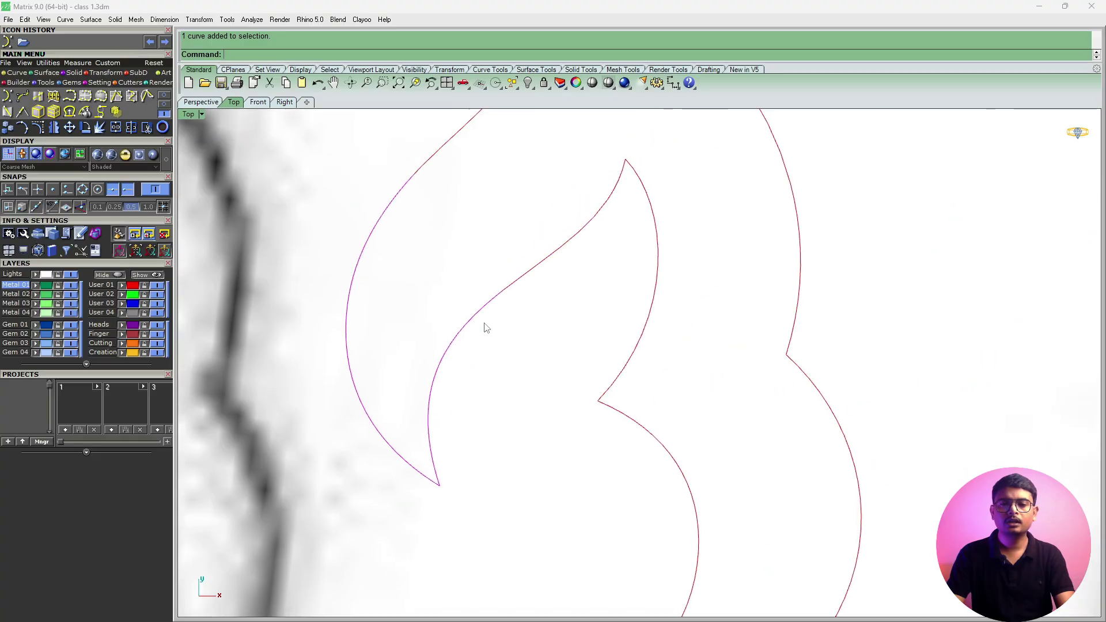
scroll(489, 314, up, 5)
mouse_move(499, 299)
right_down()
mouse_move(533, 262)
mouse_move(498, 296)
right_up()
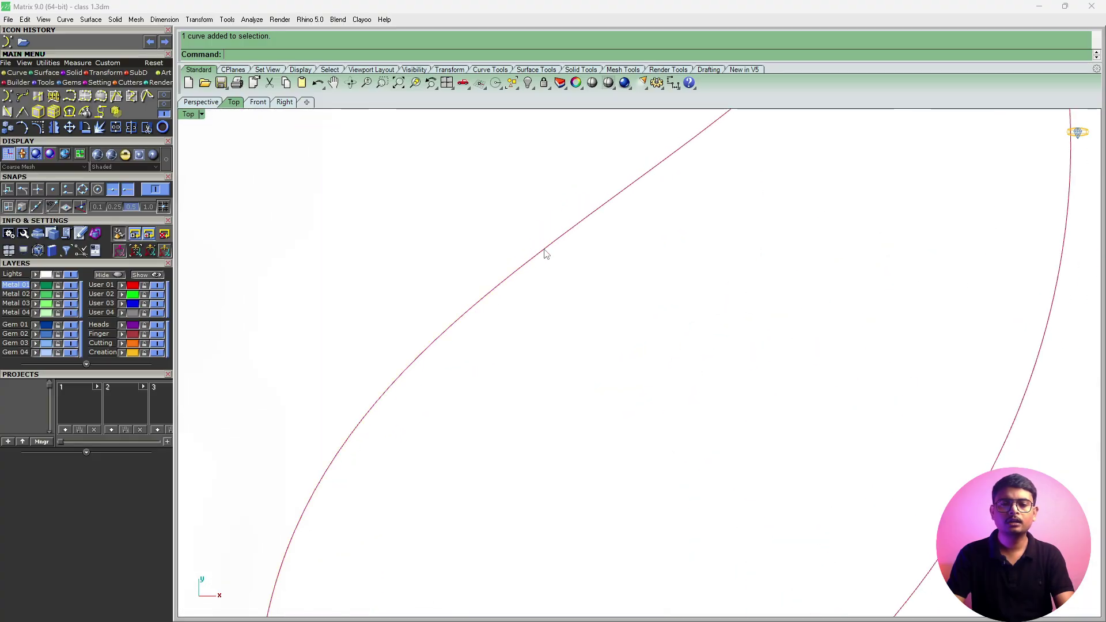
scroll(491, 301, down, 6)
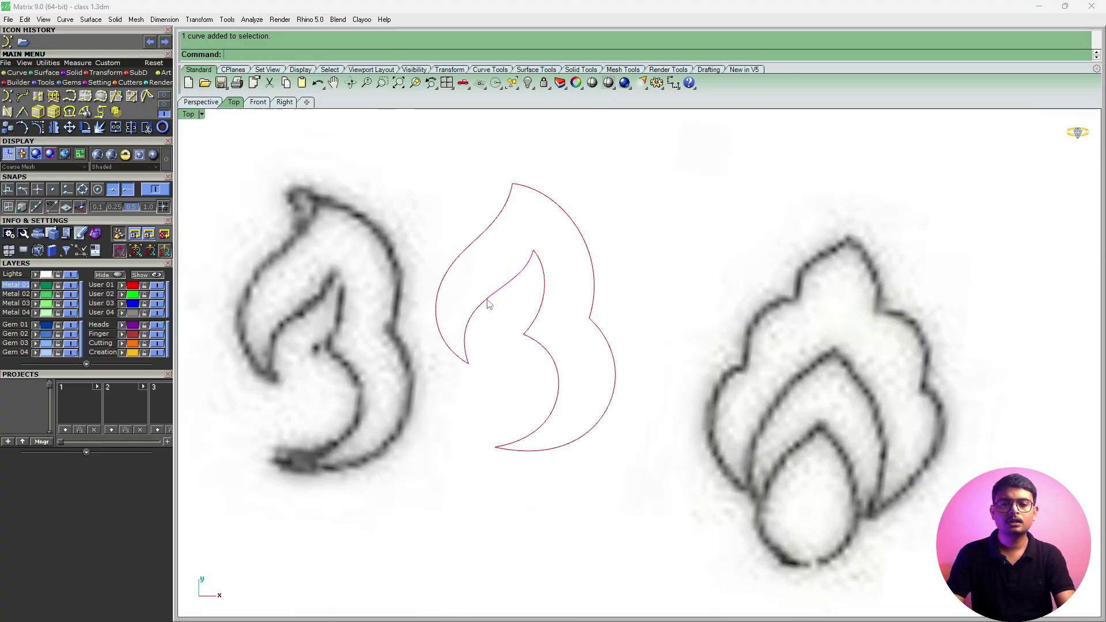
Select all segments of the traced flame and assign them to the Metal 02 layer.
drag(412, 161, 608, 431)
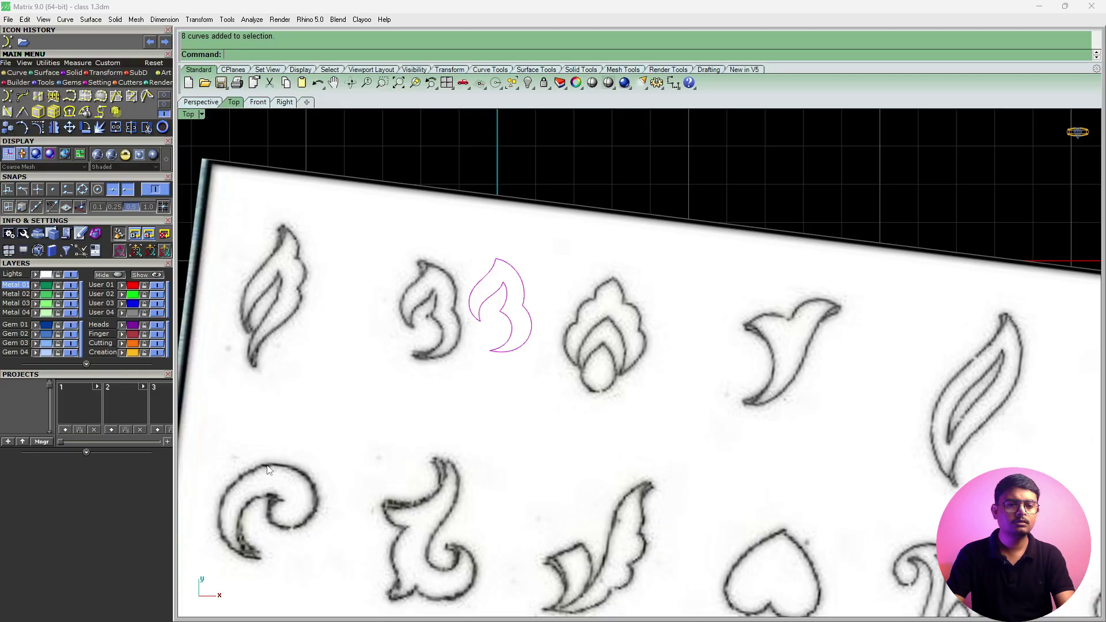
click(36, 294)
click(599, 297)
Examine how the exploded flame outline is divided by selecting its segments one by one and together.
scroll(493, 300, up, 10)
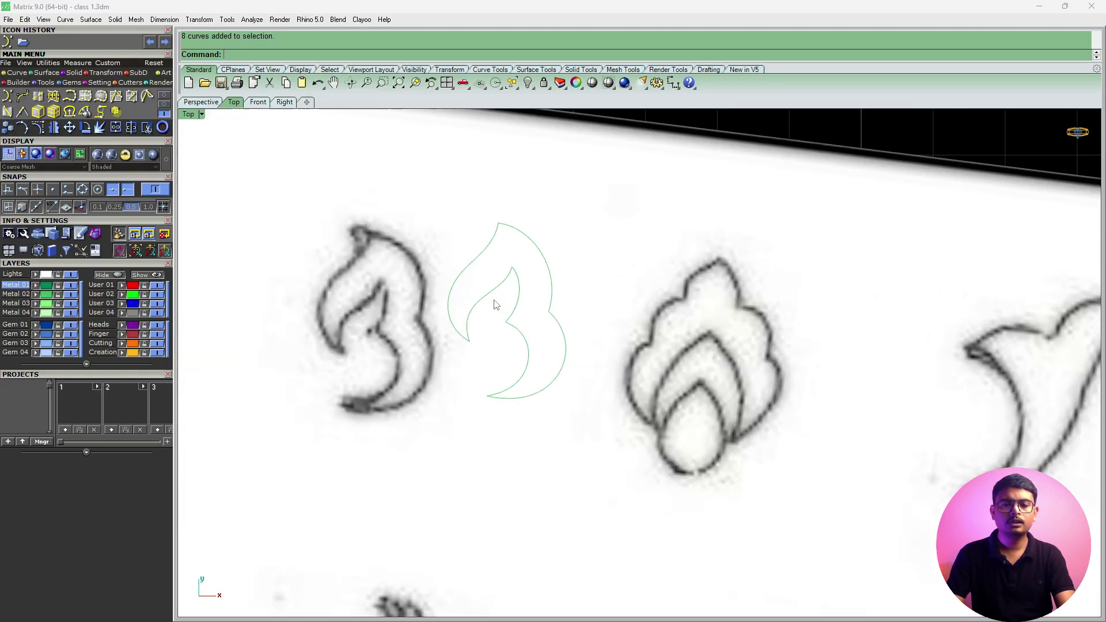
click(452, 354)
scroll(453, 346, up, 4)
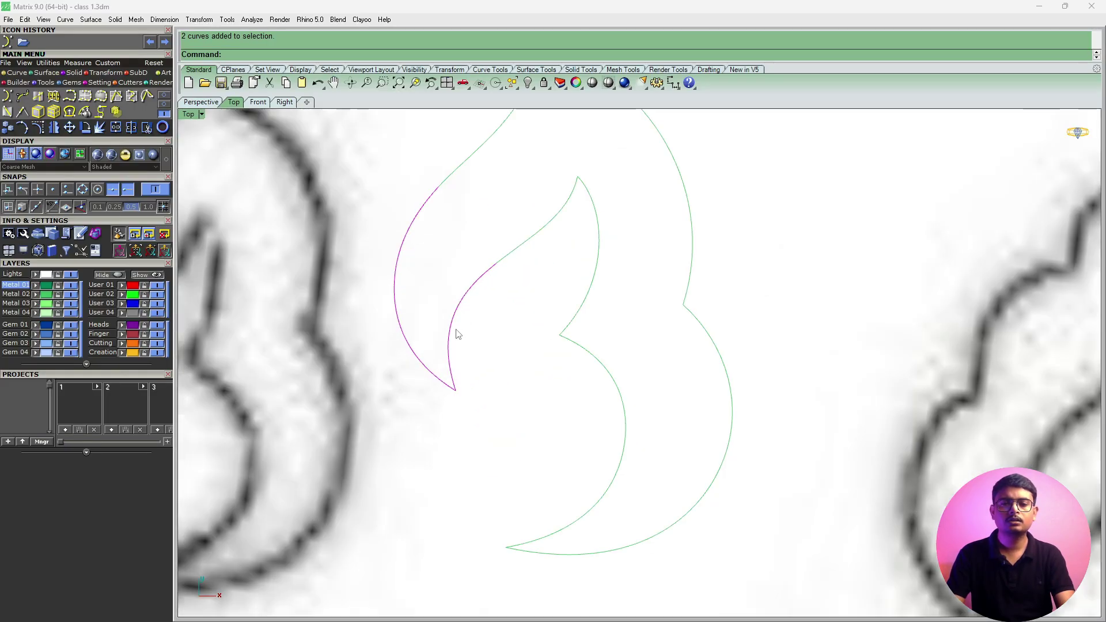
right_drag(523, 317, 476, 366)
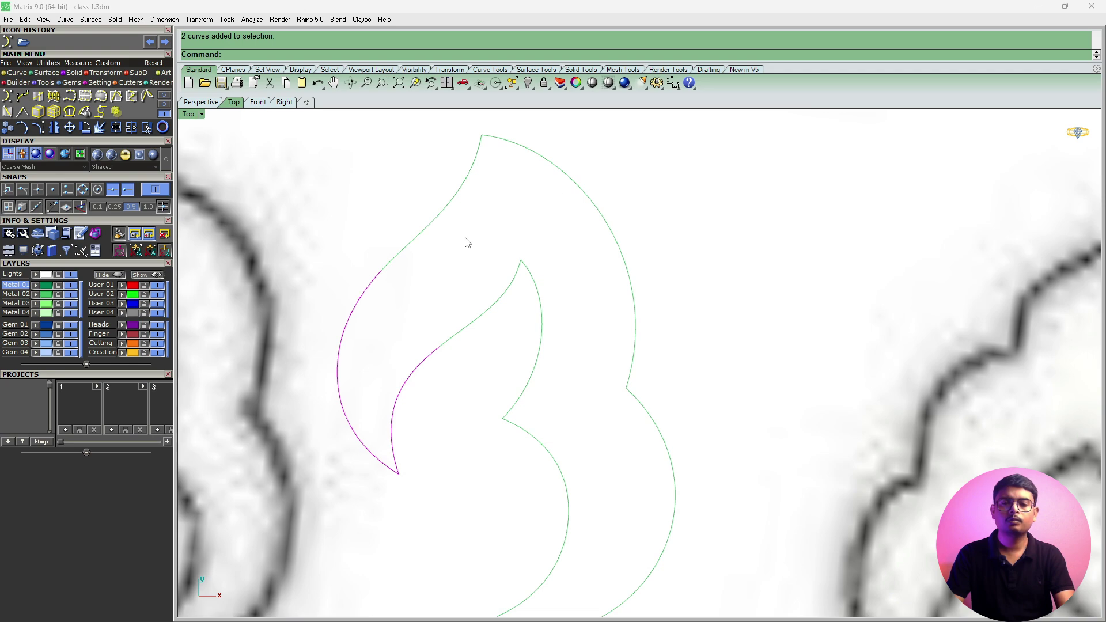
click(497, 320)
scroll(496, 321, down, 5)
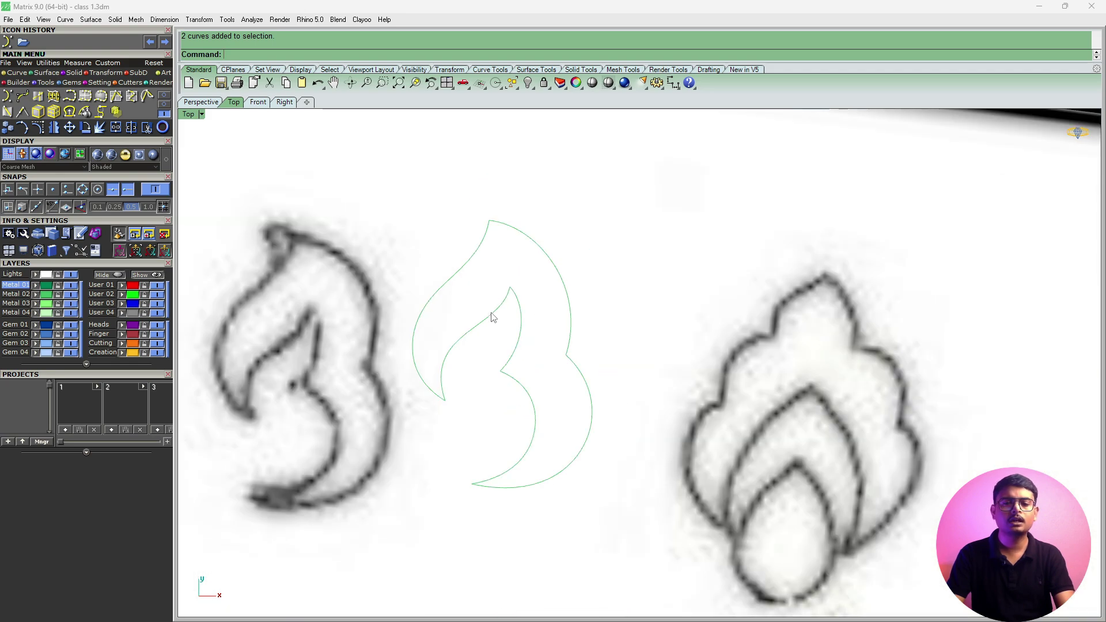
click(494, 315)
click(517, 325)
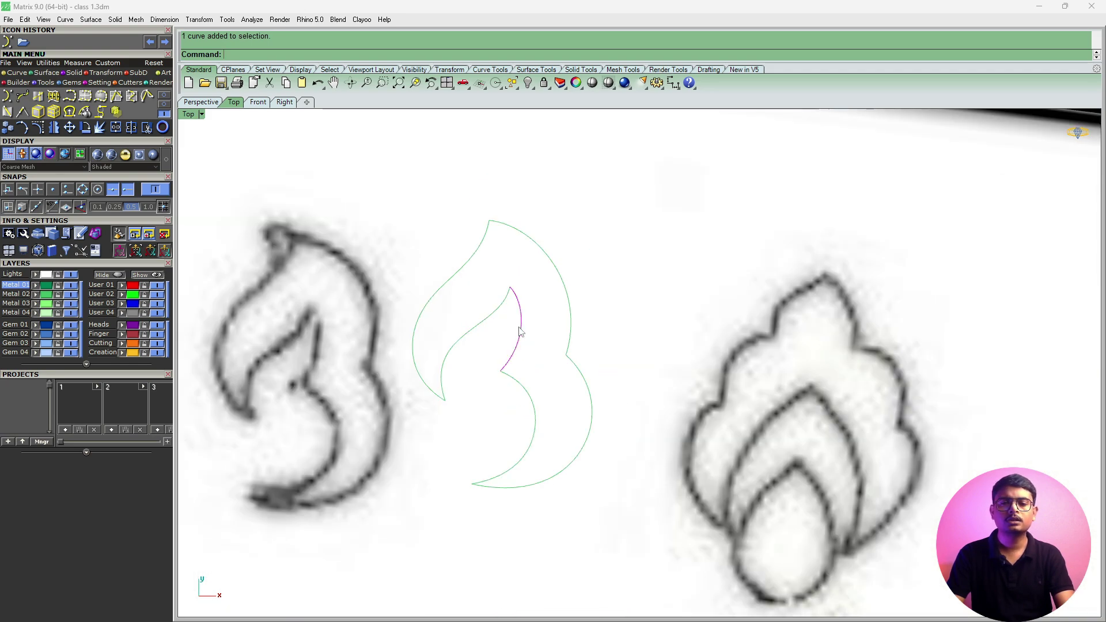
click(564, 286)
click(589, 405)
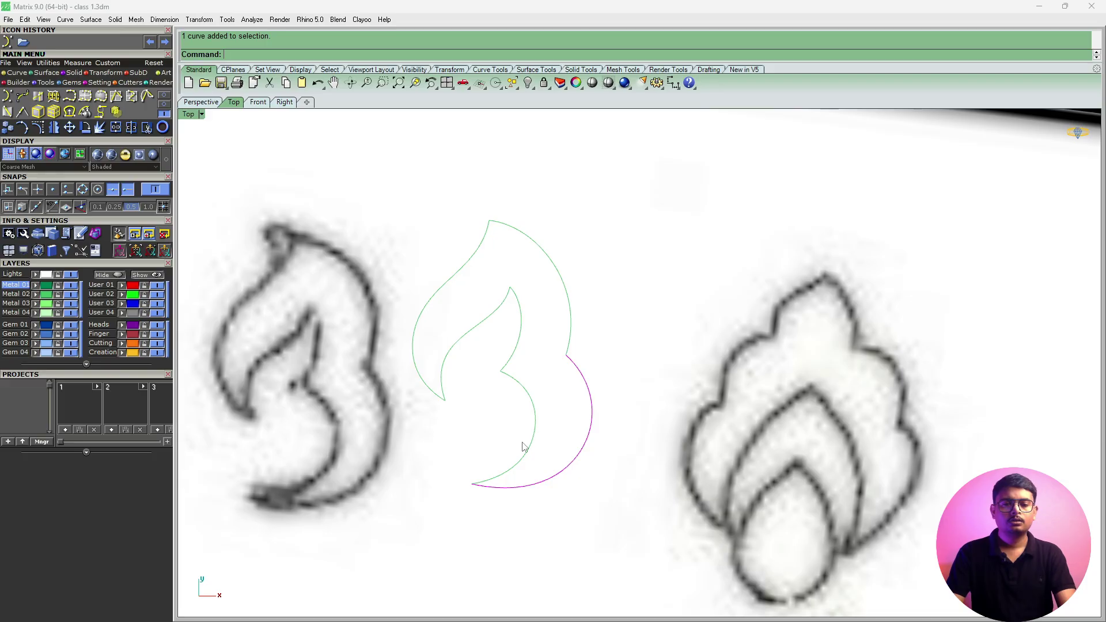
click(525, 444)
scroll(461, 375, down, 3)
mouse_move(405, 238)
mouse_down()
mouse_move(578, 426)
mouse_move(607, 491)
mouse_up()
Select the upper and lower pieces of the flame's inner S-shaped curve and join them.
scroll(484, 362, up, 5)
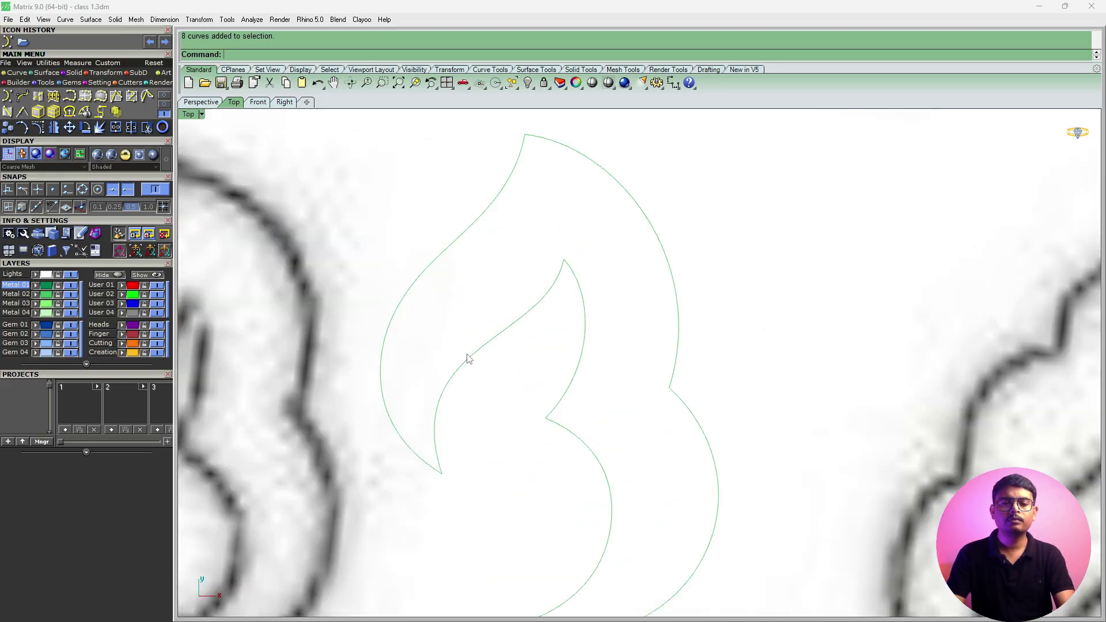
click(471, 365)
click(513, 329)
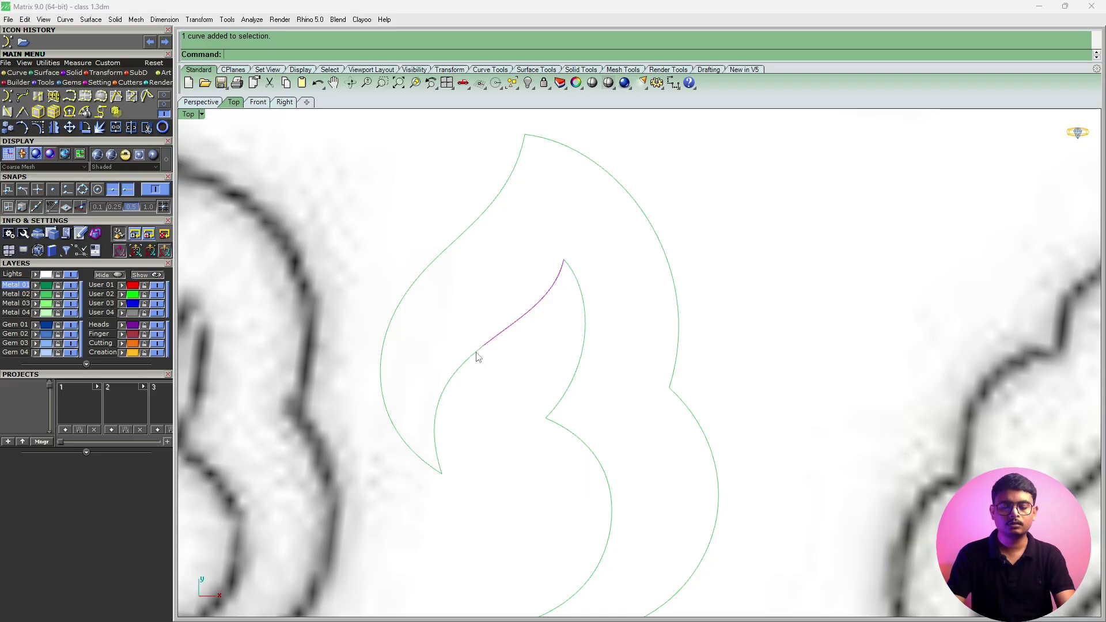
shift+click(479, 352)
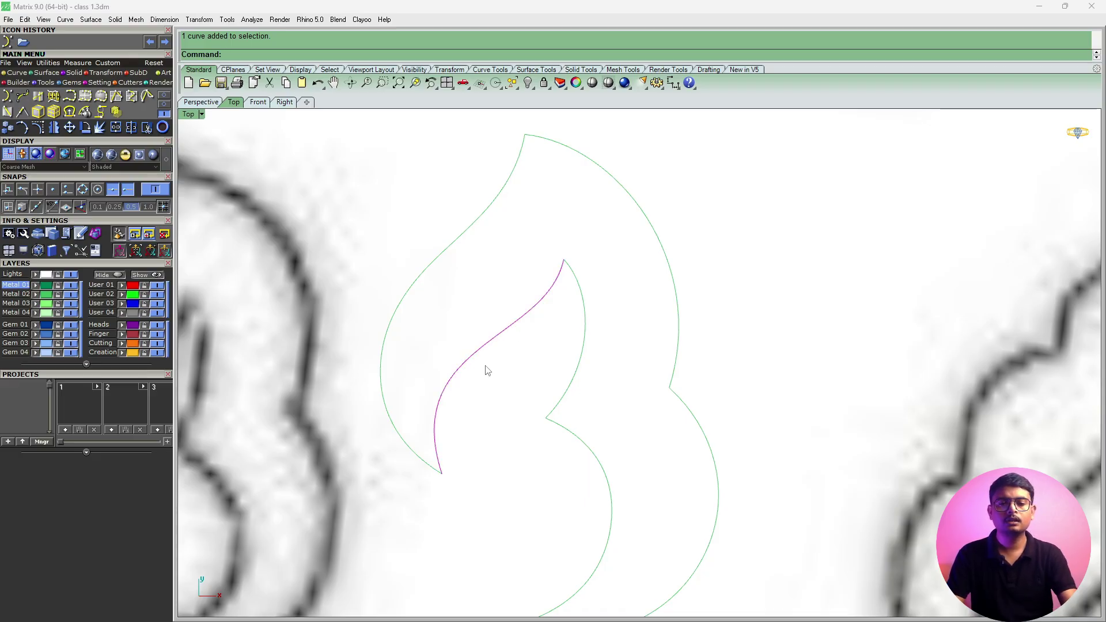
key(F10)
scroll(484, 363, up, 3)
mouse_move(465, 333)
mouse_down()
mouse_move(501, 367)
mouse_move(446, 327)
mouse_up()
key(Escape)
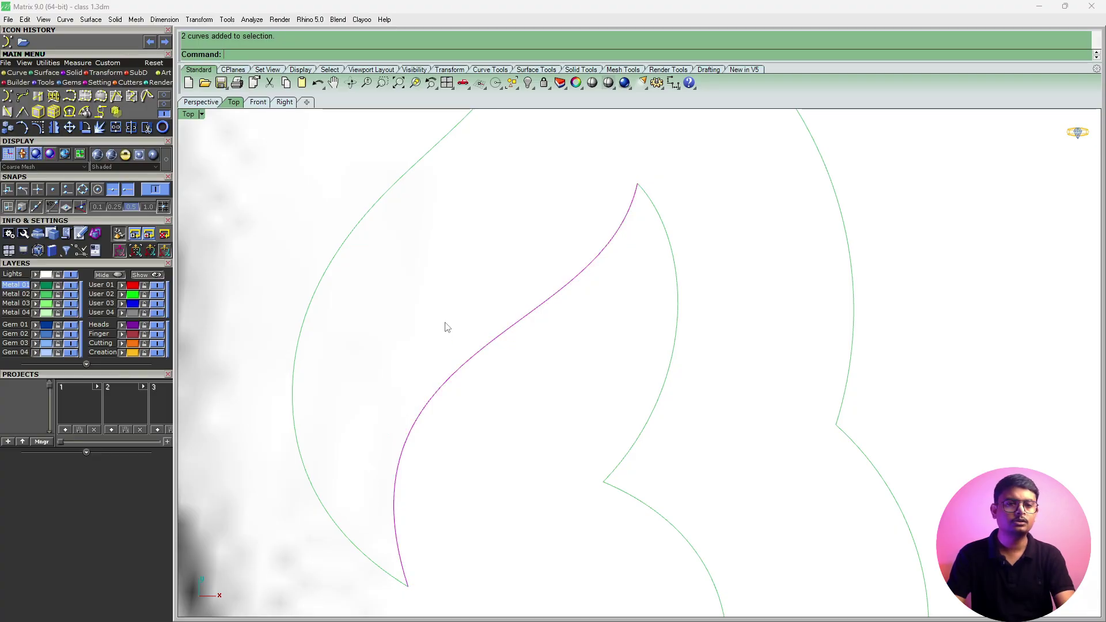
click(115, 130)
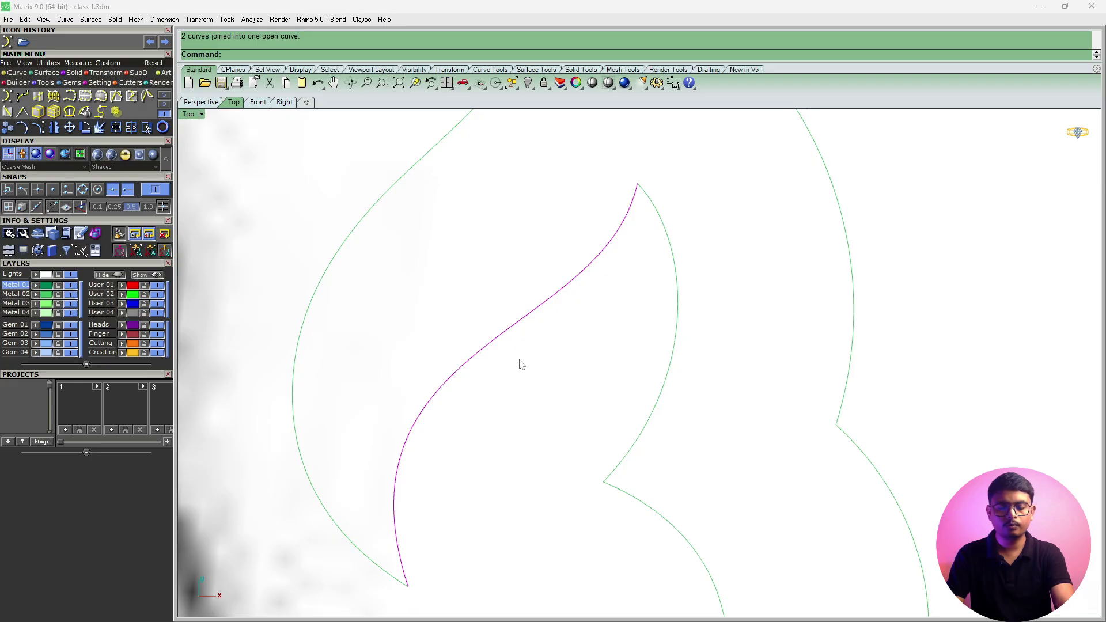
Show the joined inner S-curve's control points and delete those at the joint between its two pieces.
key(F10)
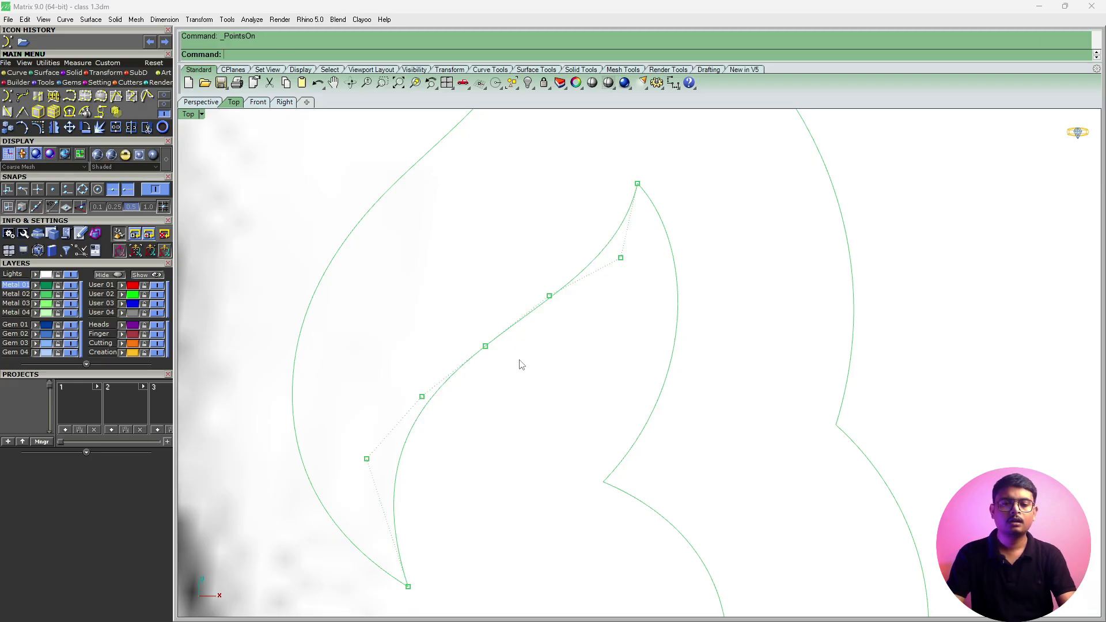
drag(443, 321, 506, 376)
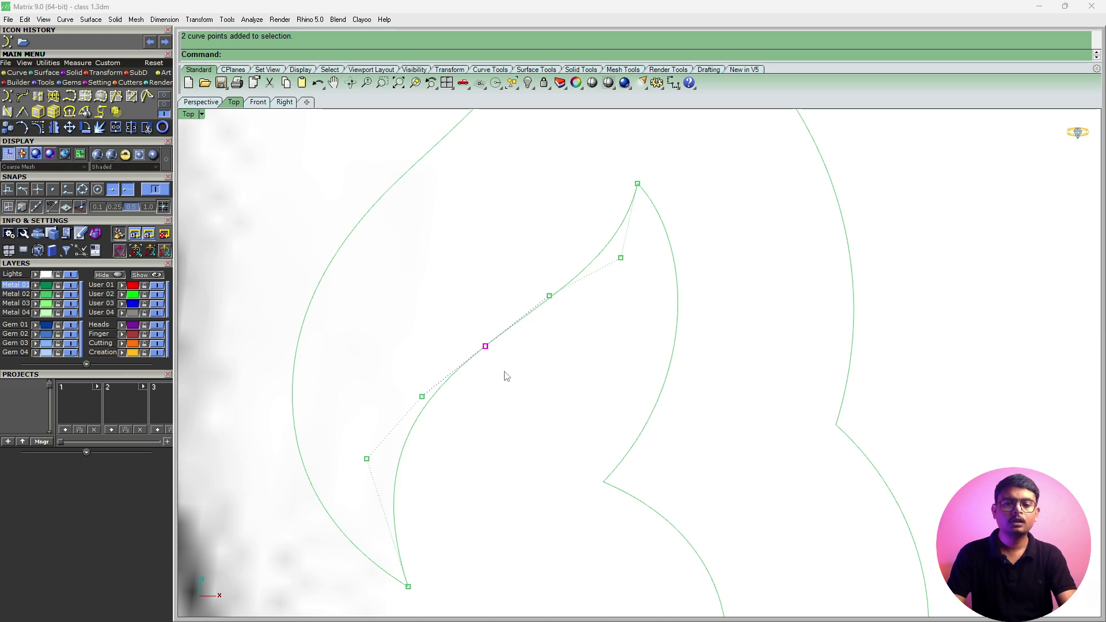
key(Delete)
key(Escape)
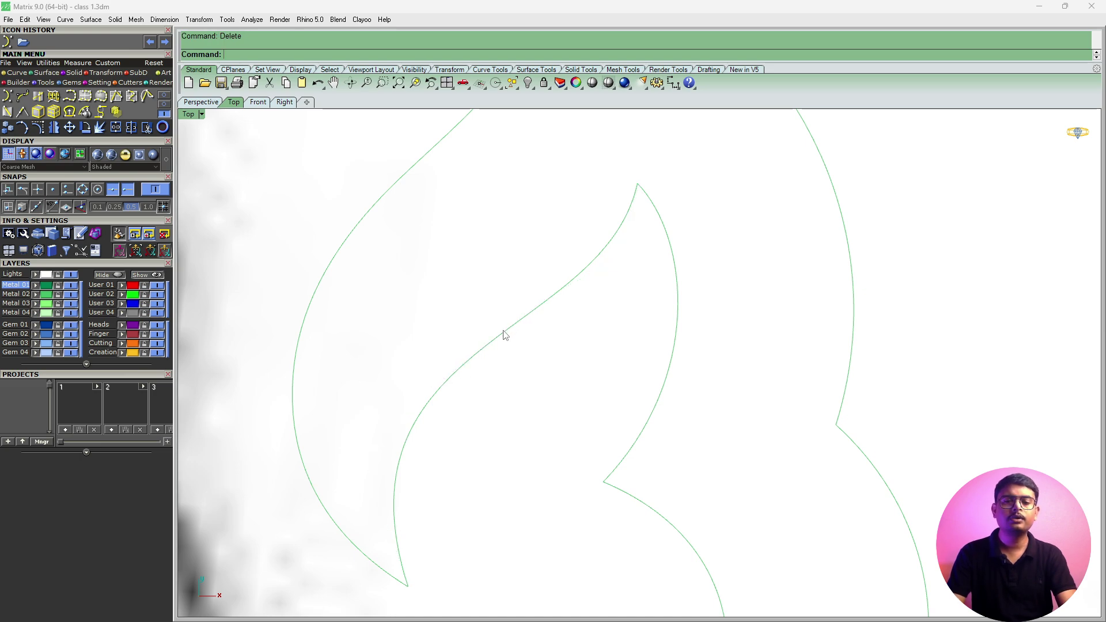
Try to explode the inner S-shaped curve and reselect it to check whether it is one piece.
click(504, 335)
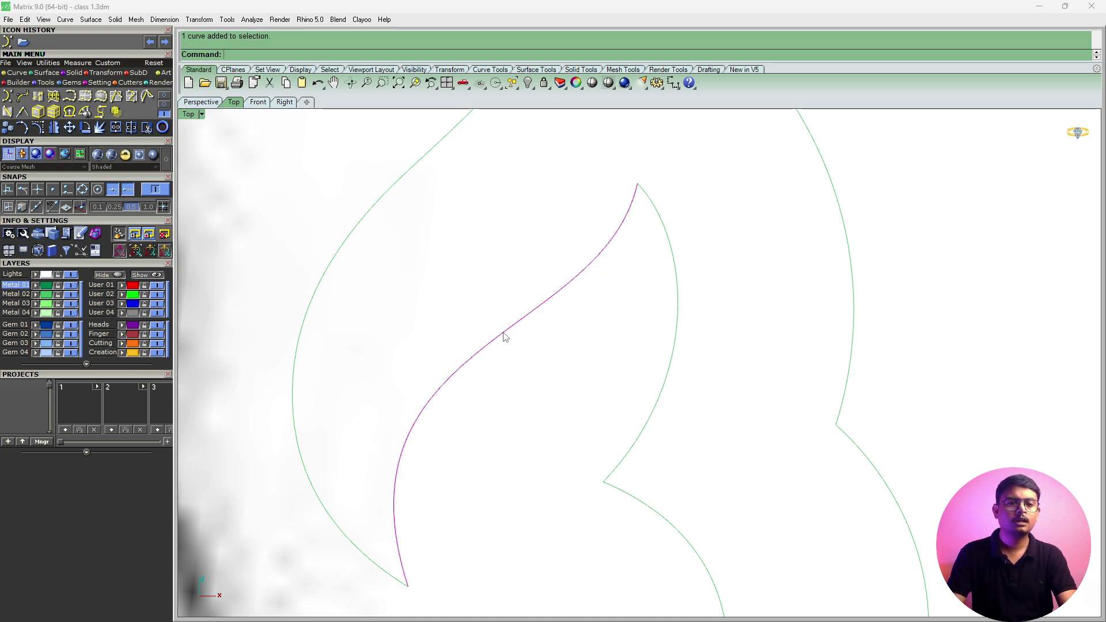
click(99, 129)
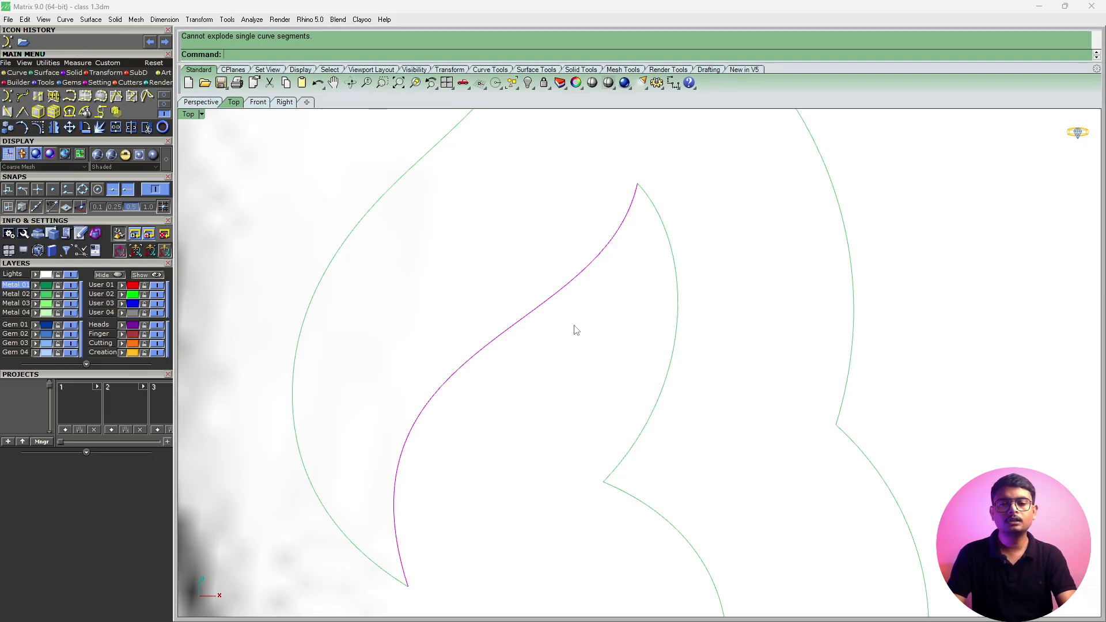
click(516, 329)
scroll(470, 403, down, 3)
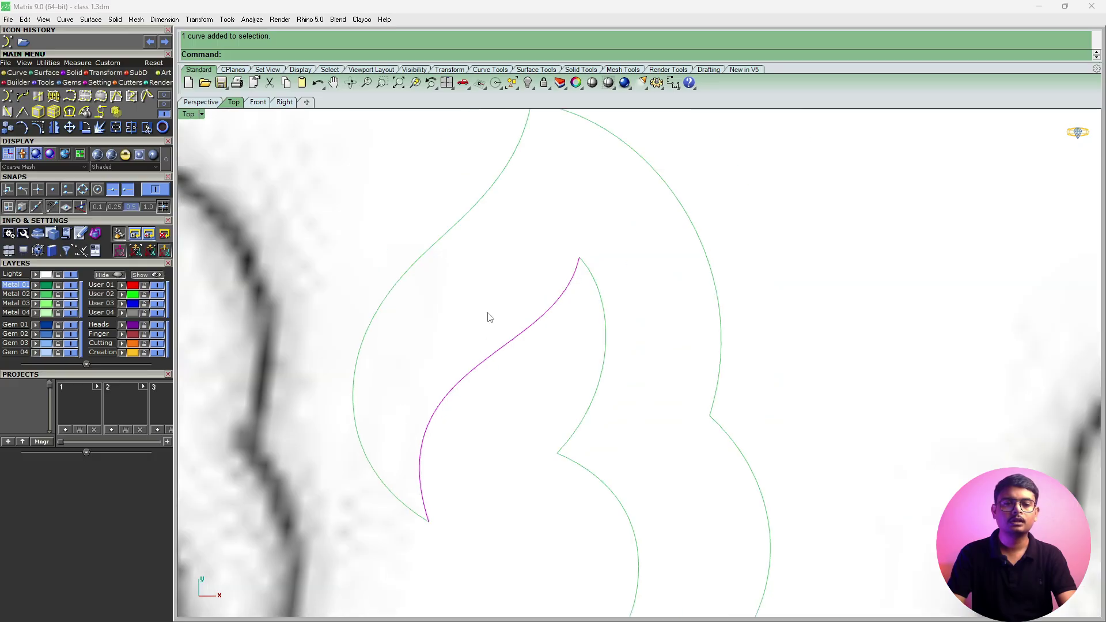
Select the lower and upper pieces of the flame's outer left S-shaped curve and join them.
click(410, 281)
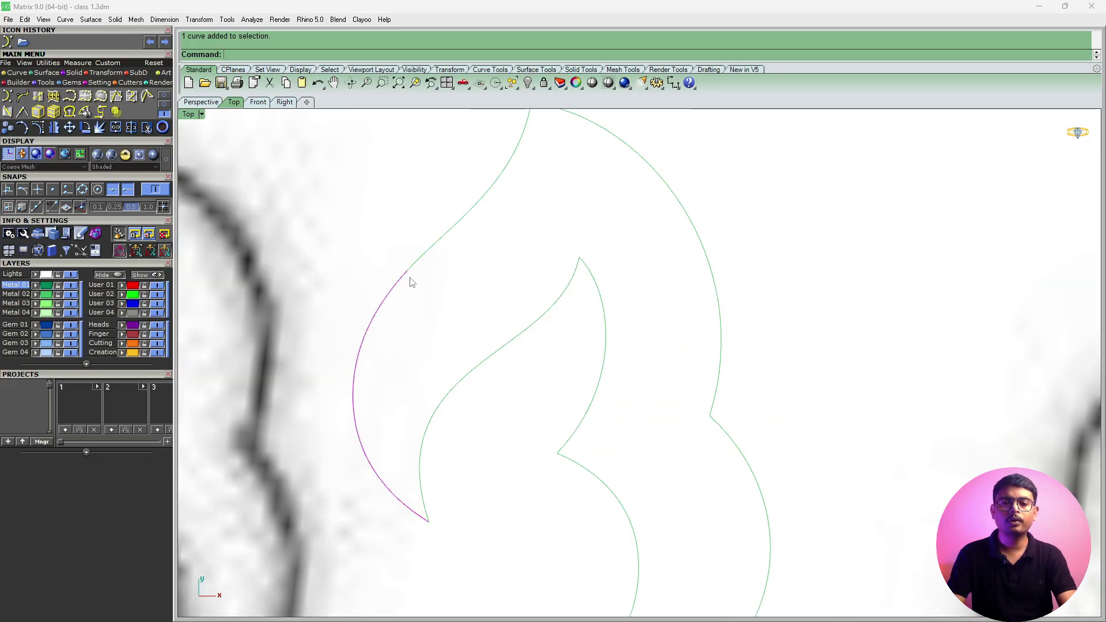
shift+click(439, 243)
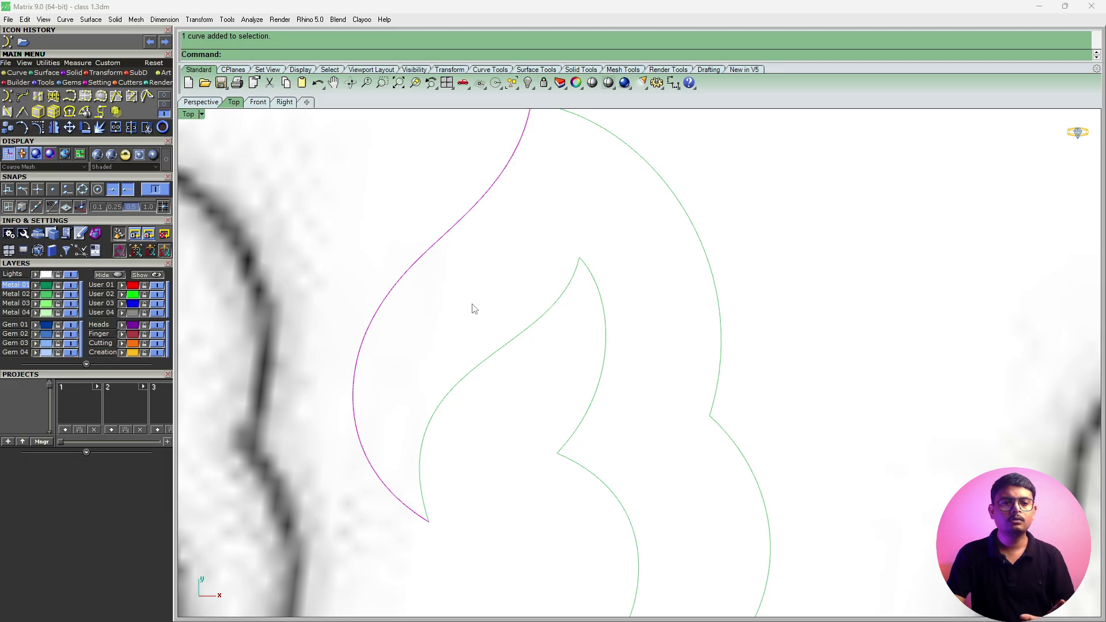
click(116, 127)
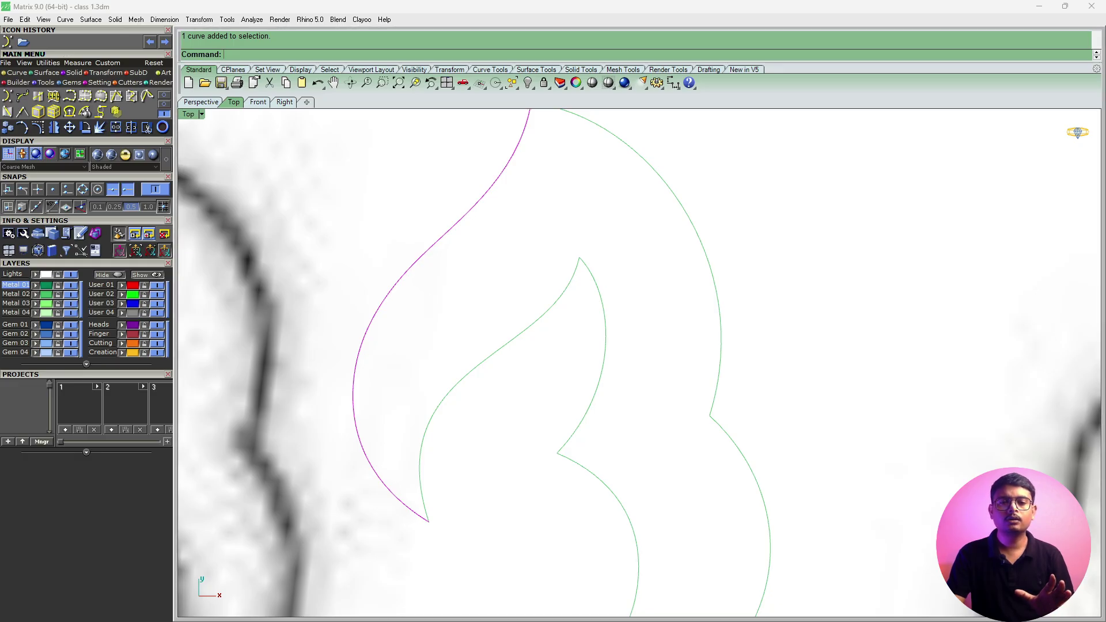
click(398, 282)
click(460, 286)
right_drag(451, 277, 472, 331)
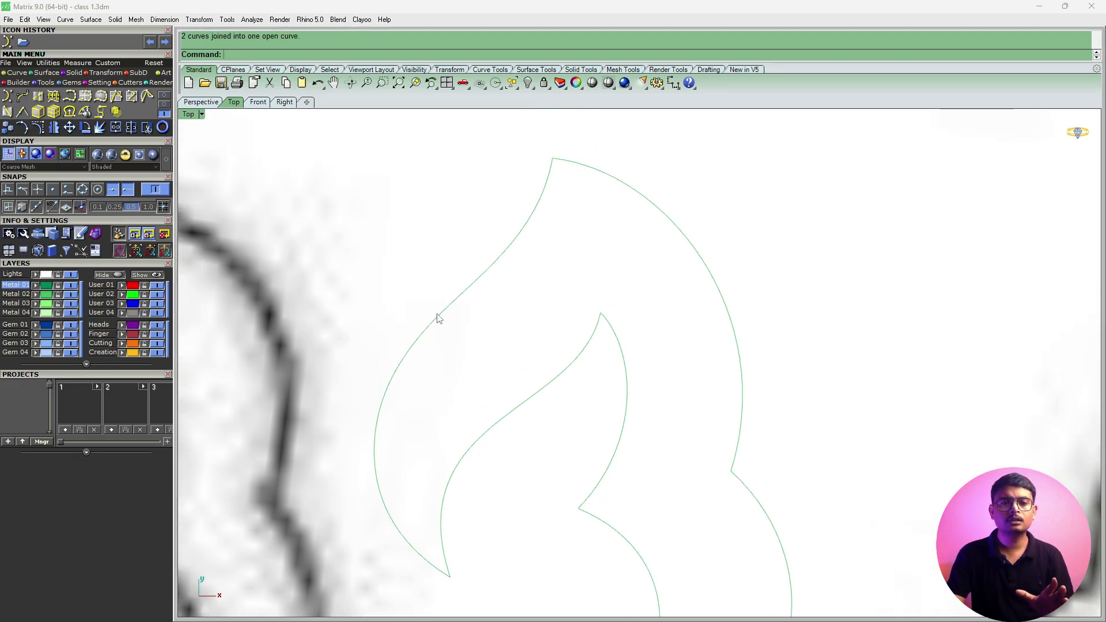
Explode the joined outer left S-curve and select its pieces individually to check the split.
click(437, 314)
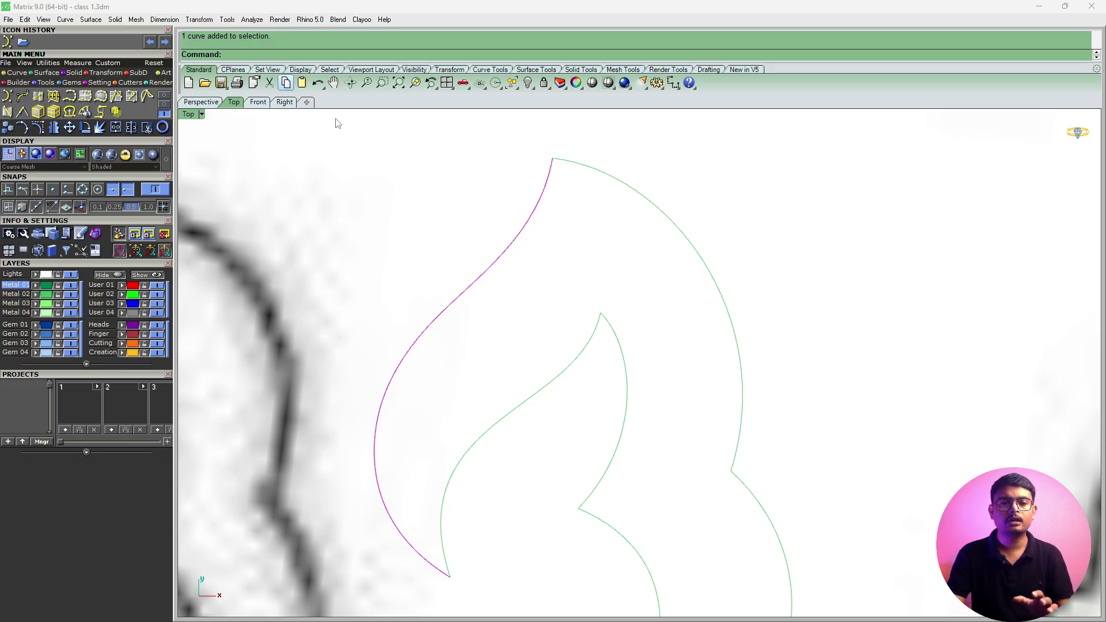
click(99, 128)
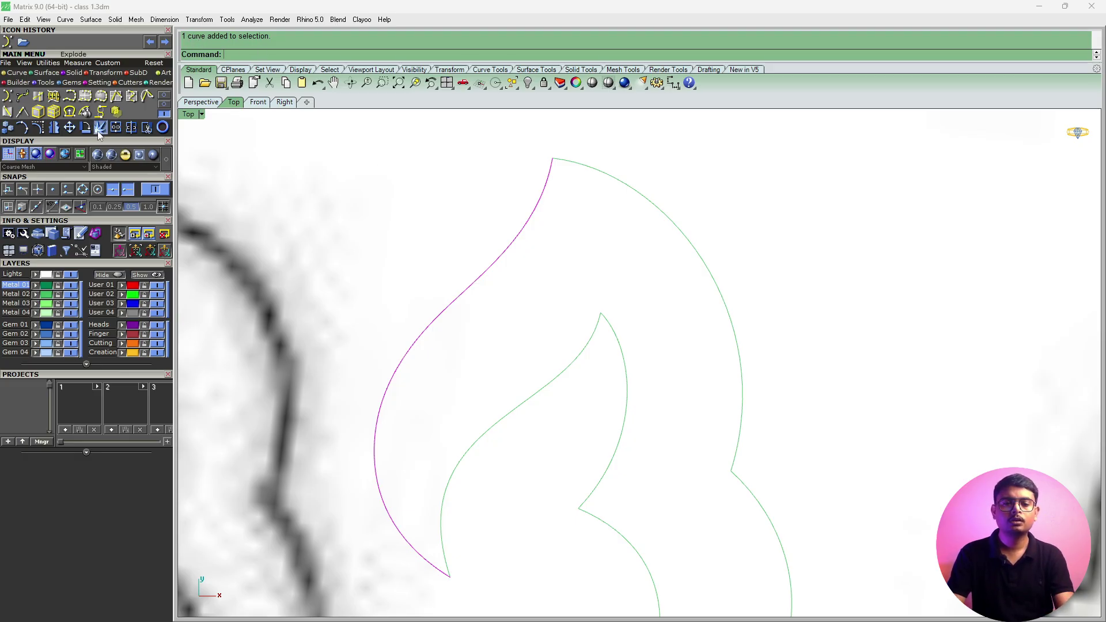
click(418, 338)
click(460, 295)
click(420, 348)
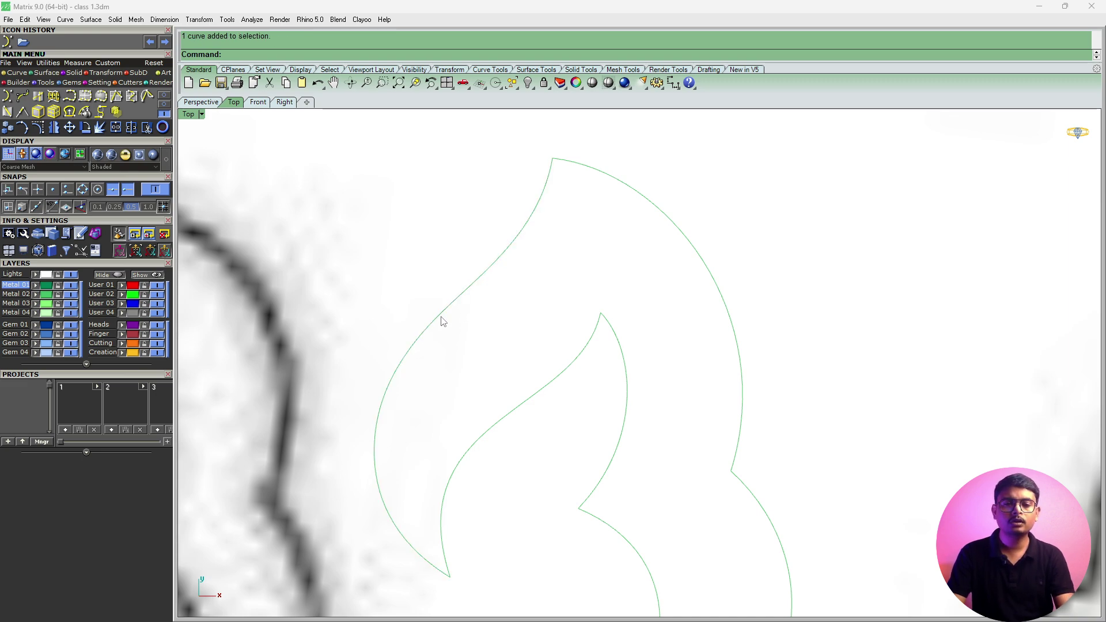
Show the control points of both outer left S-curve pieces and examine the points where they meet.
click(435, 323)
shift+click(446, 314)
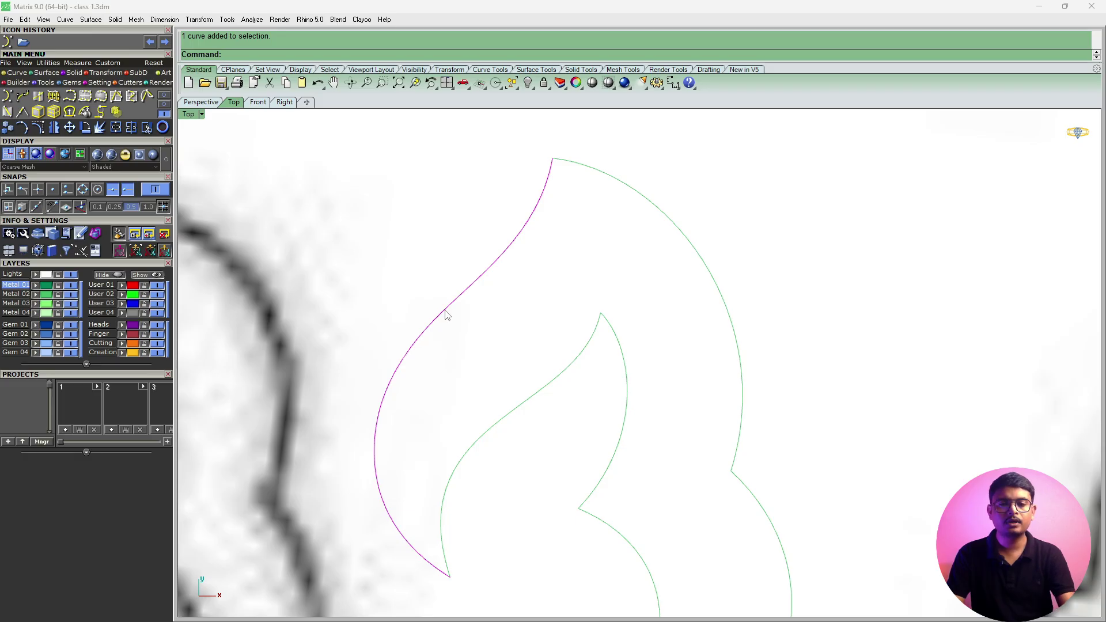
key(F10)
scroll(427, 325, up, 10)
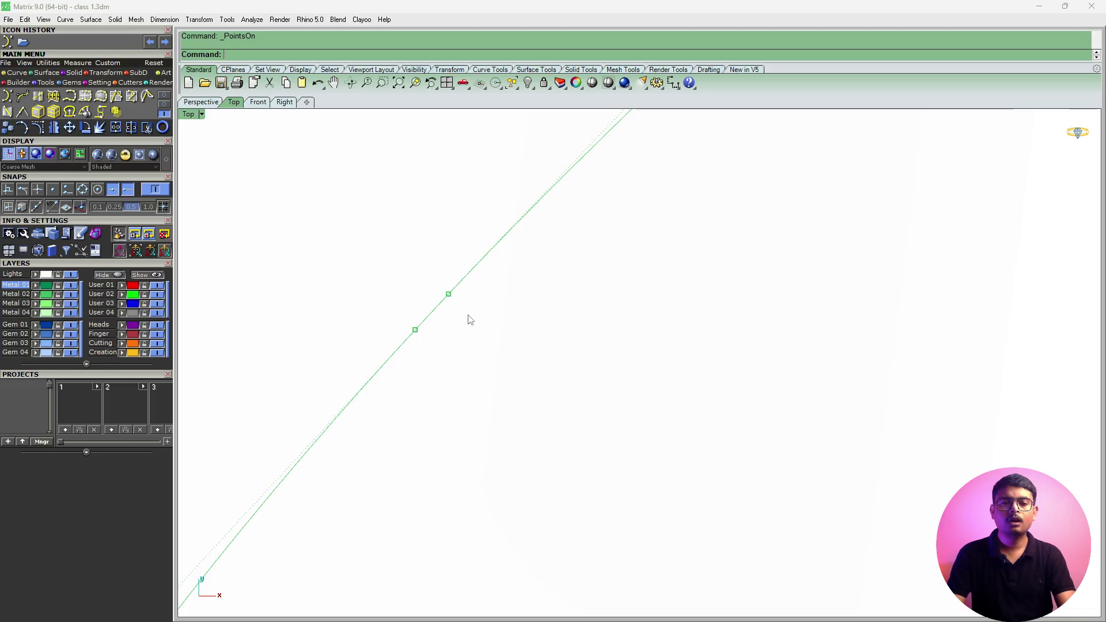
scroll(439, 345, down, 4)
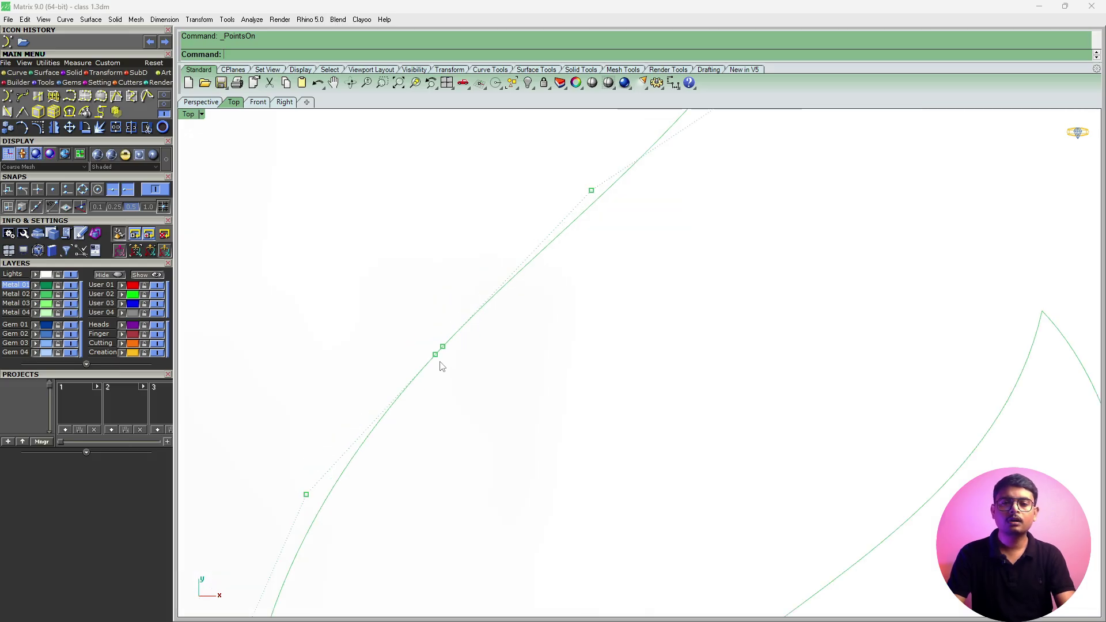
scroll(437, 354, down, 5)
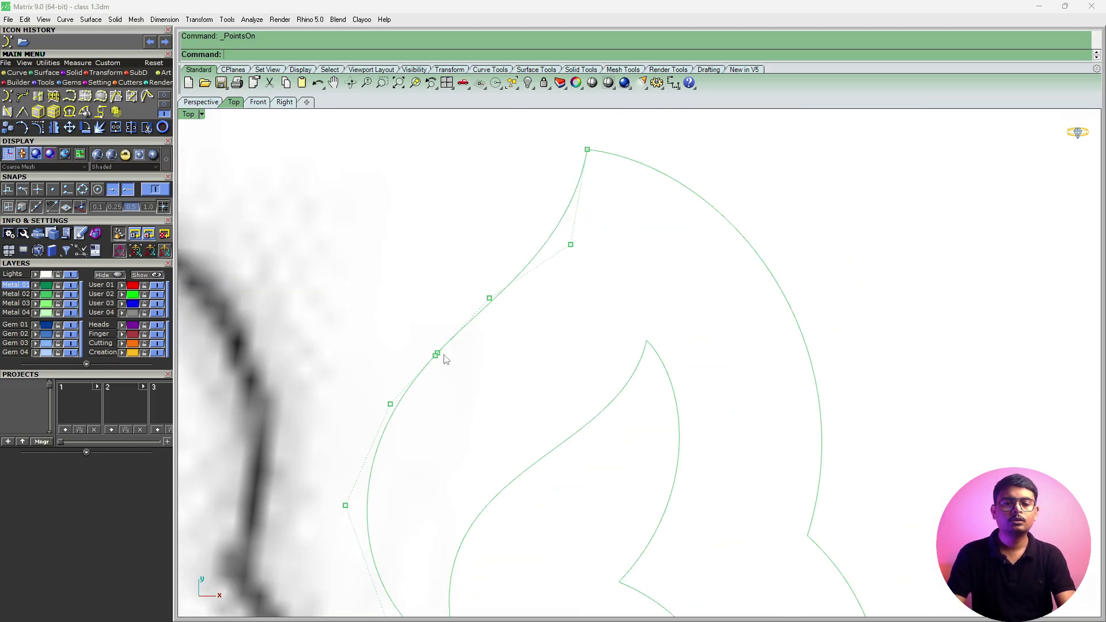
Hide the control points, then join the two pieces of the flame's outer left S-curve.
click(449, 346)
click(425, 369)
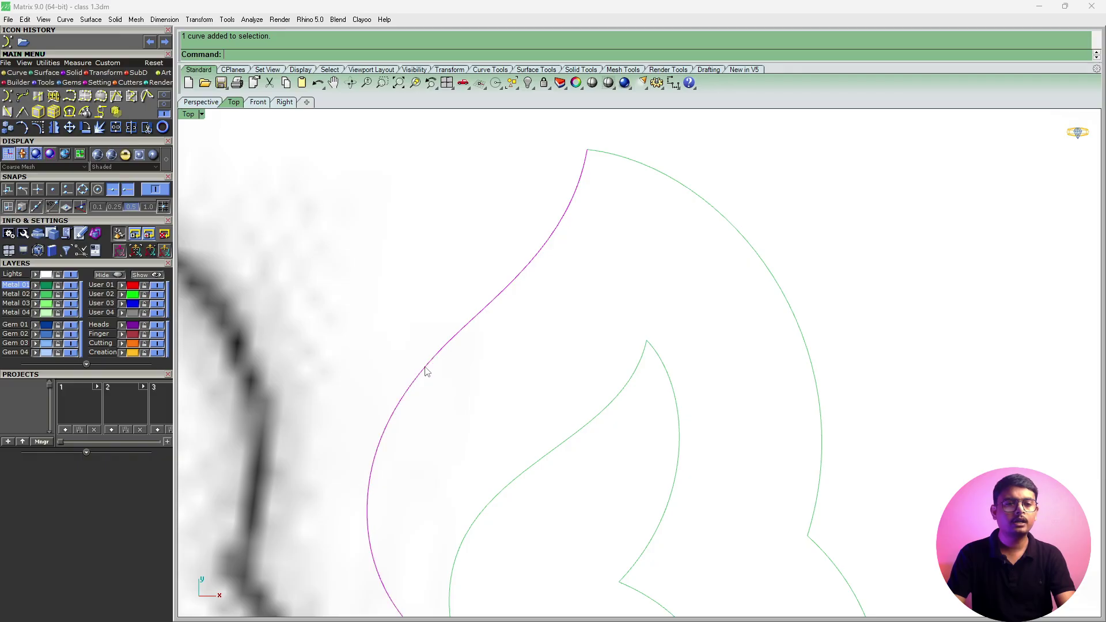
click(115, 127)
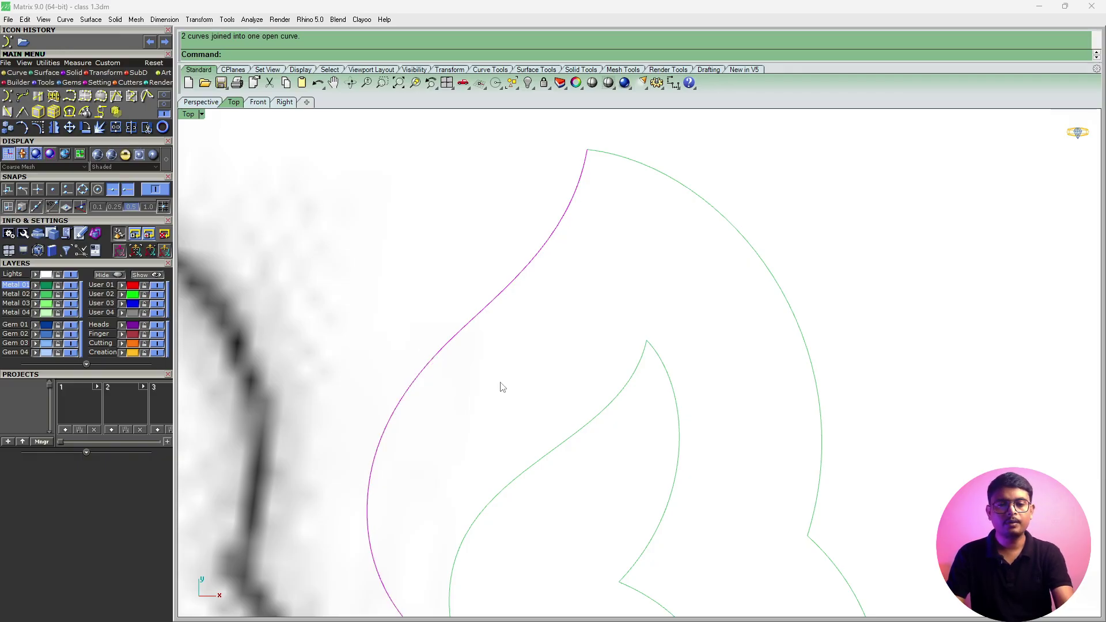
Show the joined outer S-curve's control points, delete the two at the joint, and hide the points again.
key(F10)
scroll(398, 357, up, 4)
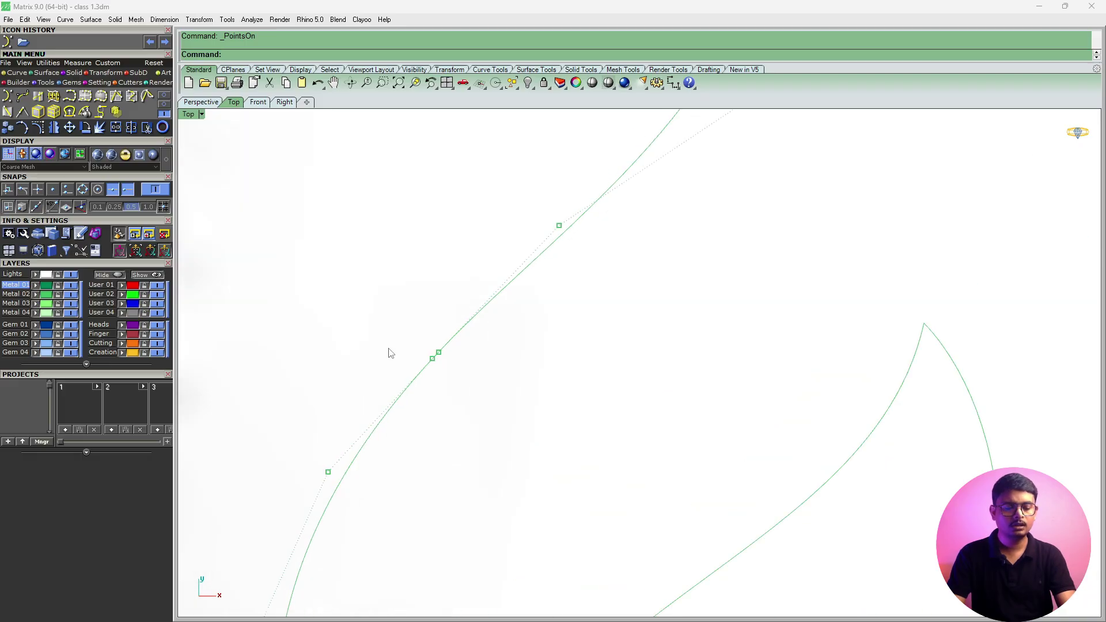
drag(392, 342, 453, 388)
key(Delete)
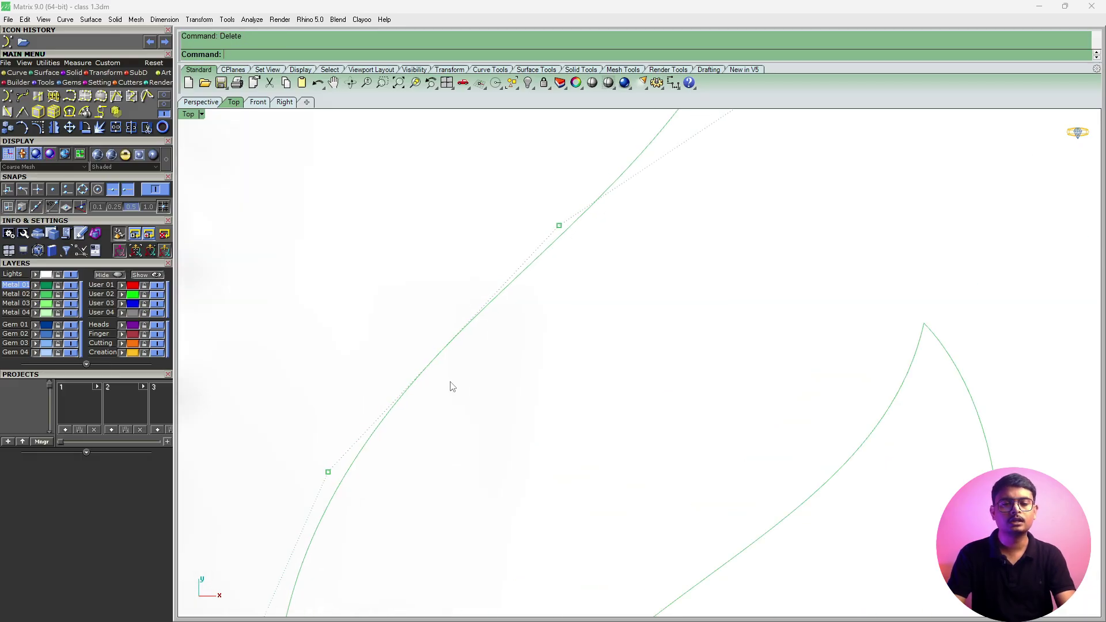
scroll(452, 386, down, 5)
key(F11)
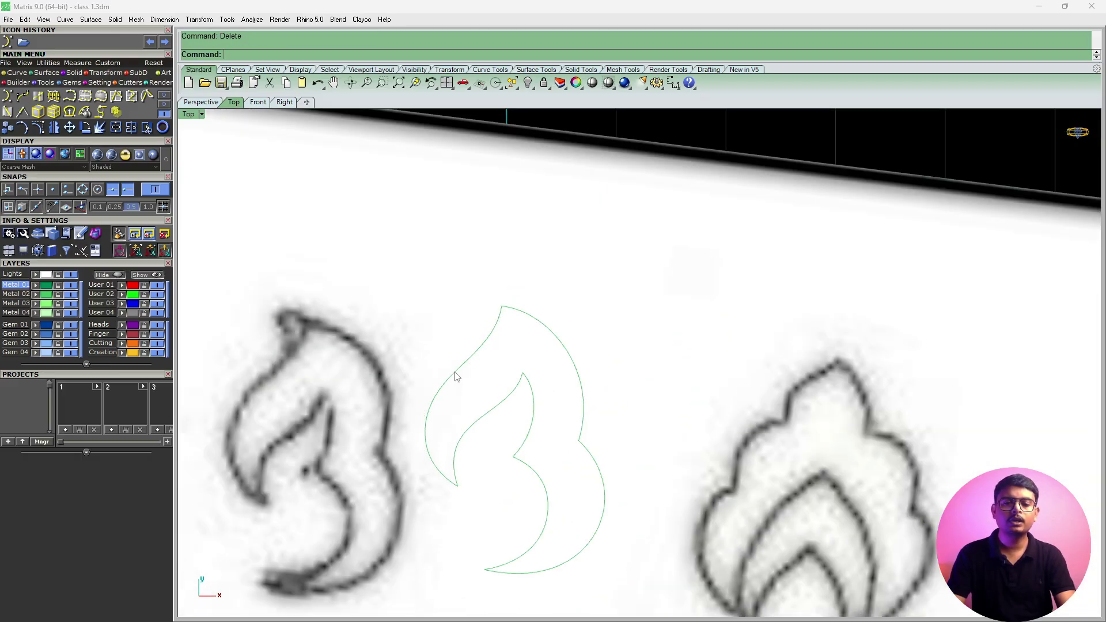
Try to explode the outer left S-curve to check whether it is a single segment.
click(482, 365)
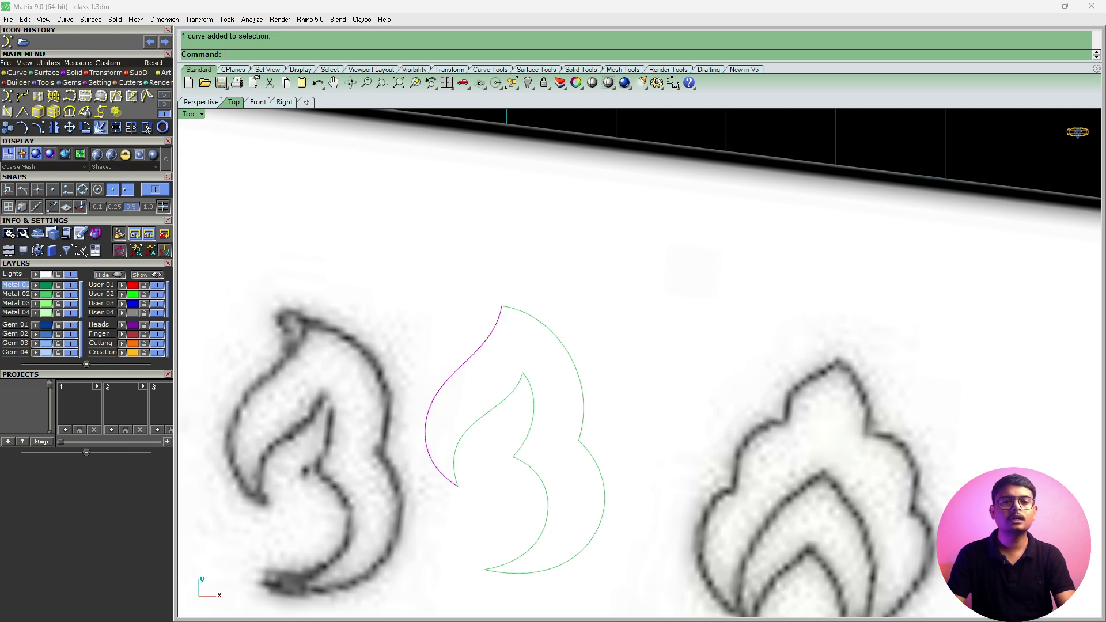
click(101, 127)
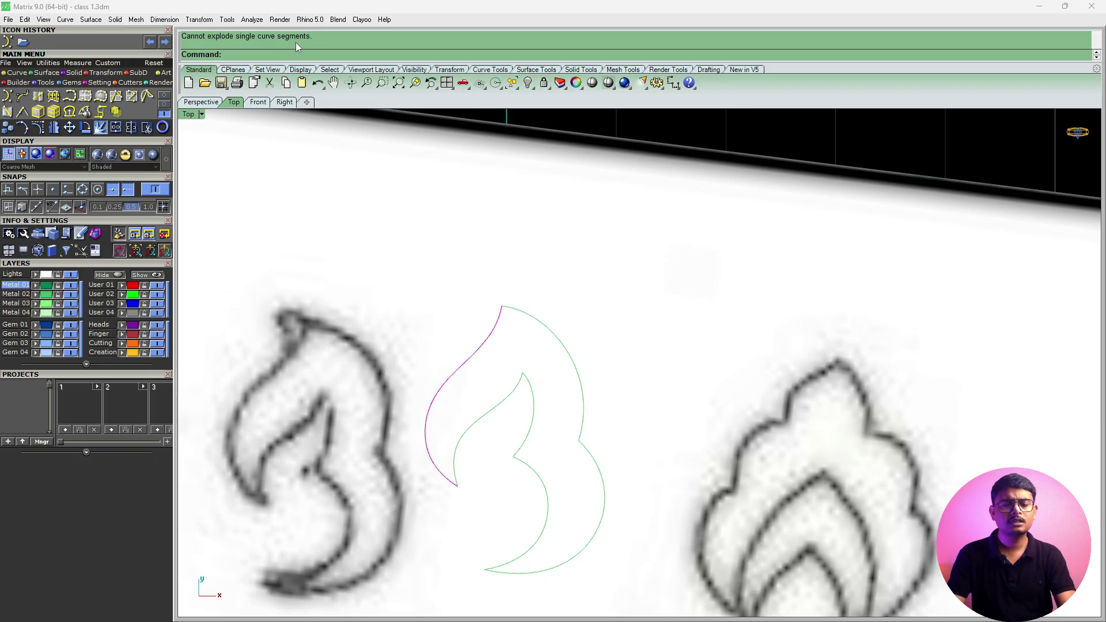
click(550, 375)
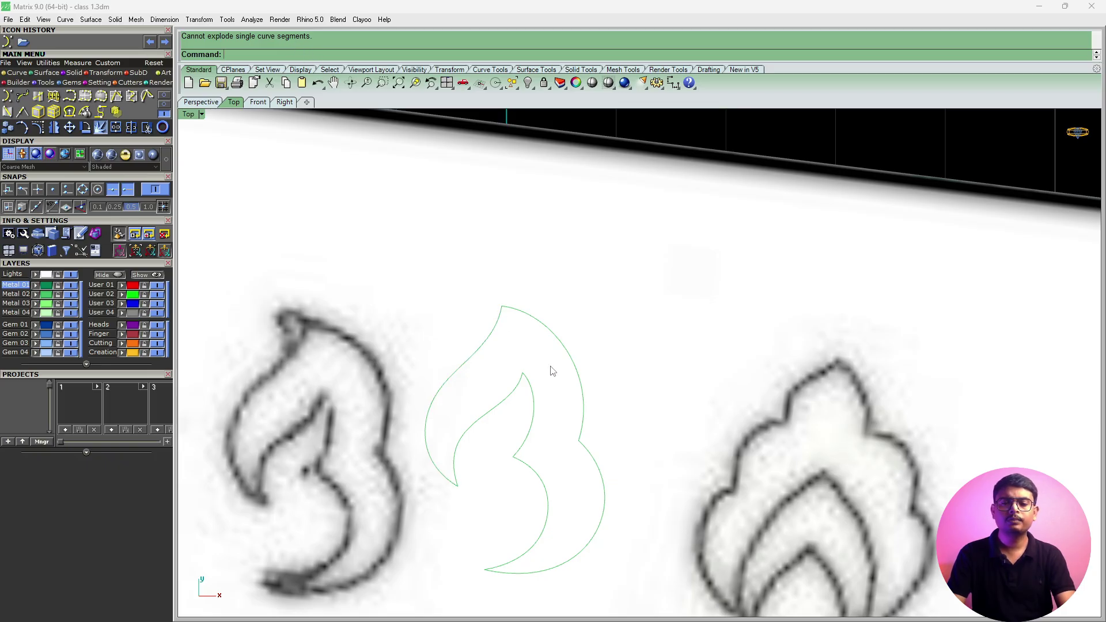
Hide the traced flame outline by turning off the Metal 02 layer.
scroll(506, 323, down, 5)
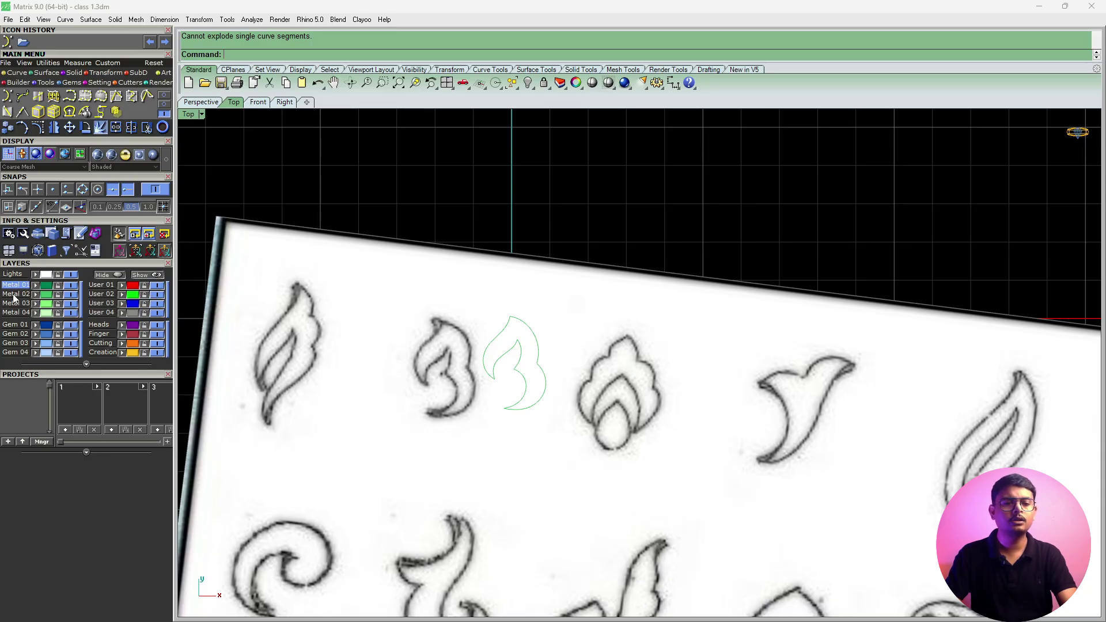
click(70, 295)
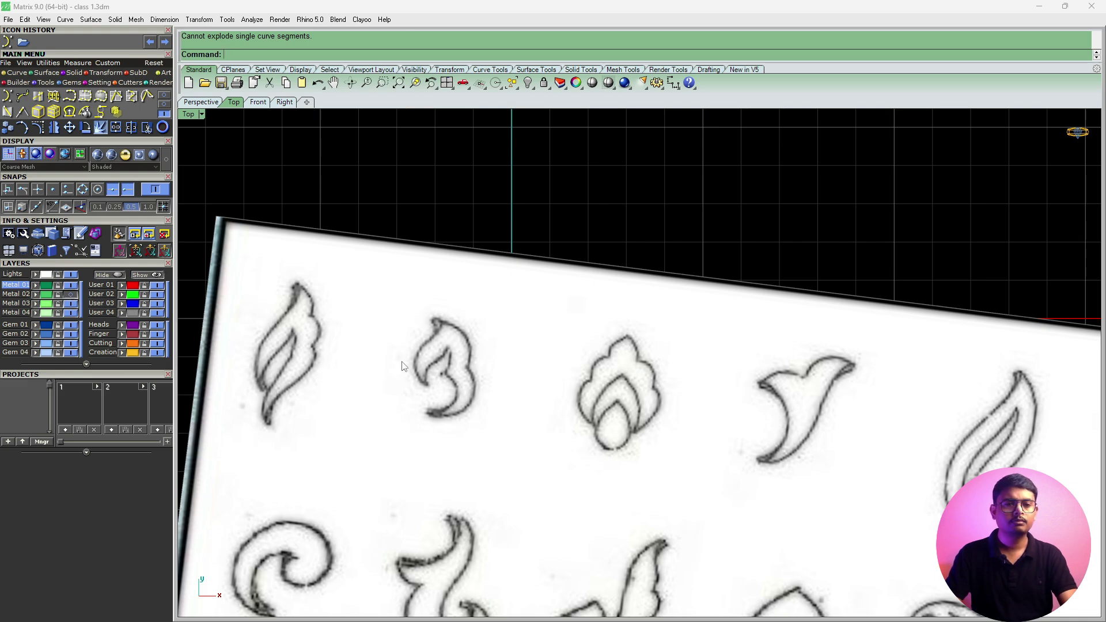
scroll(403, 367, down, 6)
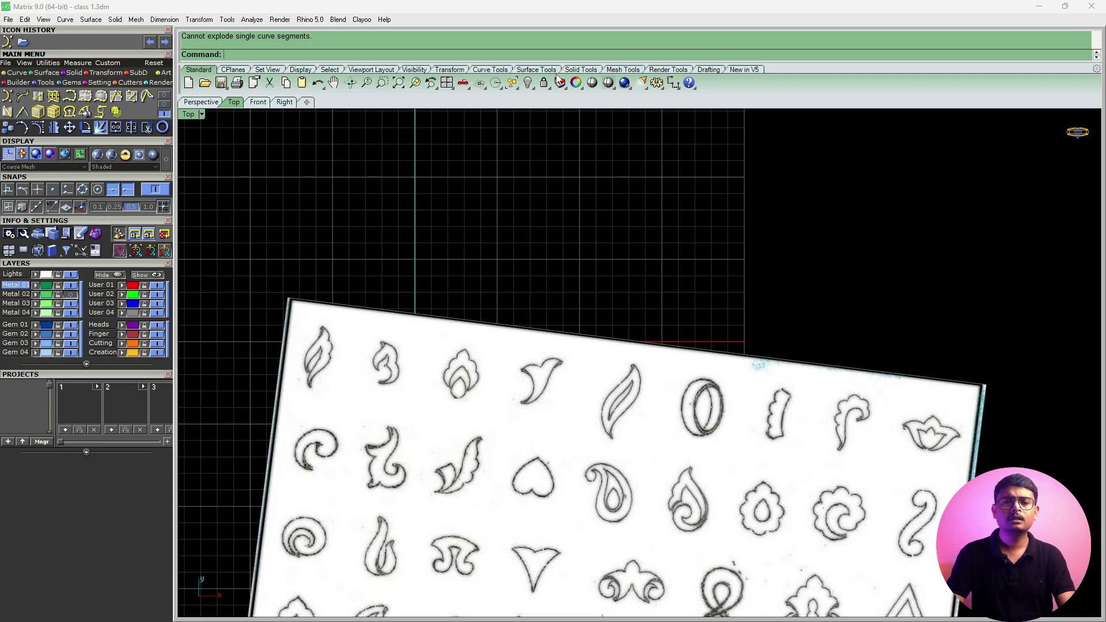
Unlock the reference image surface and select it.
click(543, 83)
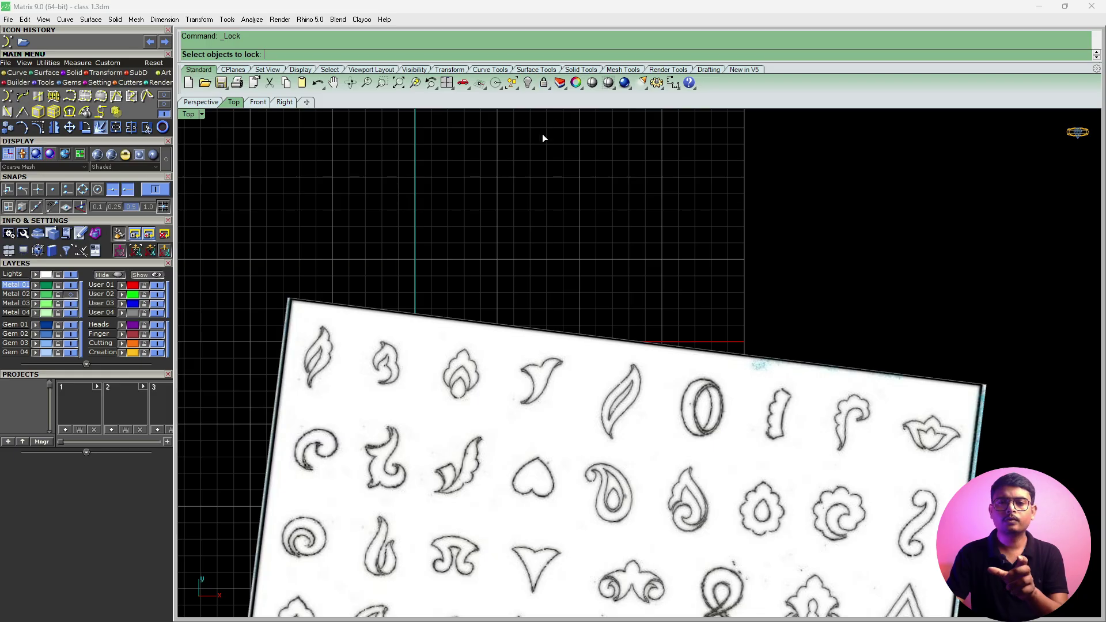
right_click(541, 86)
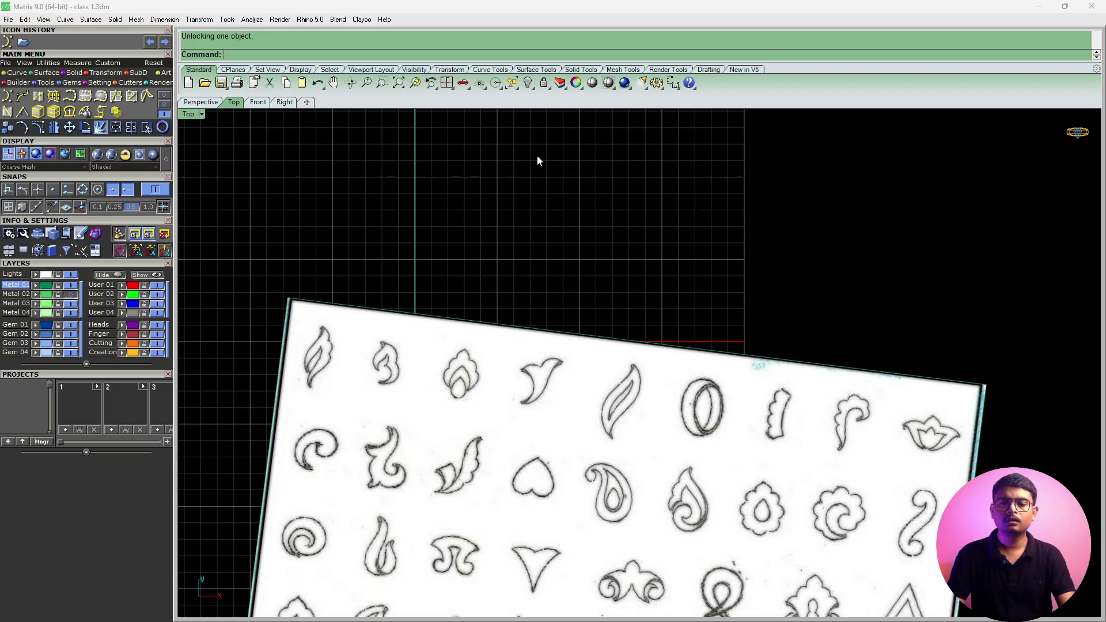
click(517, 431)
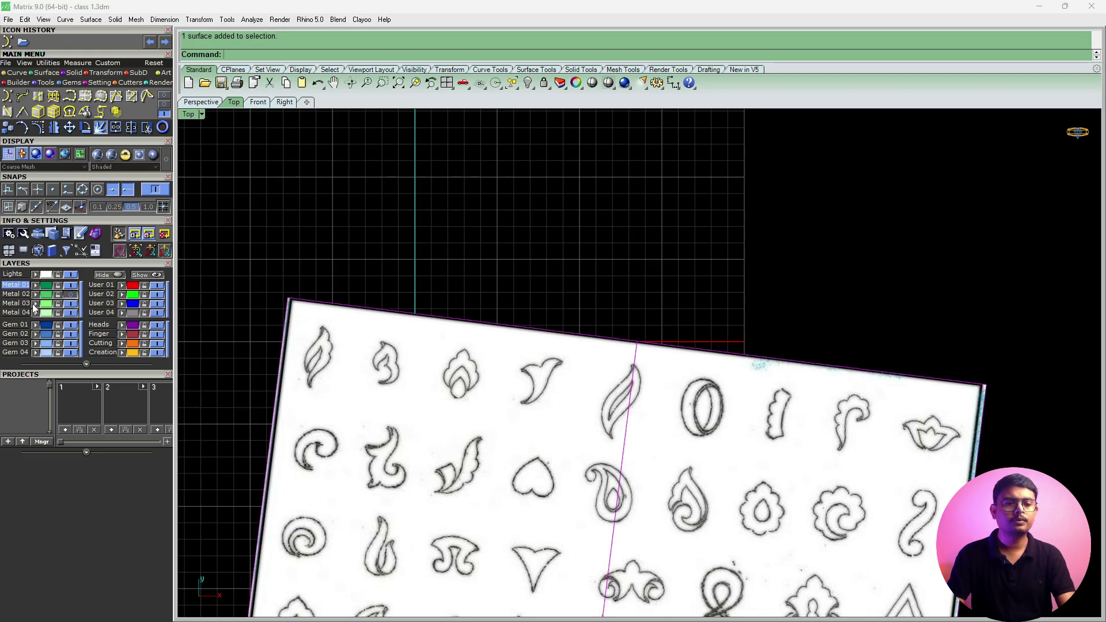
Hide the reference image by turning off the Metal 03 layer, and expand the layer list to show further User layers.
click(71, 303)
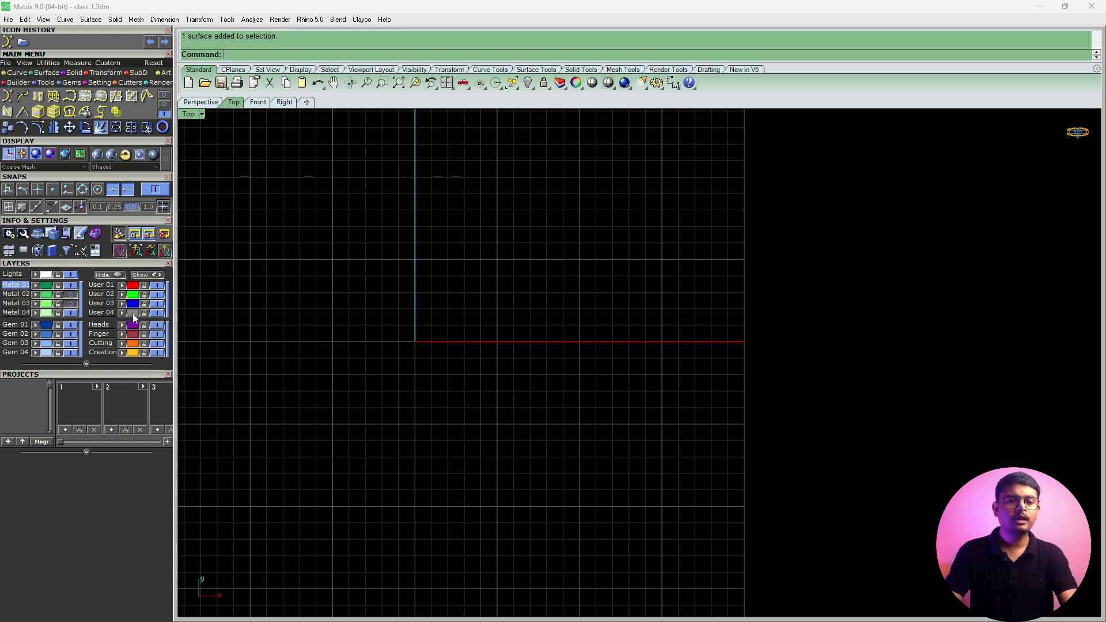
click(86, 364)
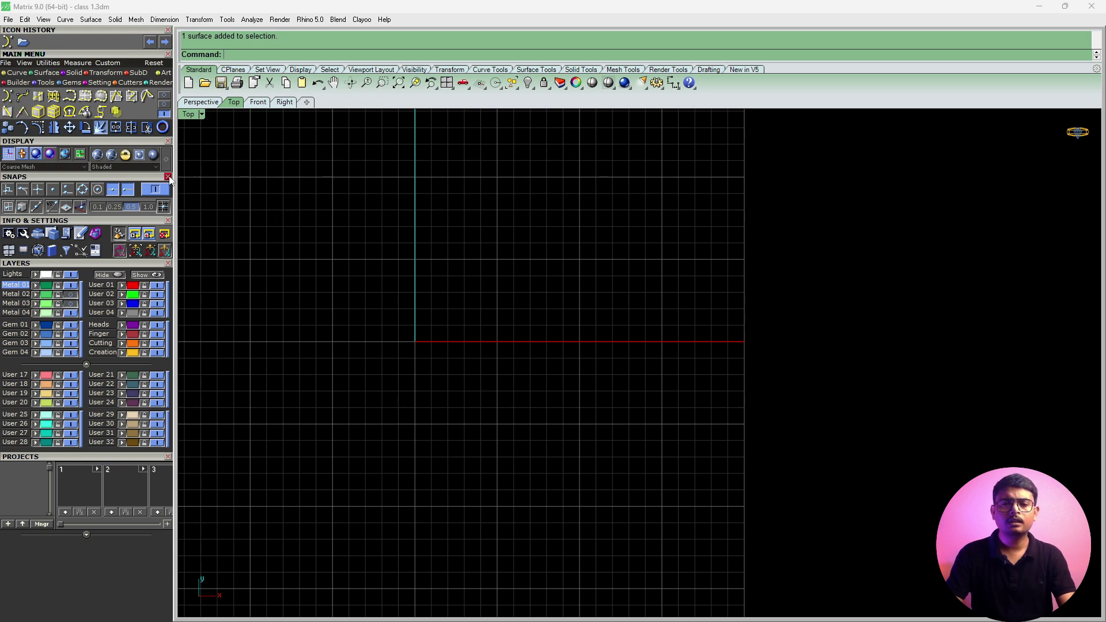
Create a rectangular plane surface from two corners in the Top view, overlapping the grid's edge on the positive X side.
scroll(484, 277, down, 5)
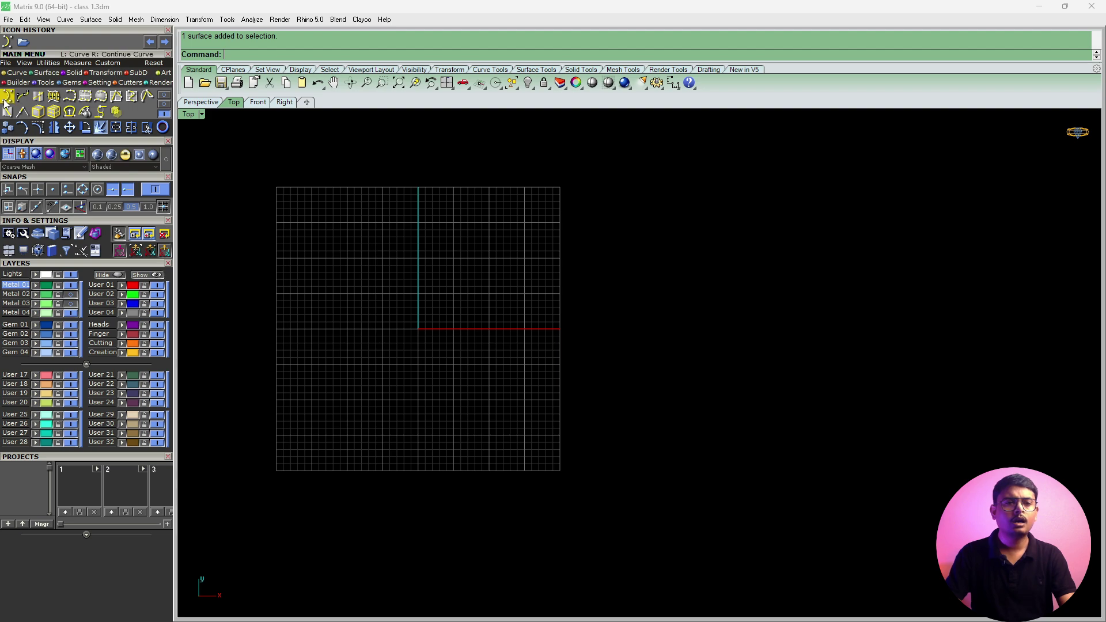
click(42, 74)
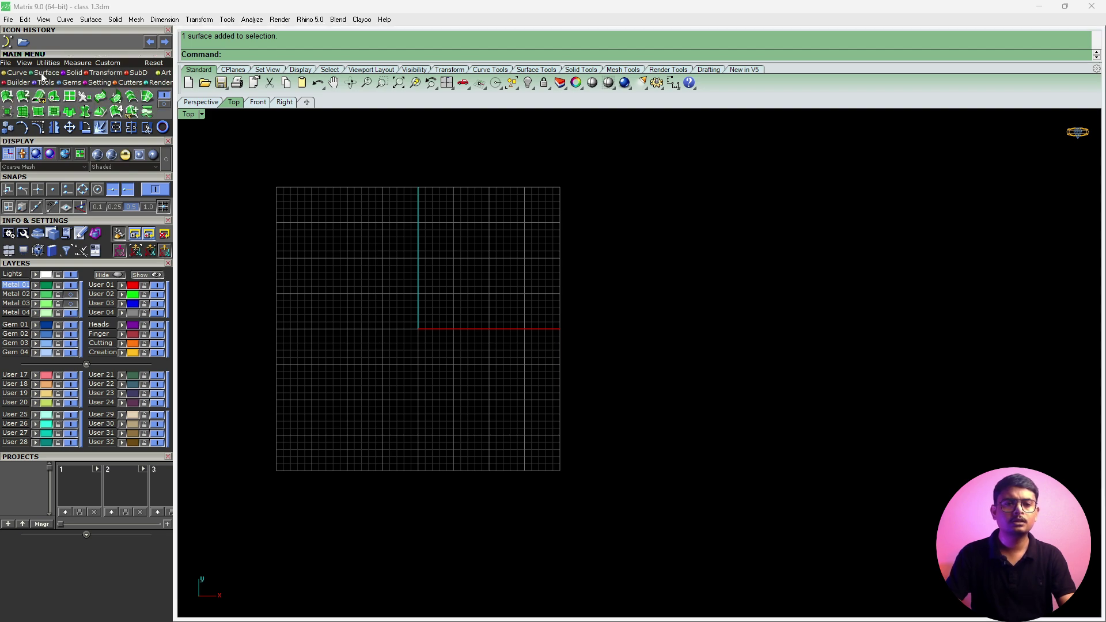
click(164, 105)
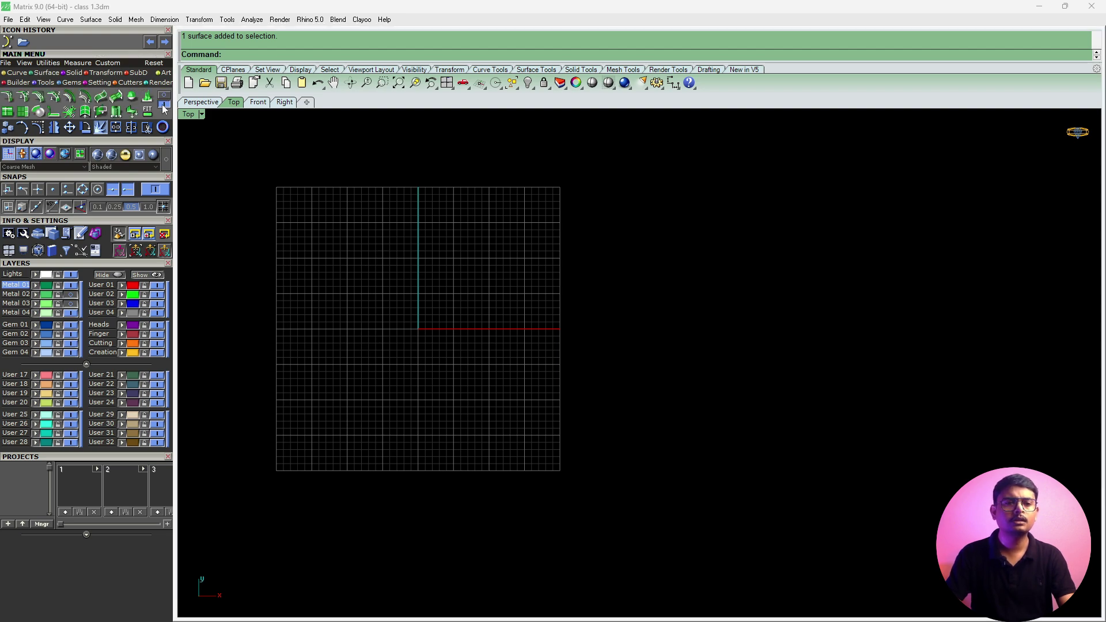
click(164, 96)
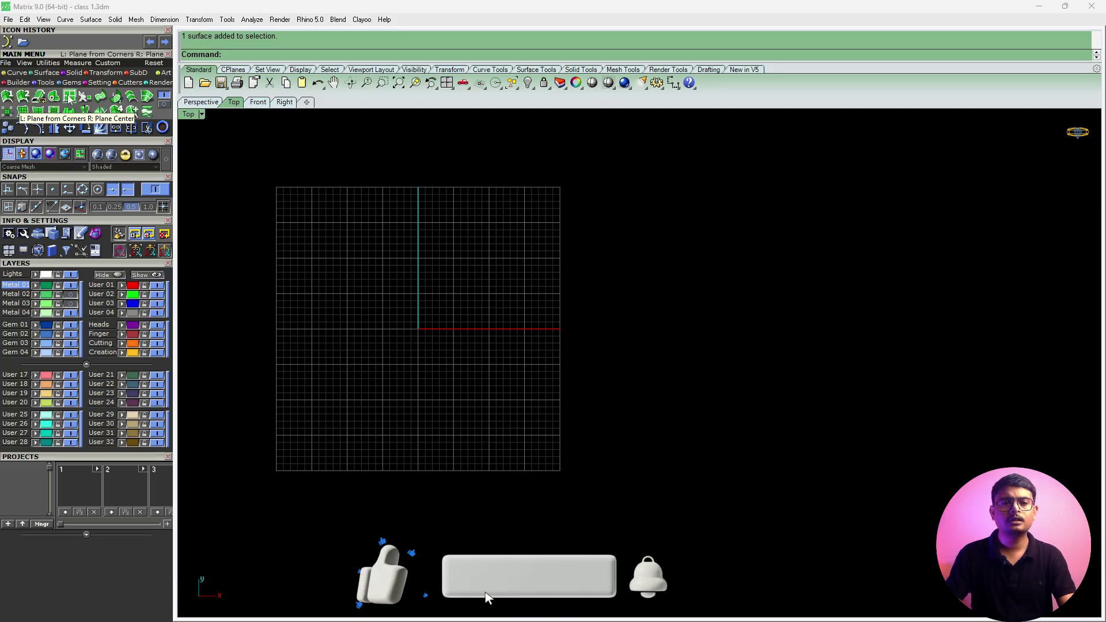
click(69, 97)
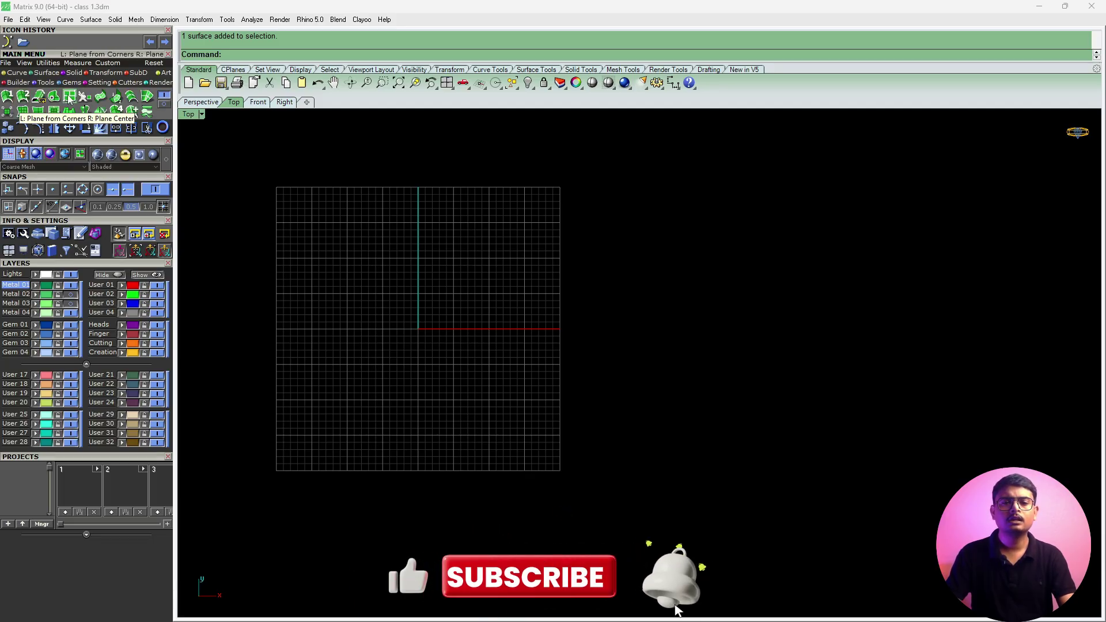
click(482, 236)
click(735, 389)
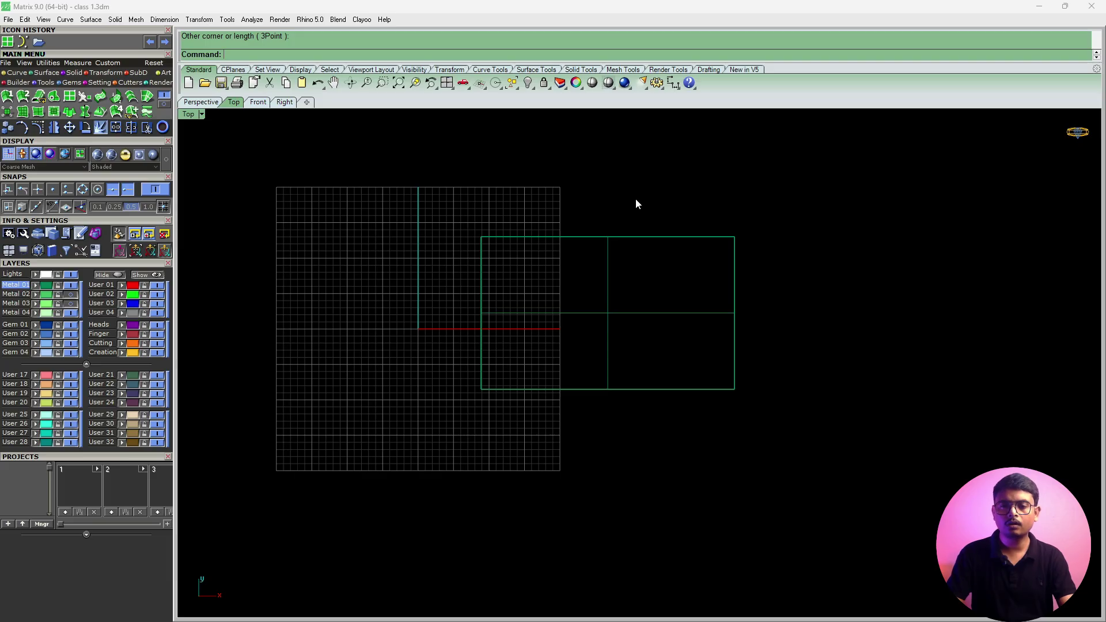
Select the new plane surface and display it shaded.
drag(636, 204, 573, 409)
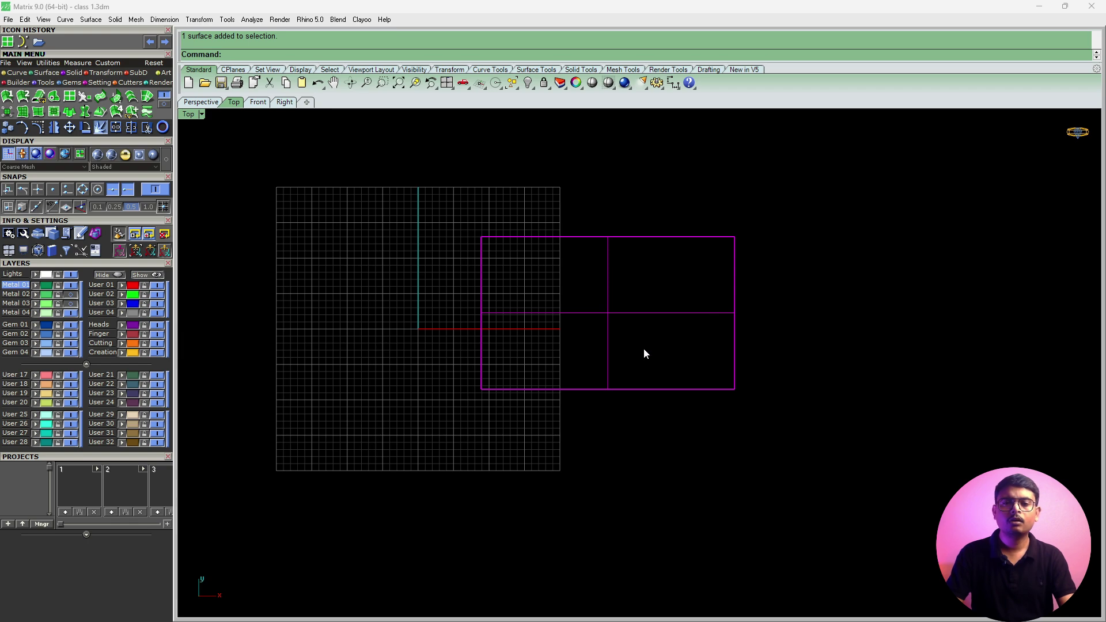
click(608, 83)
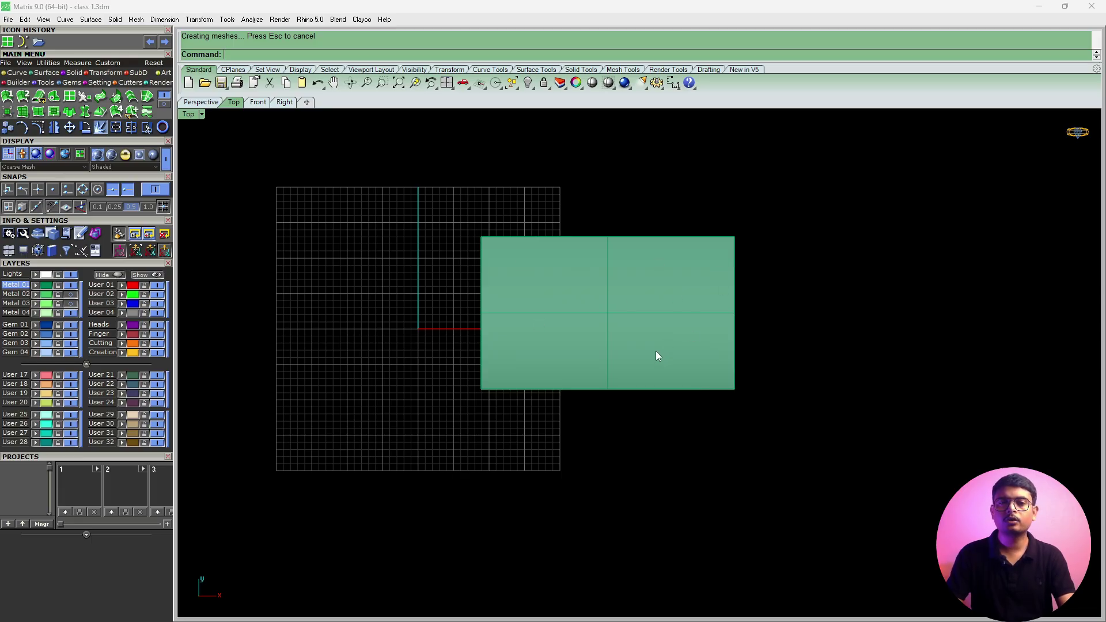
Select the plane surface and, in the Top view, copy it from its centre to a spot beside it on the positive X side.
click(201, 102)
right_drag(571, 378, 537, 334)
click(597, 379)
scroll(633, 399, down, 10)
key(F5)
scroll(531, 347, up, 15)
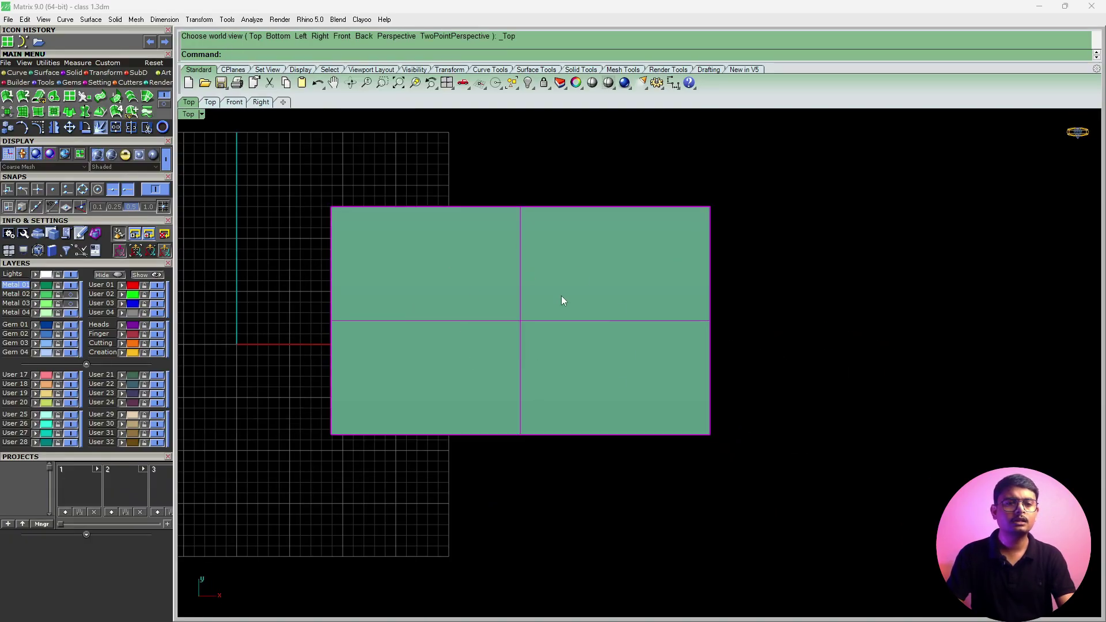
click(7, 128)
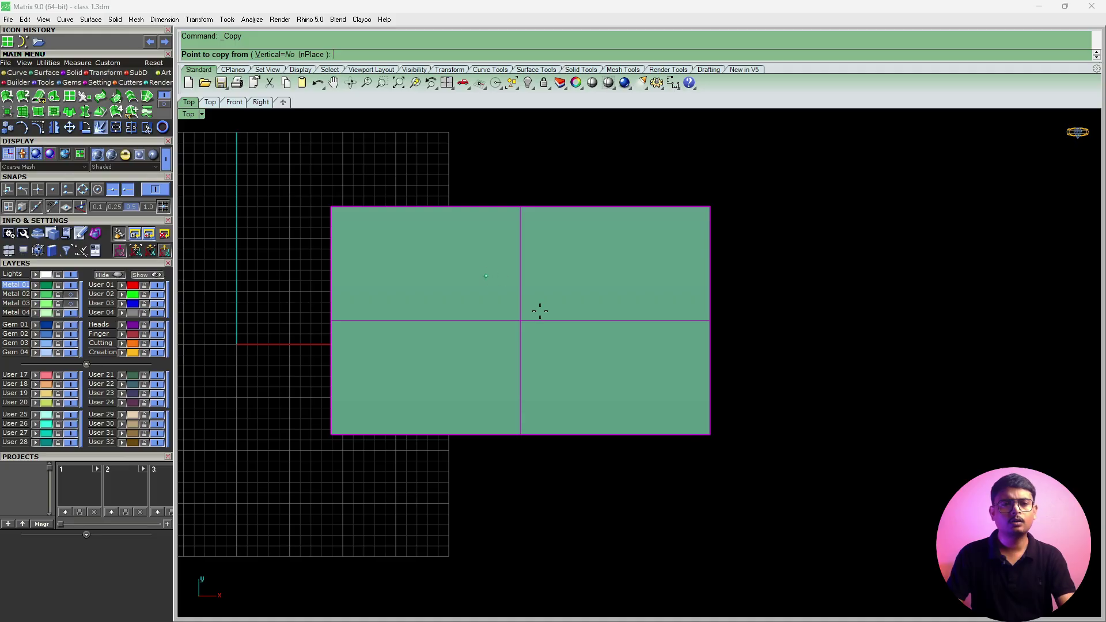
click(520, 326)
right_drag(905, 295, 690, 298)
click(758, 301)
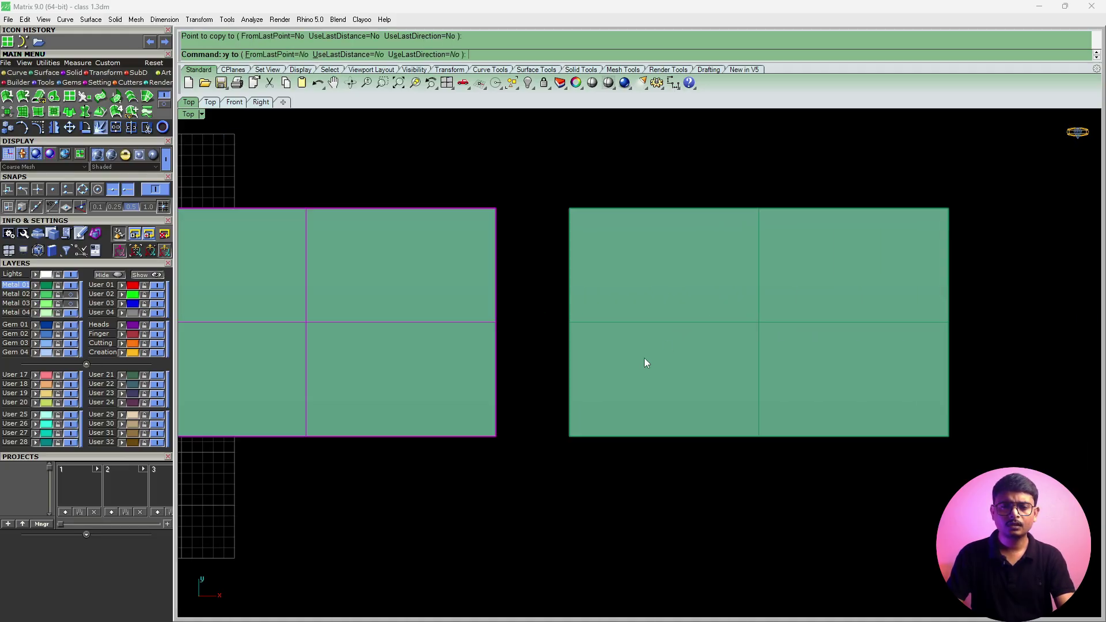
key(Return)
Select the copied plane surface and start a straight surface extrusion on it with the Solid option on.
click(702, 300)
click(465, 314)
click(679, 319)
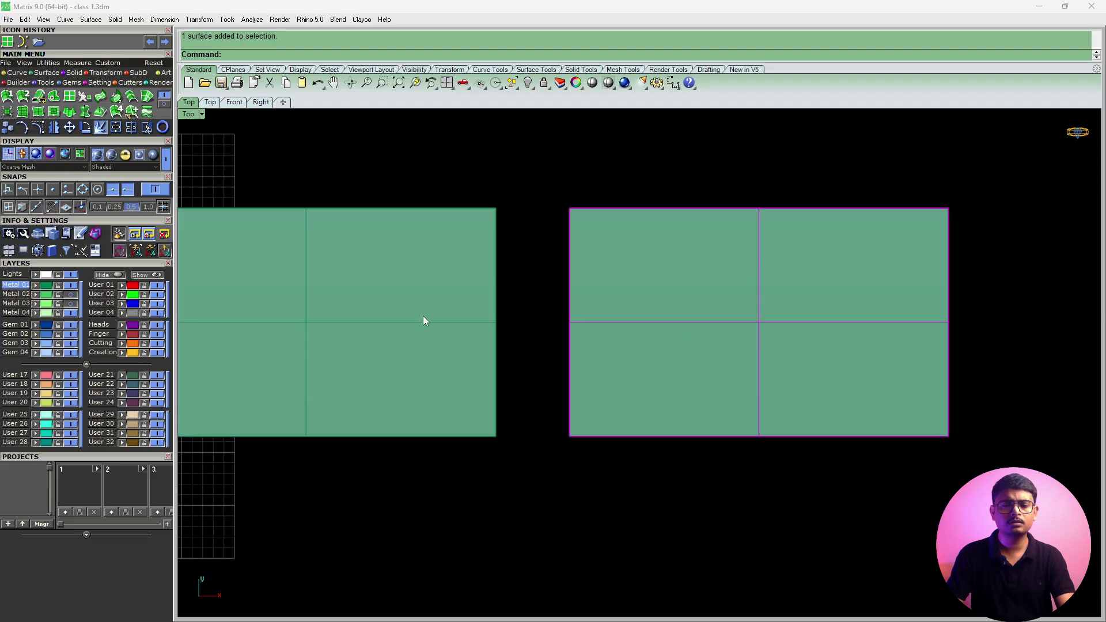
click(423, 315)
click(776, 288)
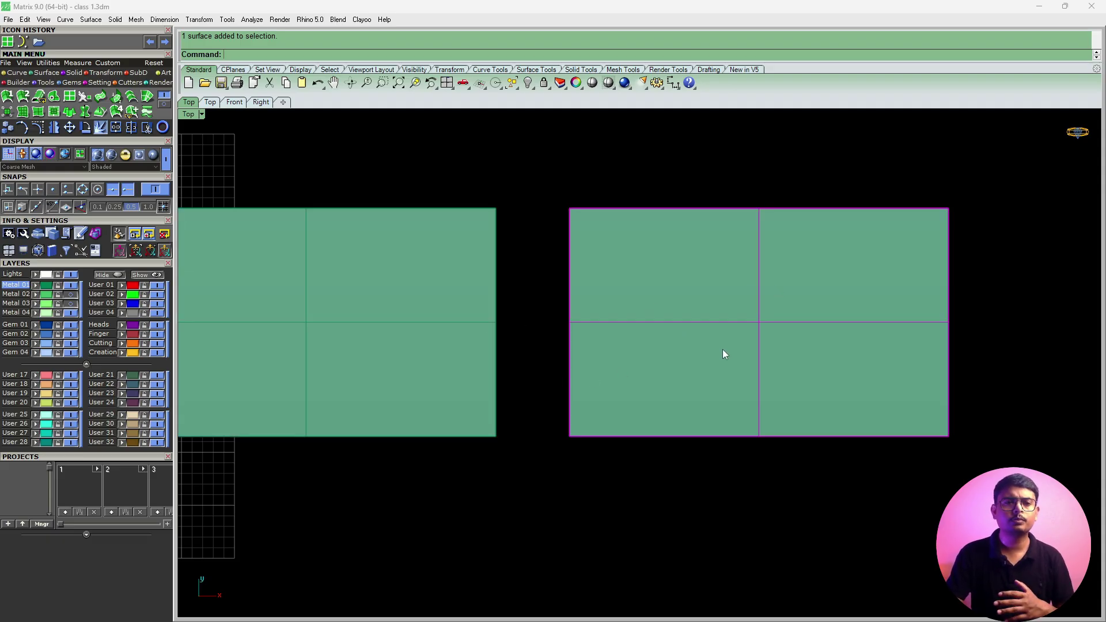
click(115, 19)
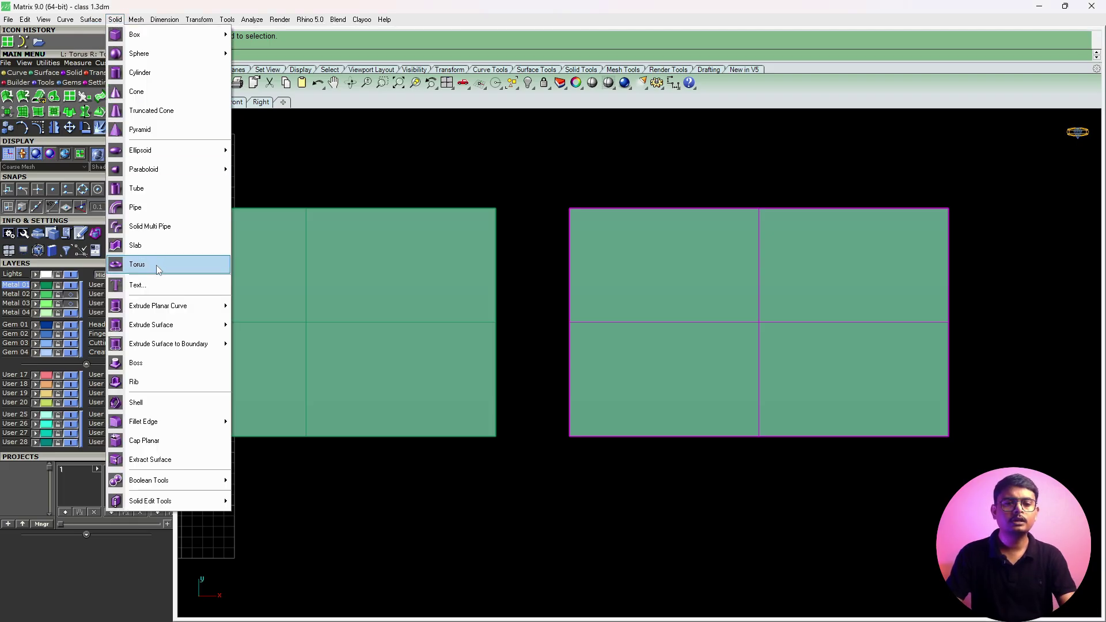
mouse_move(193, 325)
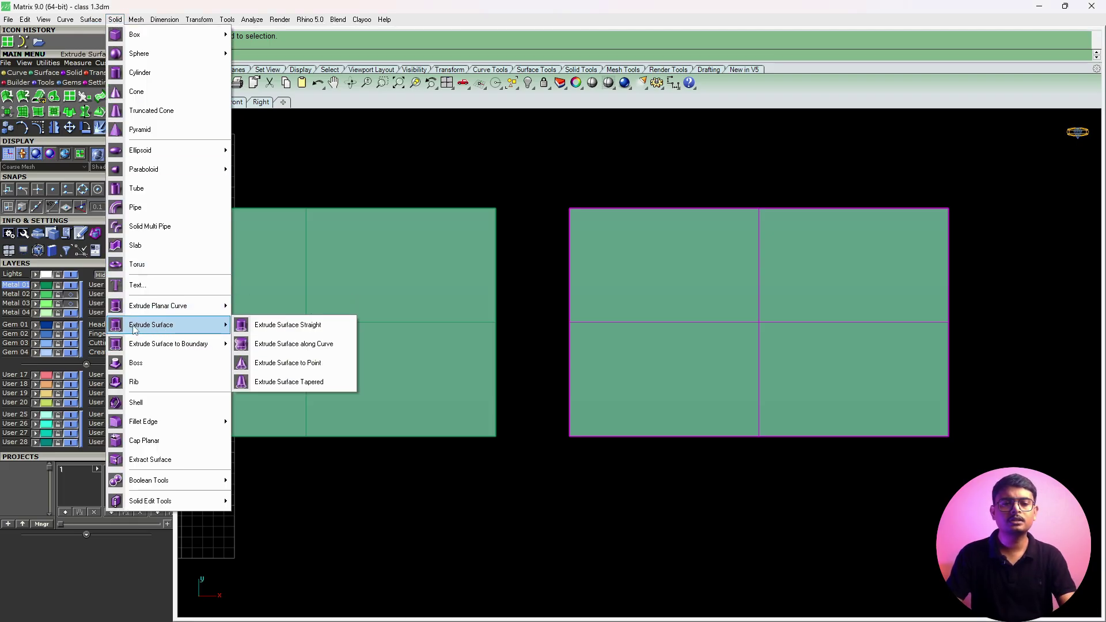
click(294, 326)
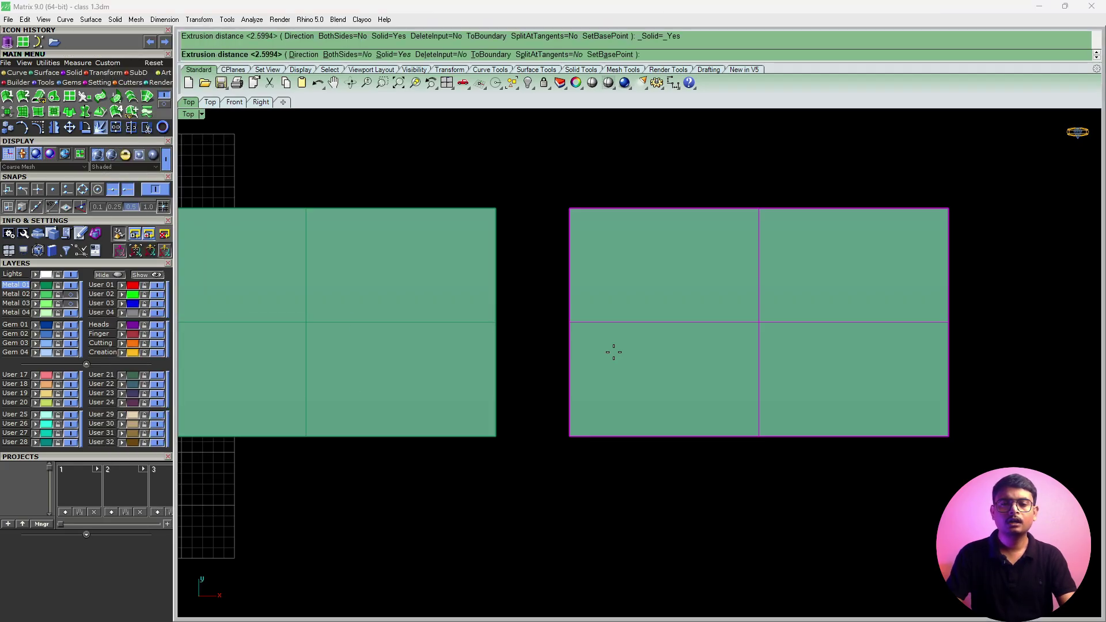
scroll(561, 373, down, 8)
scroll(564, 334, up, 10)
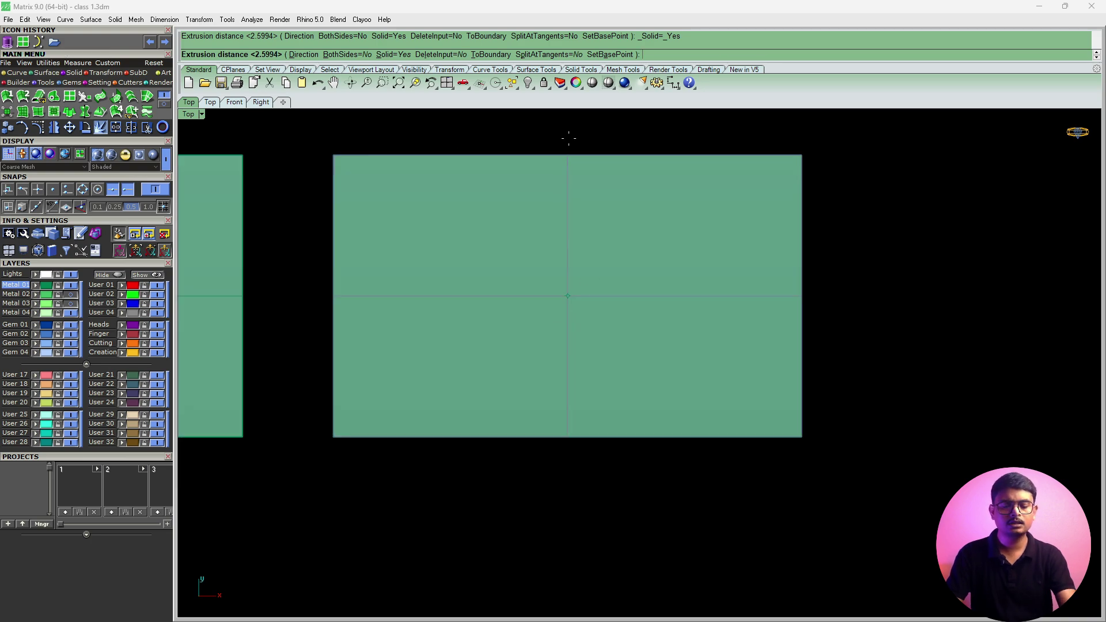
text(p)
key(Return)
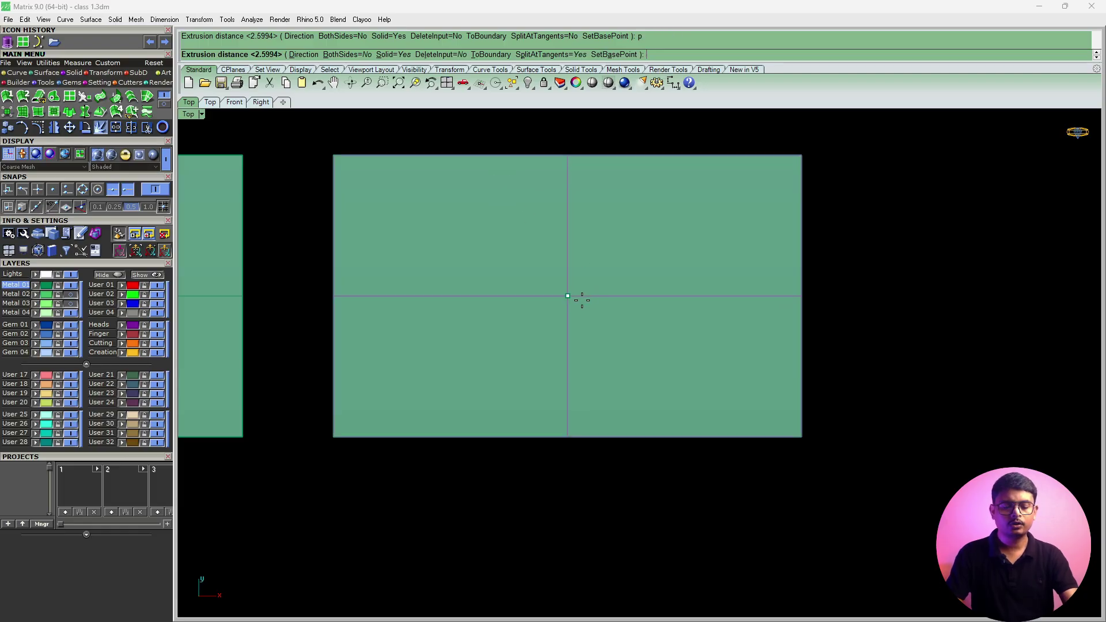
text(p)
key(Return)
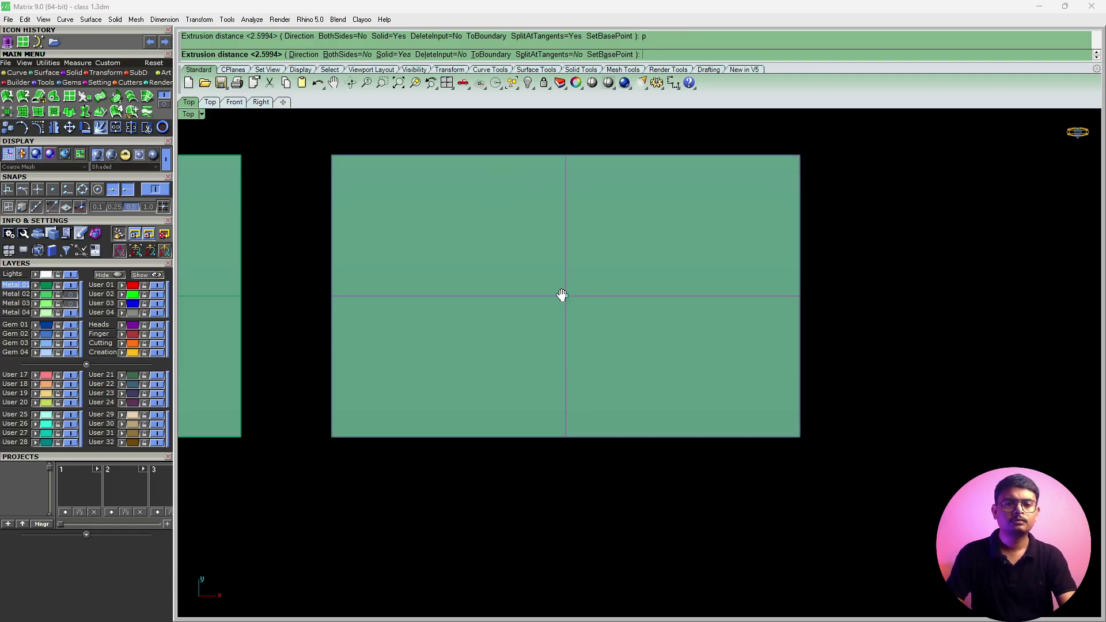
Show all four viewports and pick the extrusion height in Perspective to turn the copied plane into a solid box.
right_drag(563, 297, 509, 284)
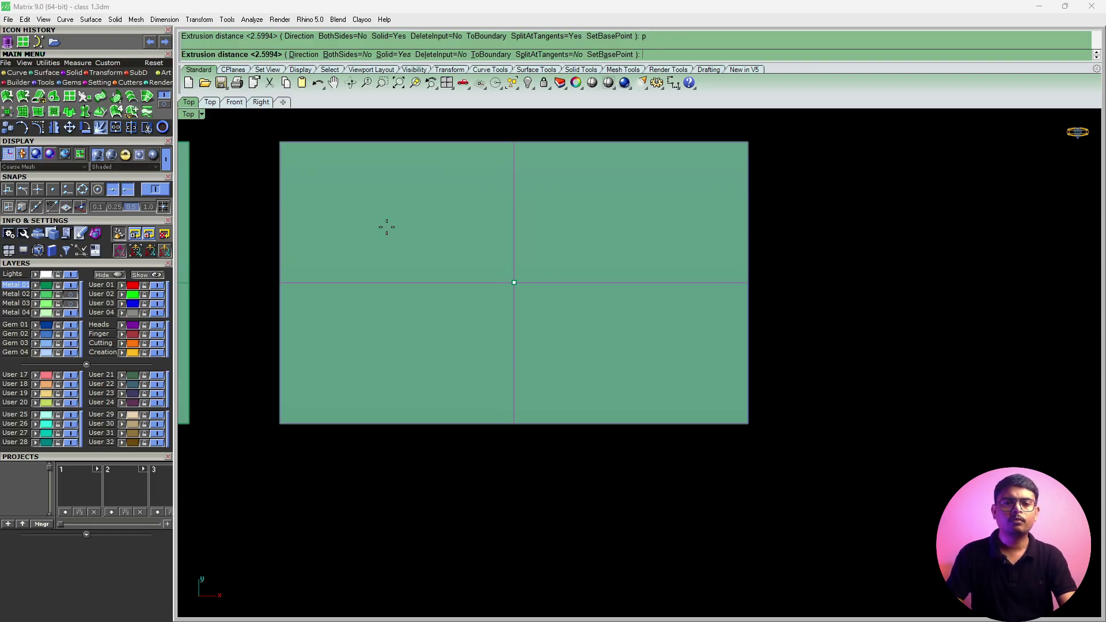
click(447, 84)
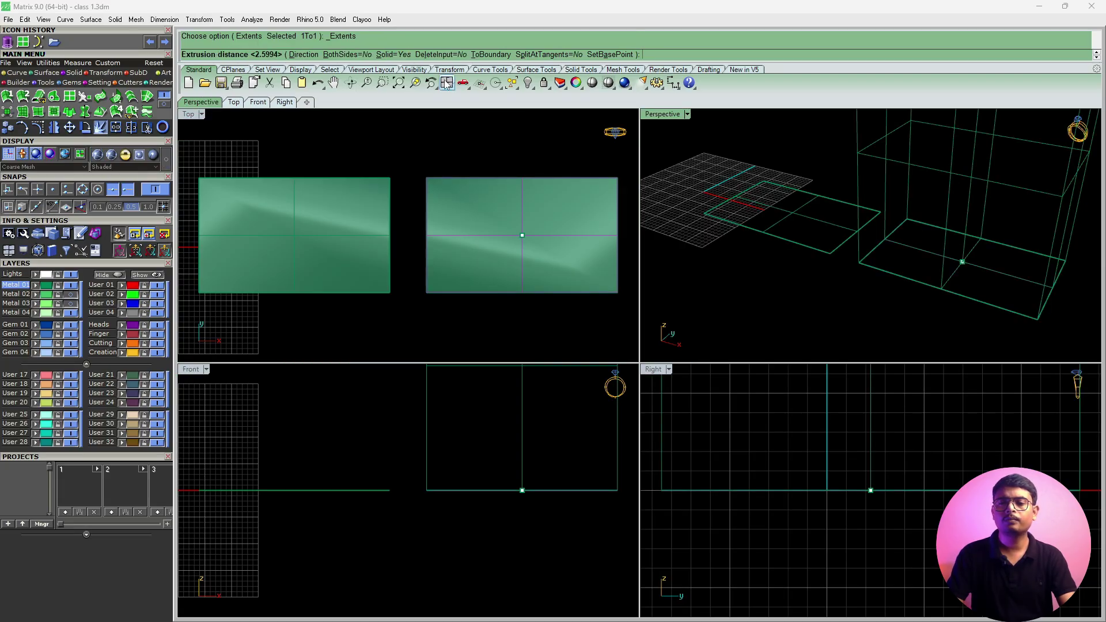
scroll(898, 242, up, 3)
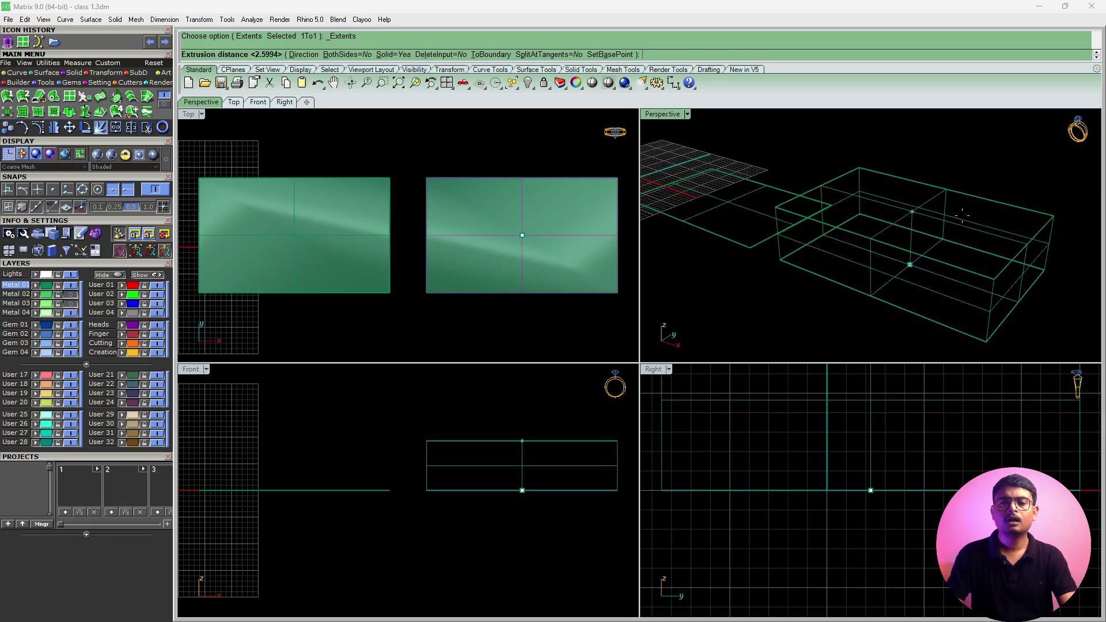
click(921, 219)
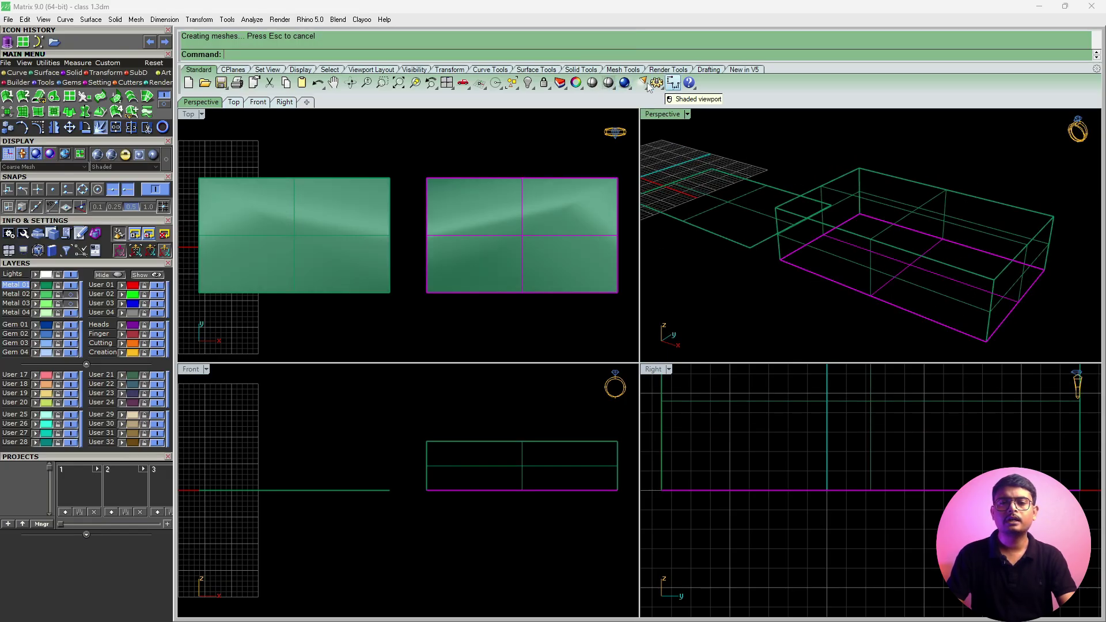
Set the Perspective viewport to shaded display and select the extruded box.
click(609, 82)
mouse_move(862, 247)
right_down()
mouse_move(745, 220)
mouse_move(845, 282)
right_up()
mouse_move(915, 305)
right_down()
mouse_move(904, 148)
mouse_move(852, 164)
mouse_move(860, 203)
mouse_move(789, 243)
right_up()
click(859, 188)
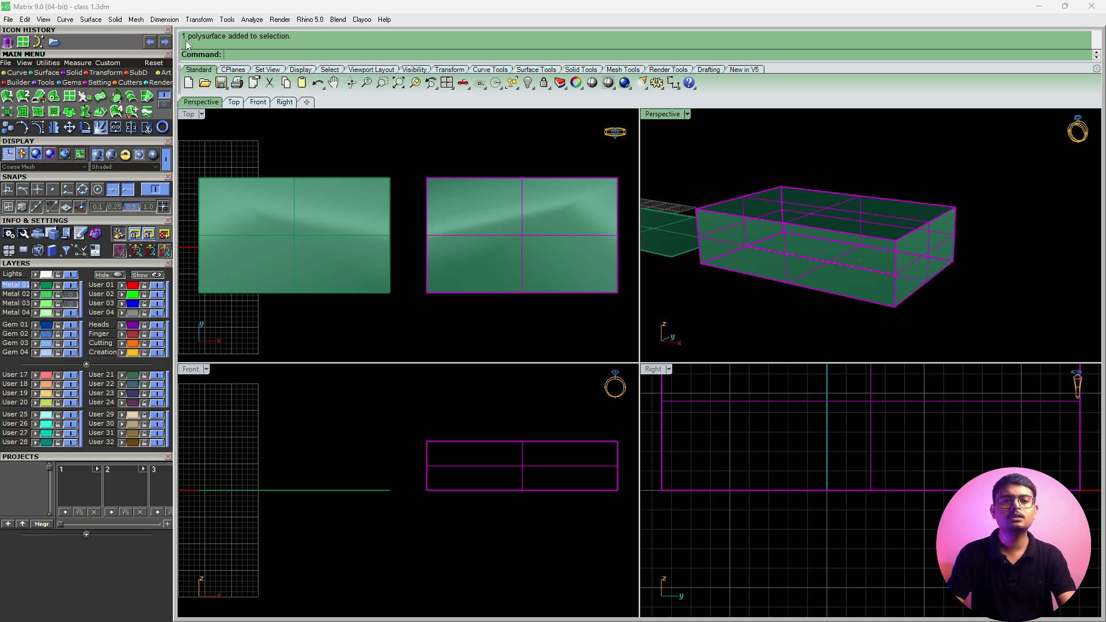
Compare the flat plane surface with the extruded box in Perspective, selecting each in turn.
right_drag(861, 210, 823, 276)
scroll(917, 231, down, 8)
scroll(822, 277, up, 5)
drag(824, 189, 767, 300)
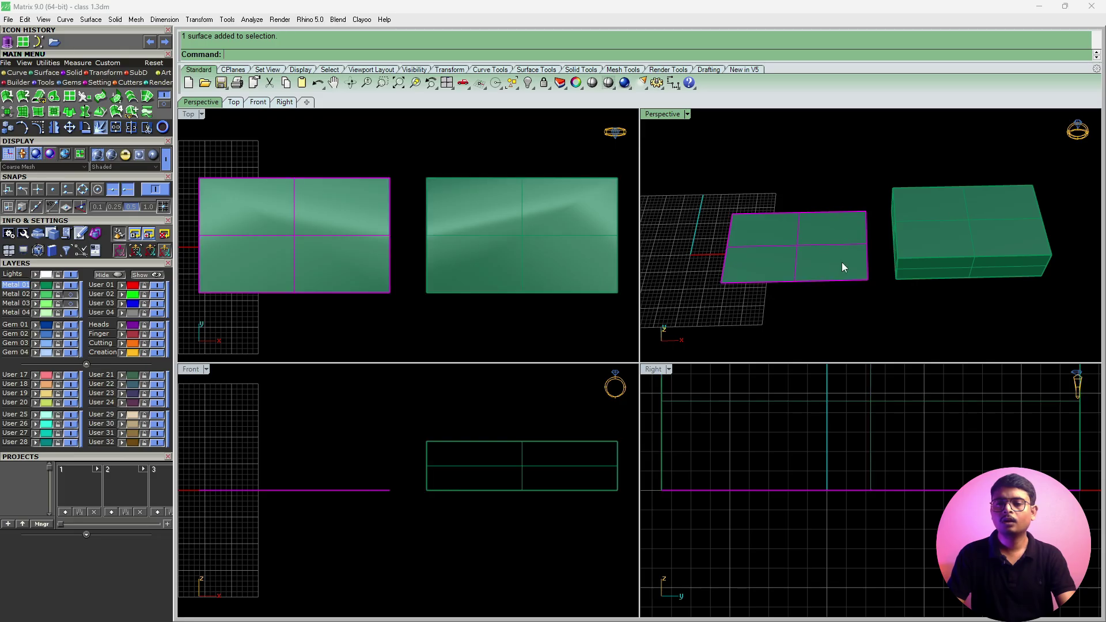
click(939, 247)
right_drag(948, 242, 864, 253)
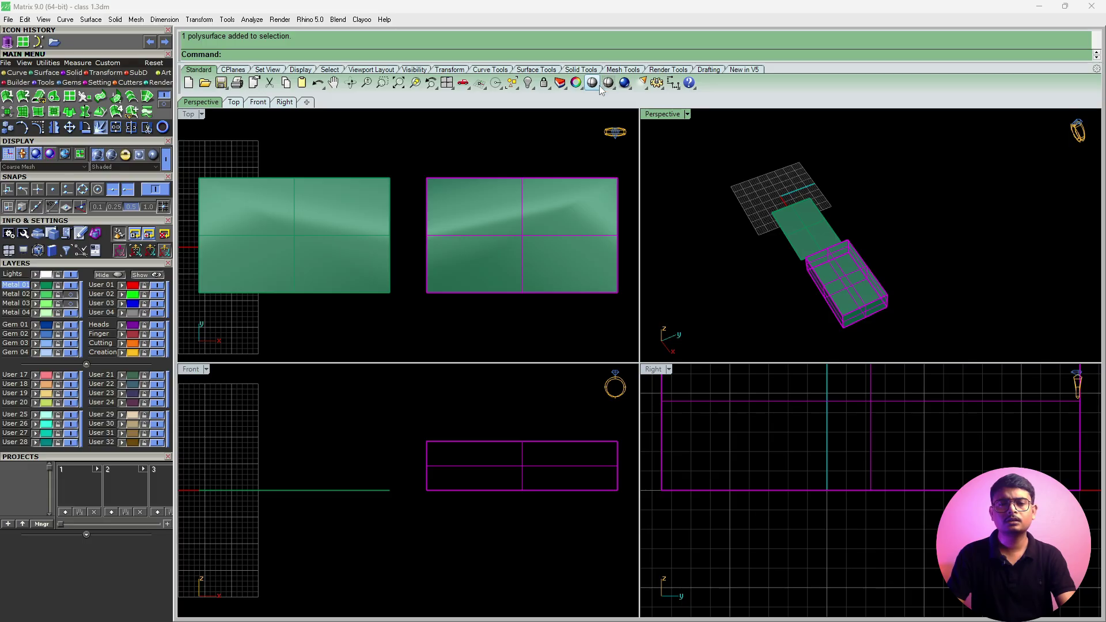
Preview the plane and the box with the Shade command in an enlarged Perspective view, and return to the Top view.
click(597, 84)
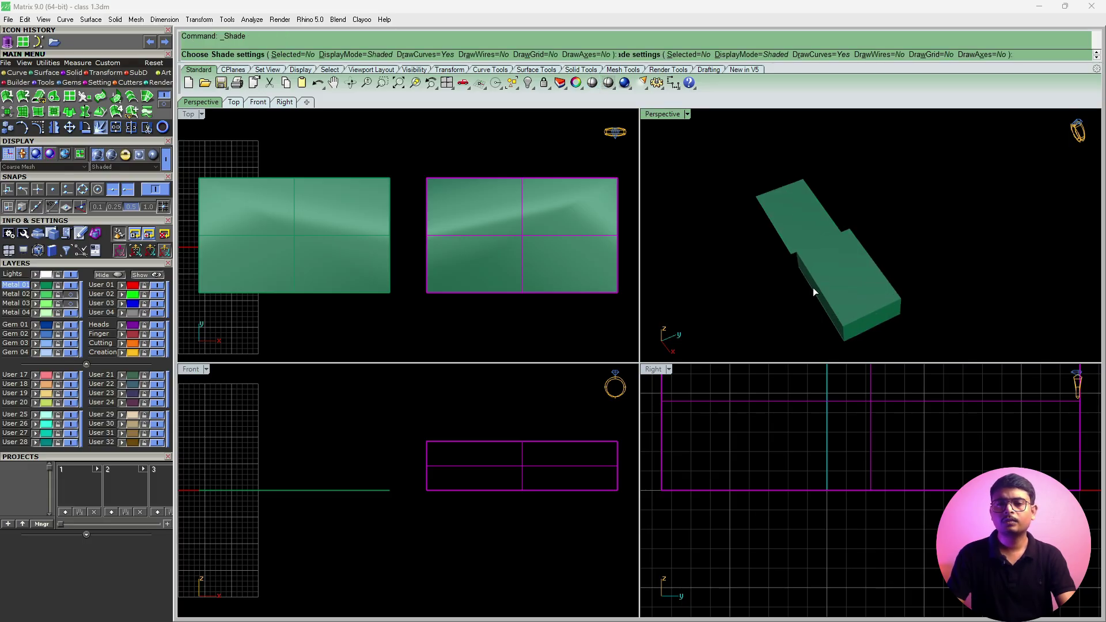
right_drag(814, 288, 584, 104)
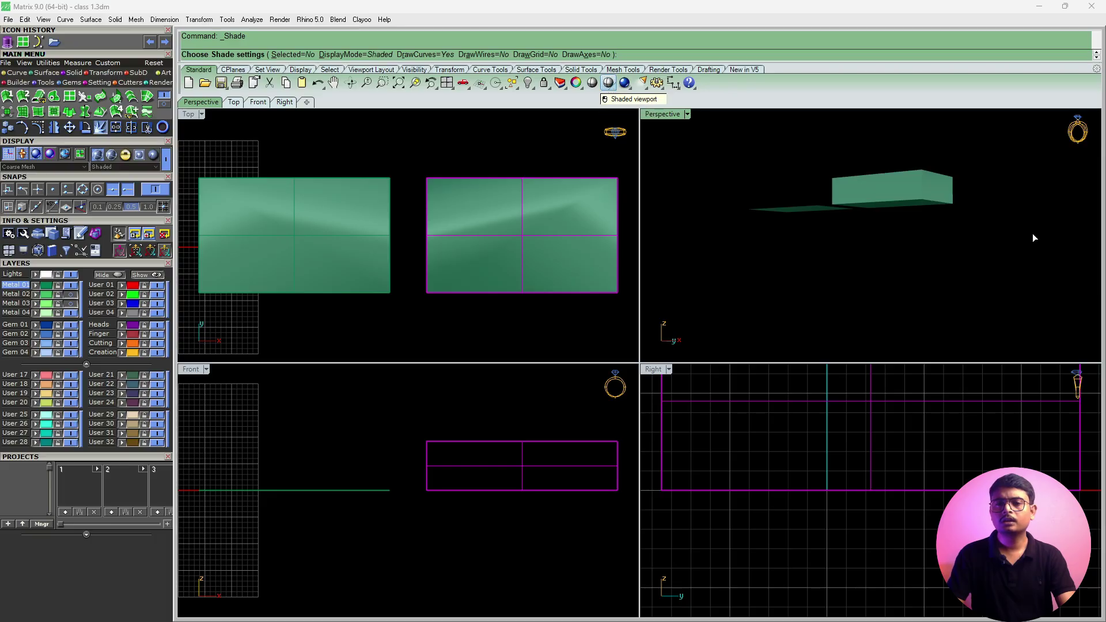
mouse_move(966, 266)
right_down()
mouse_move(893, 247)
mouse_move(847, 254)
right_up()
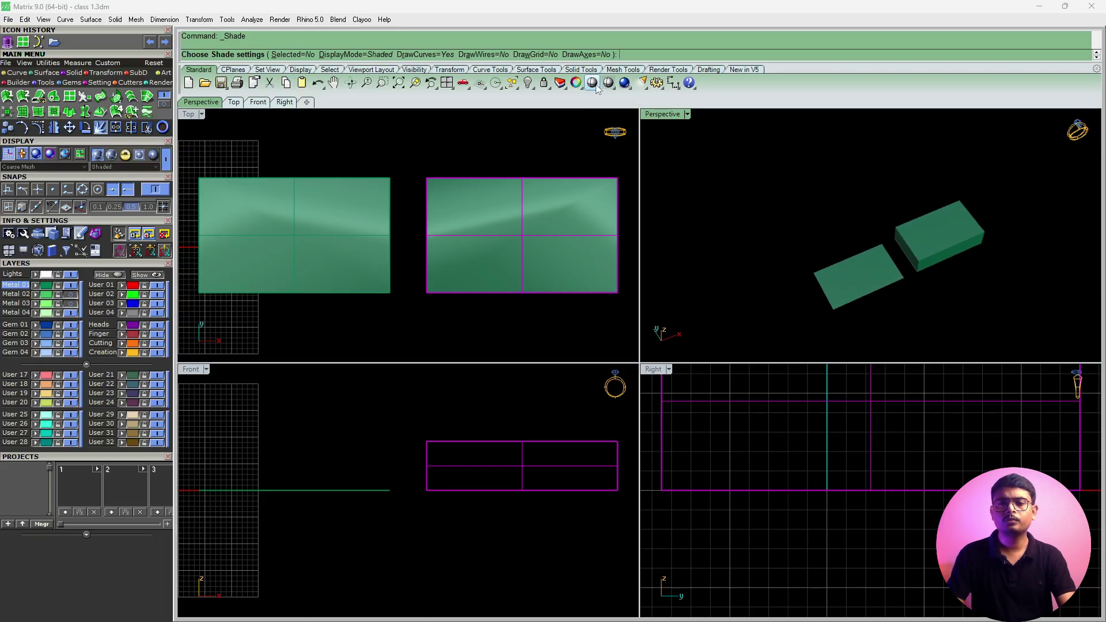
right_drag(994, 299, 679, 119)
double_click(672, 113)
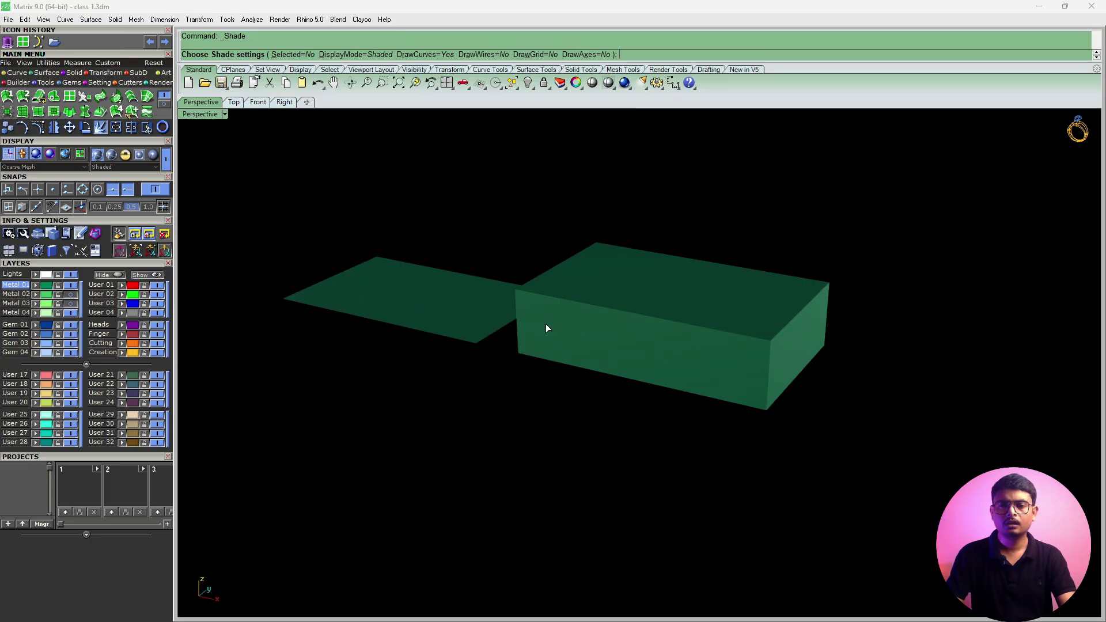
right_drag(580, 285, 659, 248)
key(ctrl+F1)
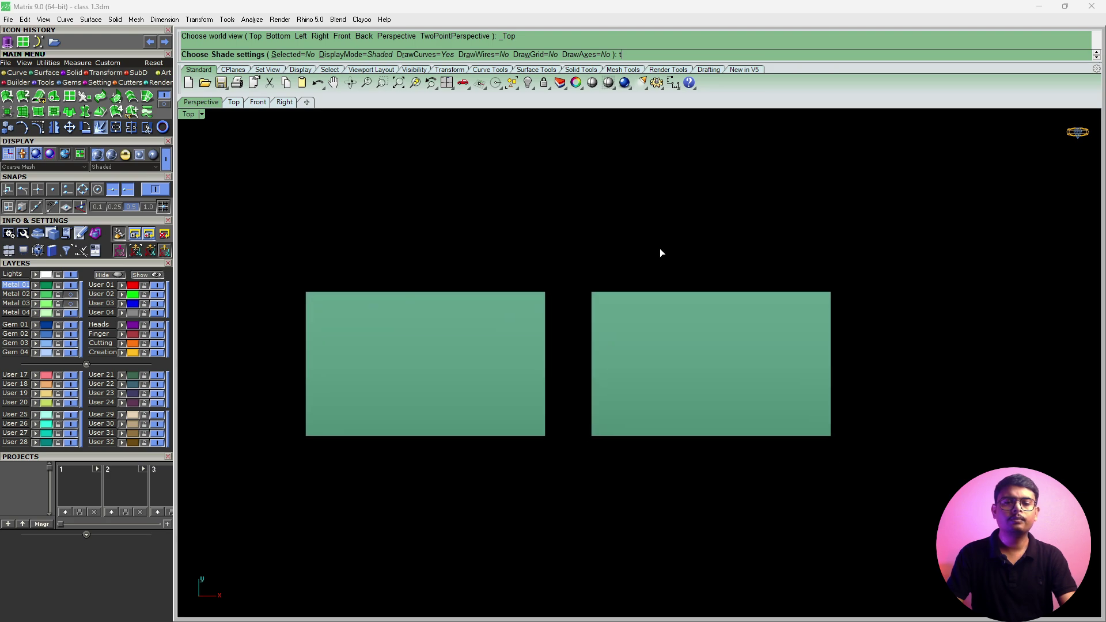
key(Escape)
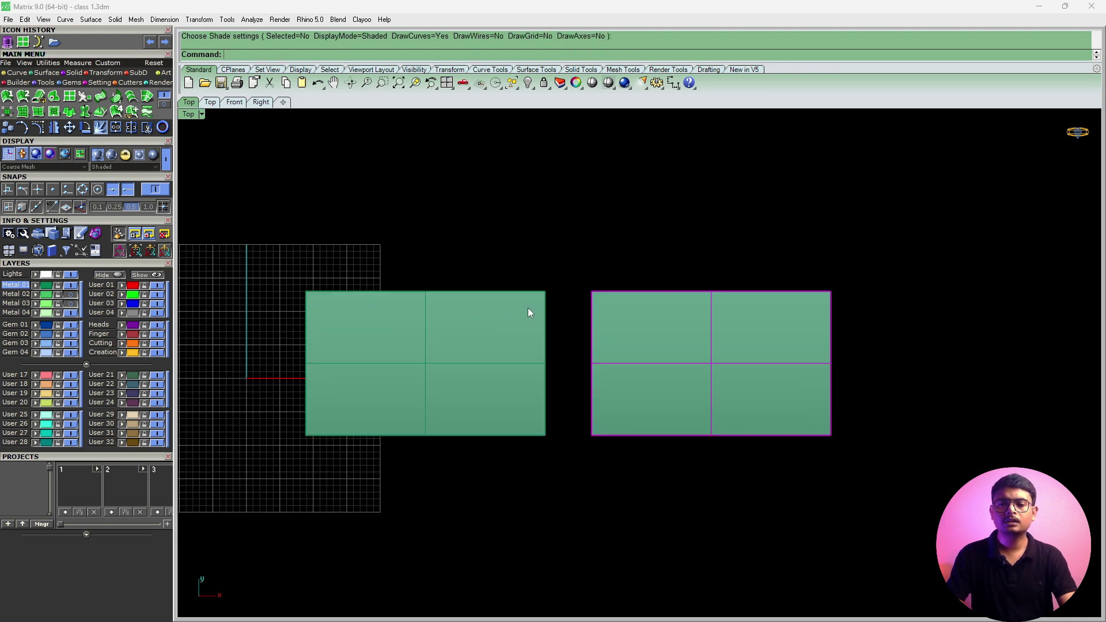
Select the flat plane surface together with the extruded box and its base surface, and delete them all.
click(494, 367)
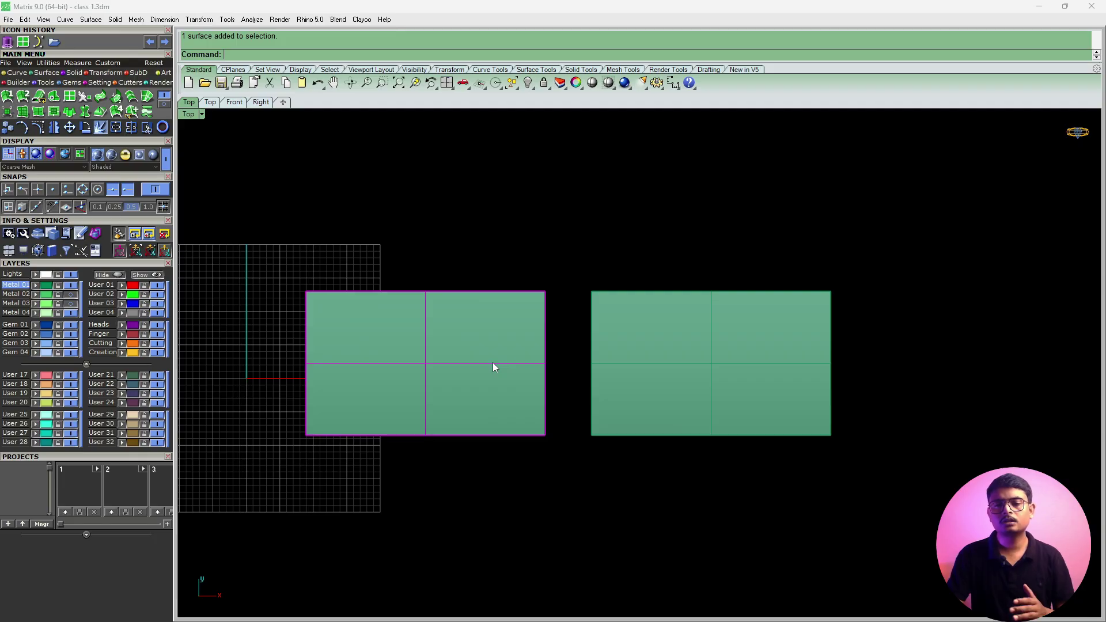
click(730, 374)
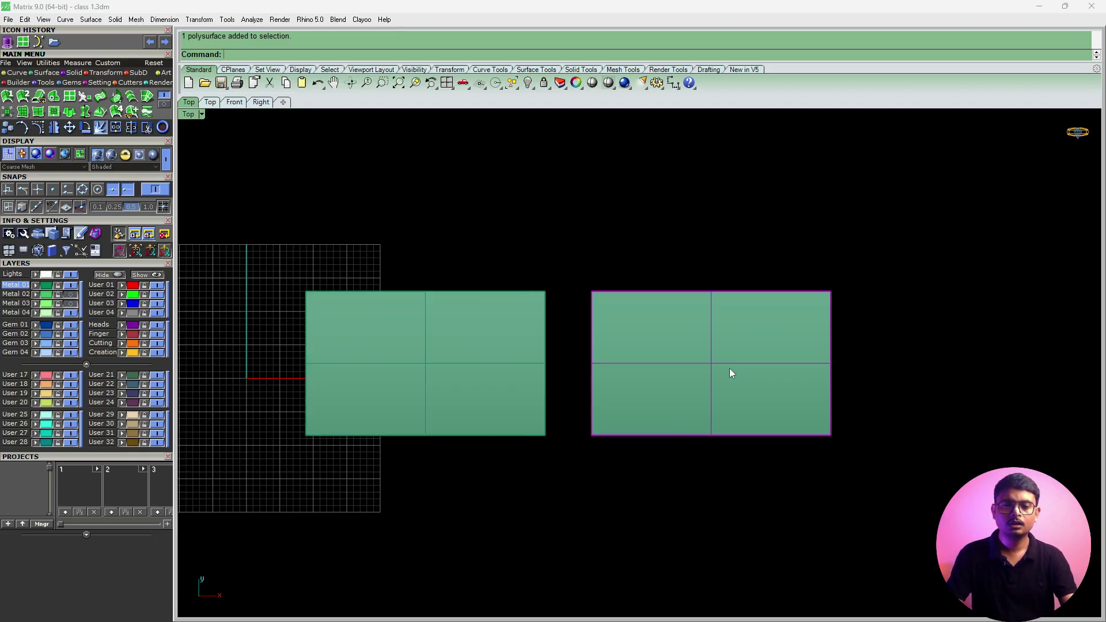
drag(789, 221, 433, 449)
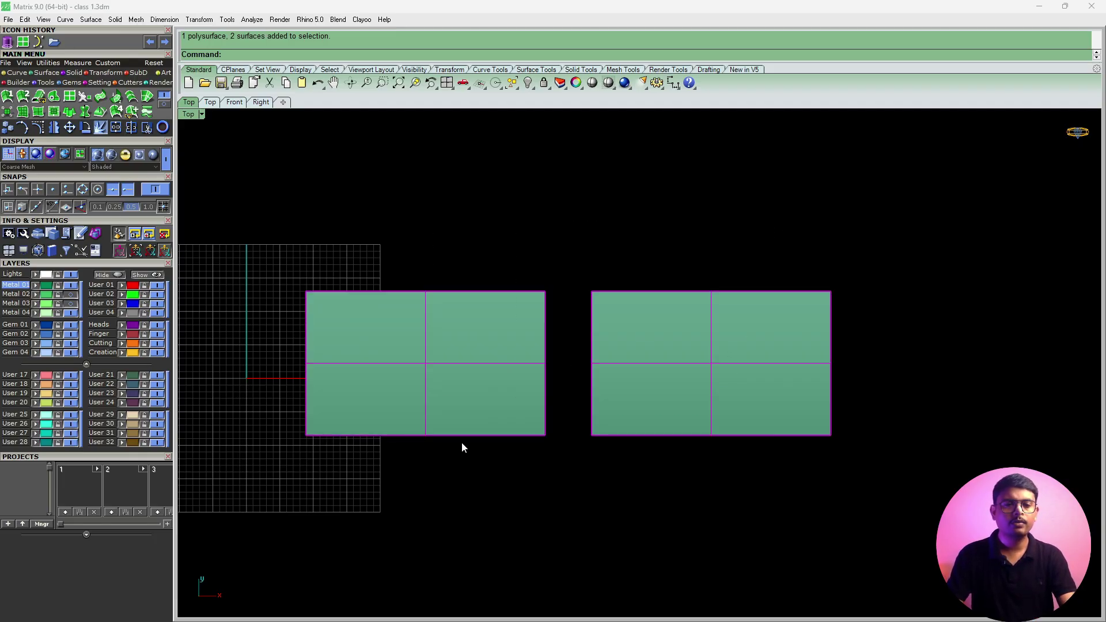
key(Delete)
Start a straight extrusion of all six flame curves and show its preview in an enlarged Perspective view.
scroll(481, 412, up, 4)
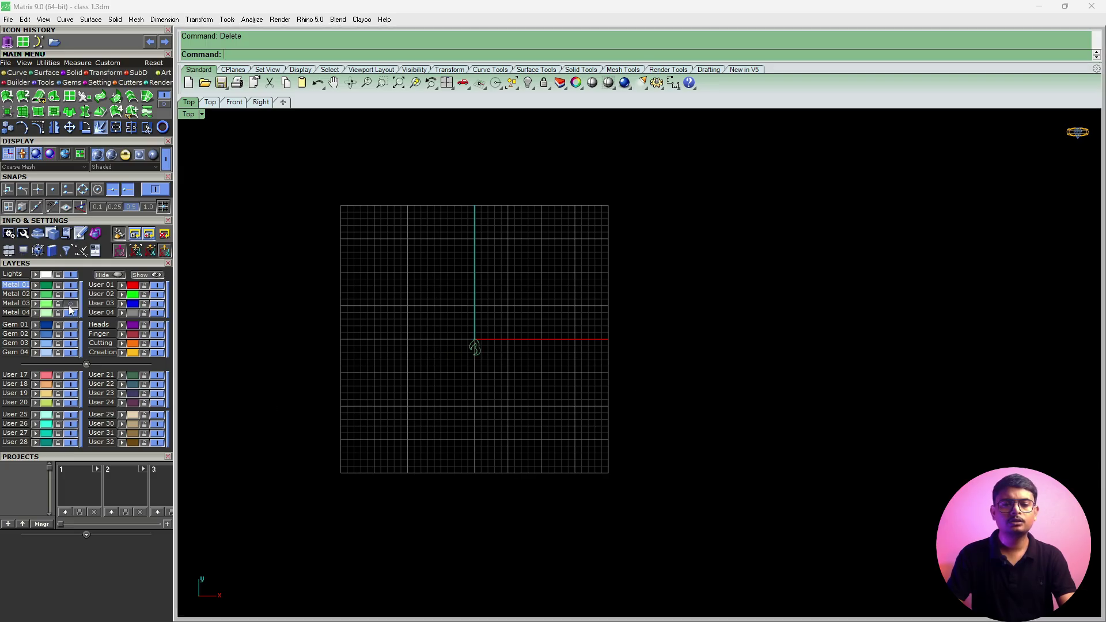
scroll(458, 365, up, 15)
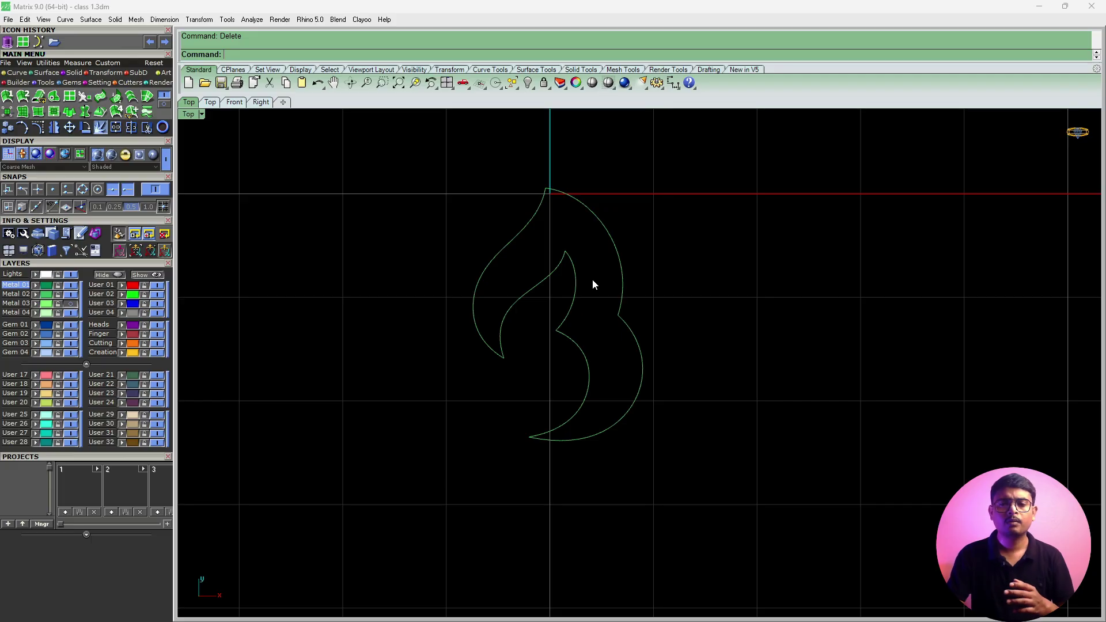
drag(433, 470, 434, 471)
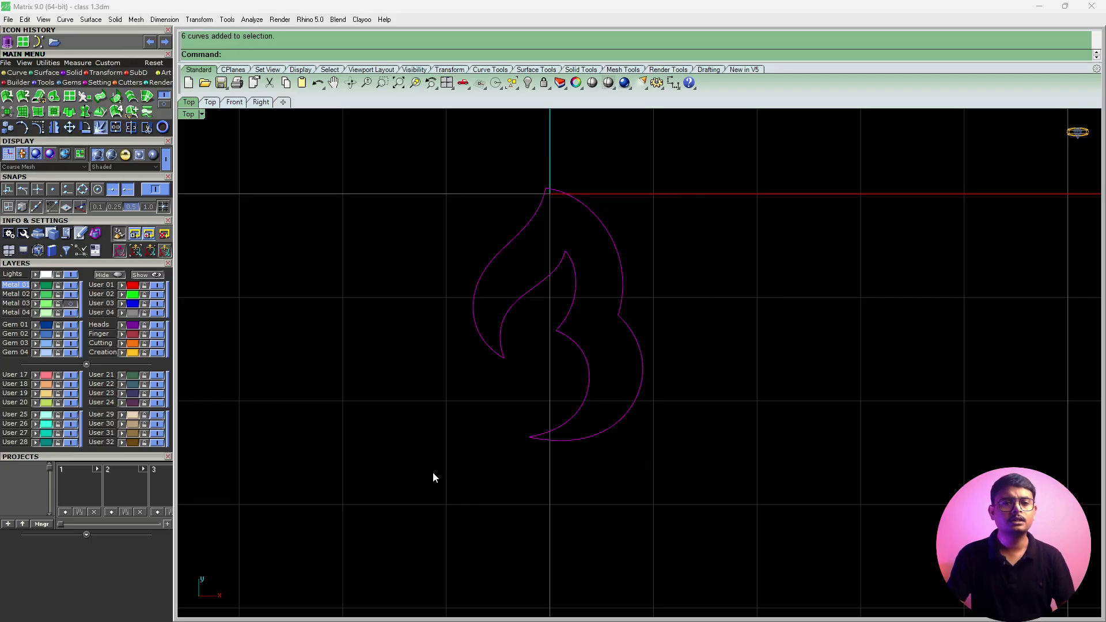
click(90, 19)
mouse_move(115, 229)
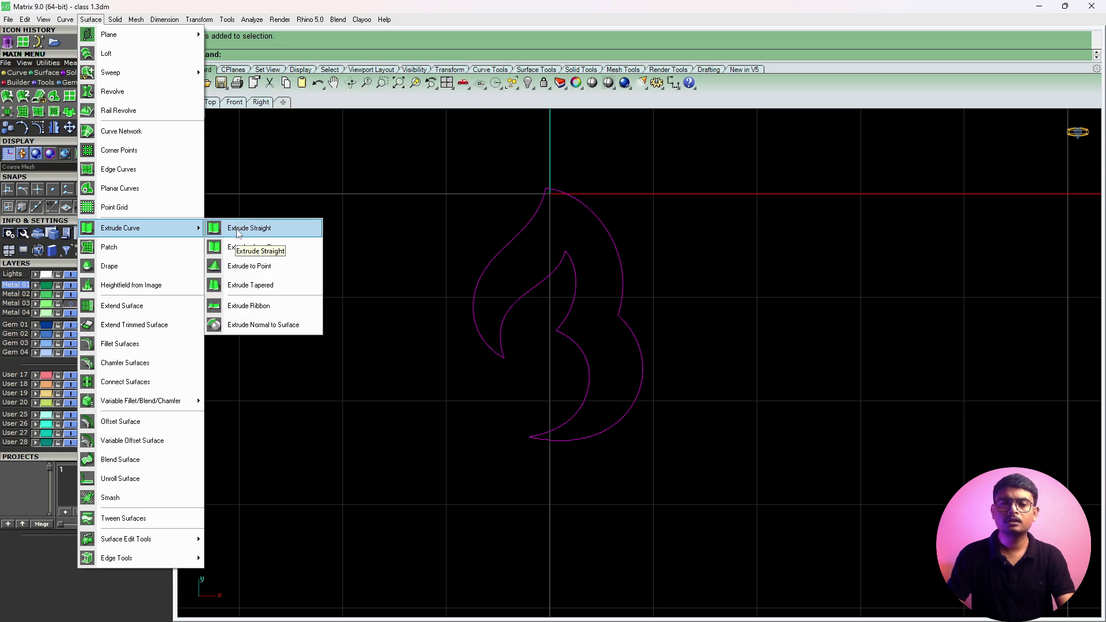
click(257, 229)
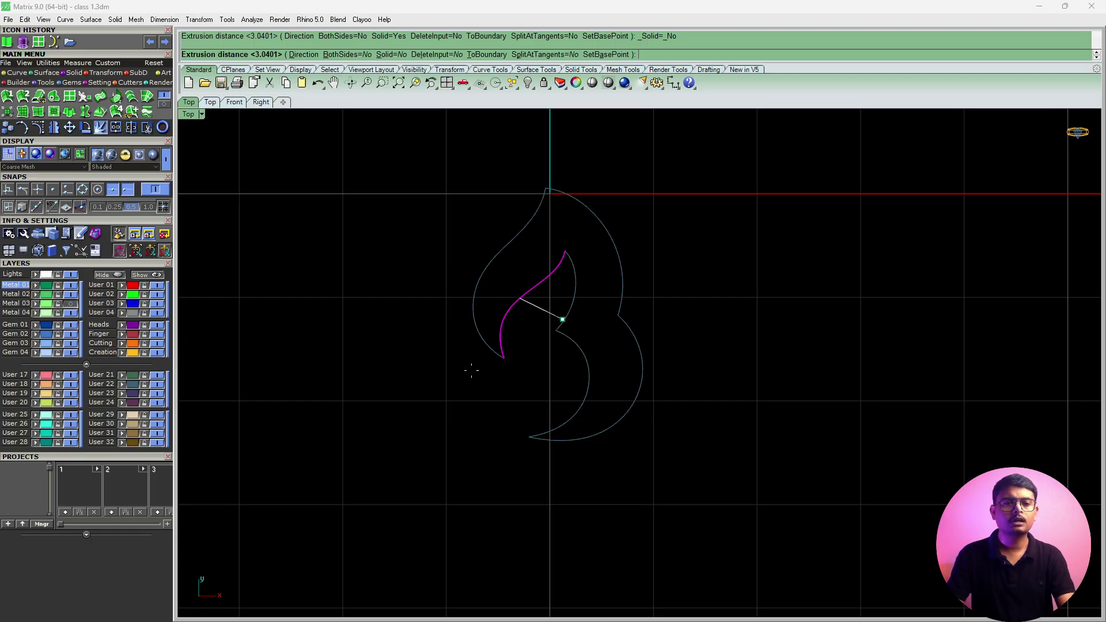
click(446, 83)
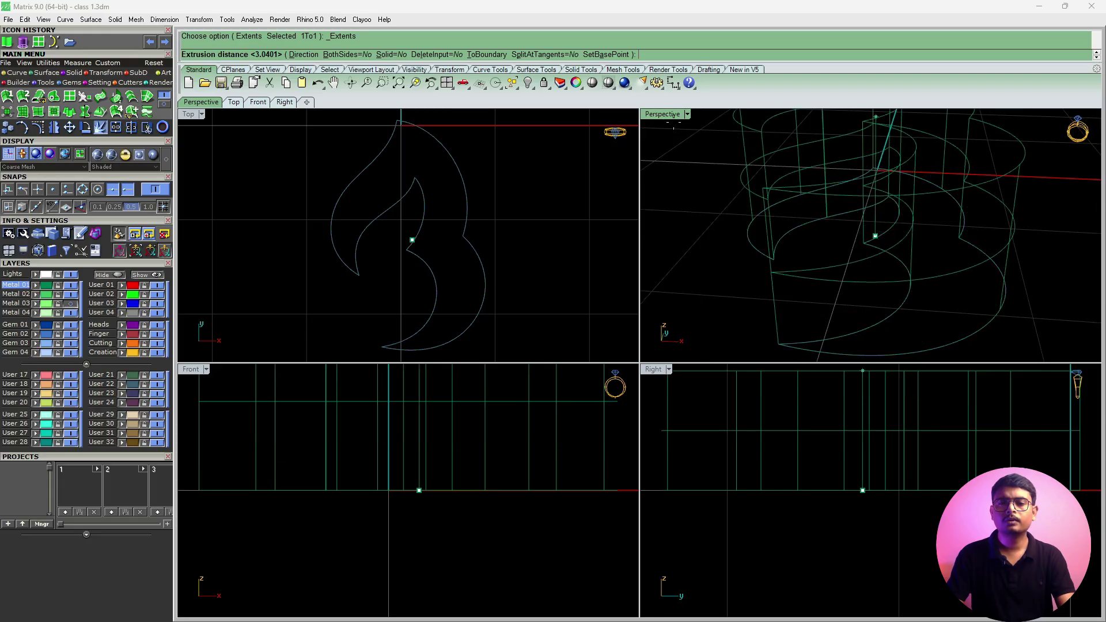
double_click(662, 114)
scroll(616, 261, down, 4)
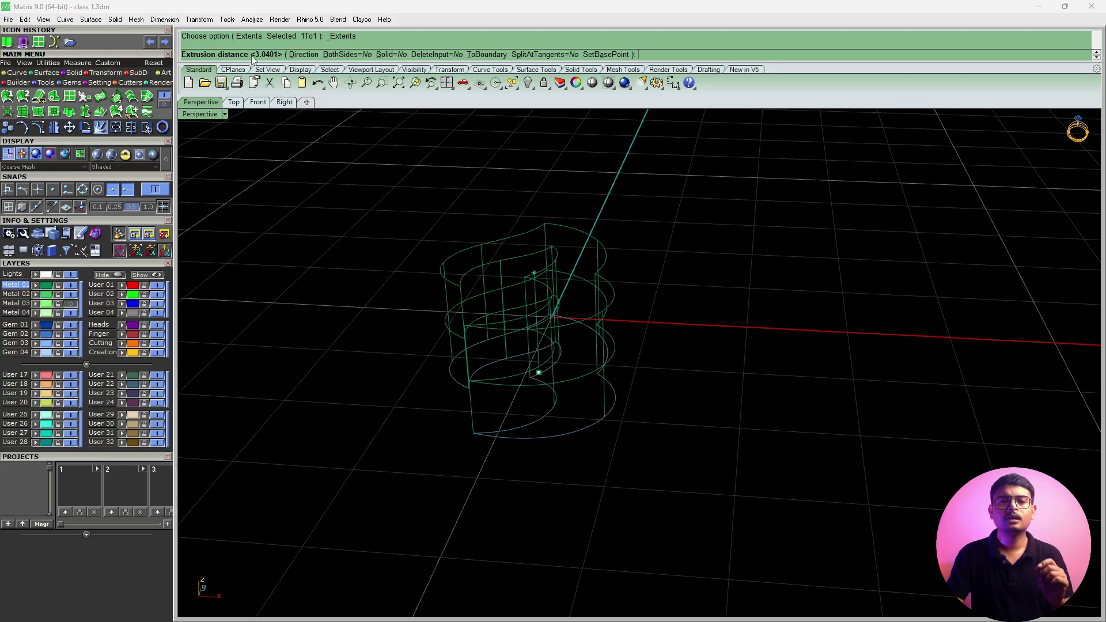
Extrude the flame curves to a distance of 1 as a solid, with both-sides extrusion turned off.
click(348, 55)
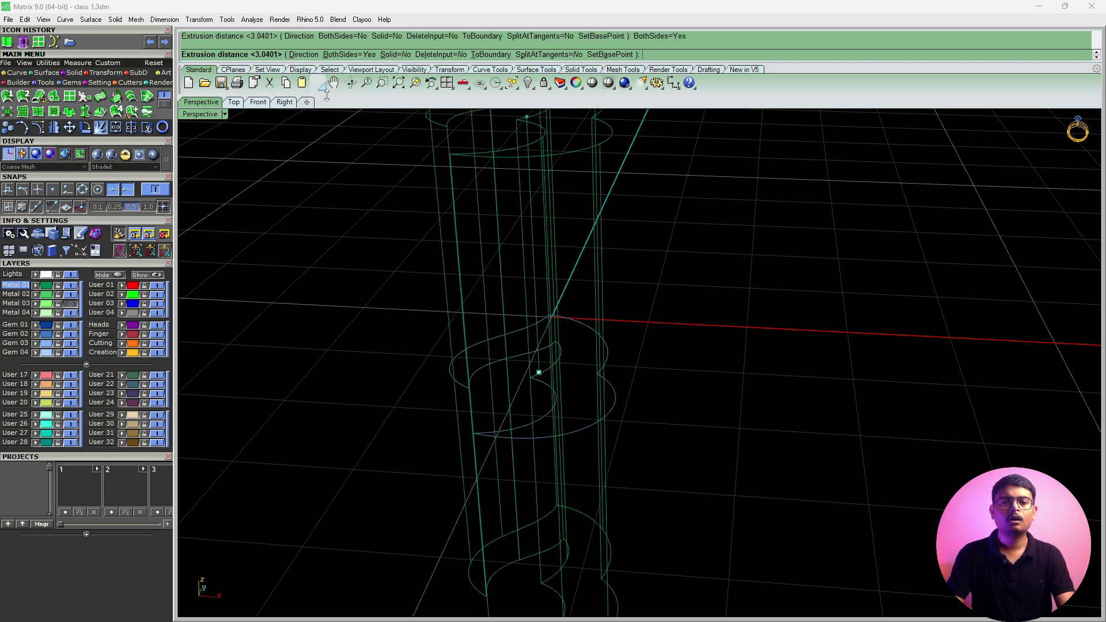
click(345, 55)
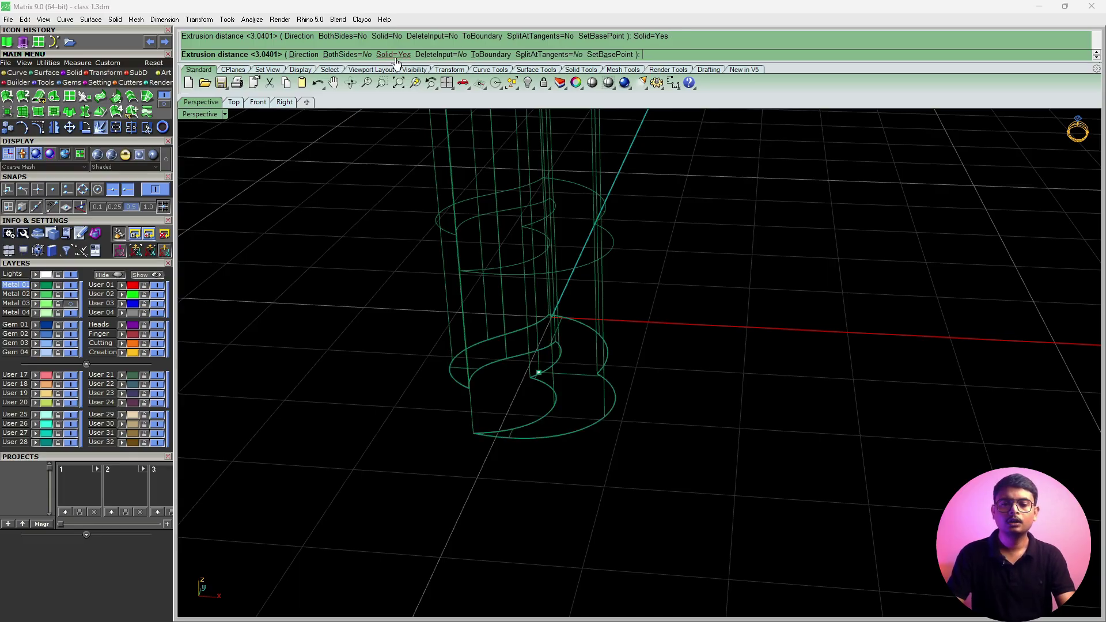
click(392, 55)
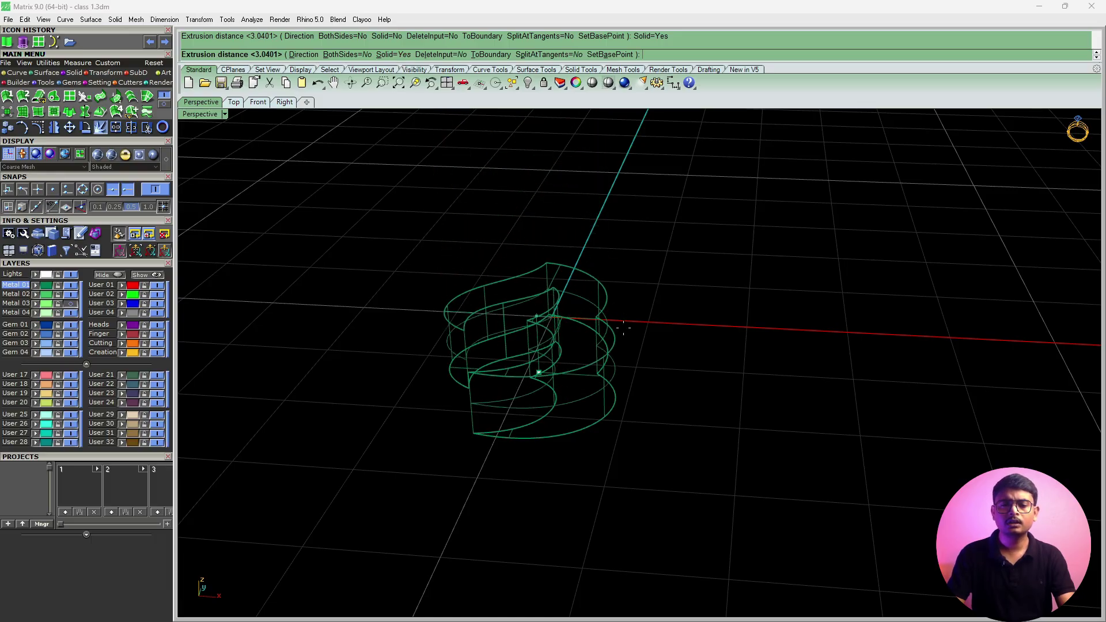
right_drag(625, 368, 634, 307)
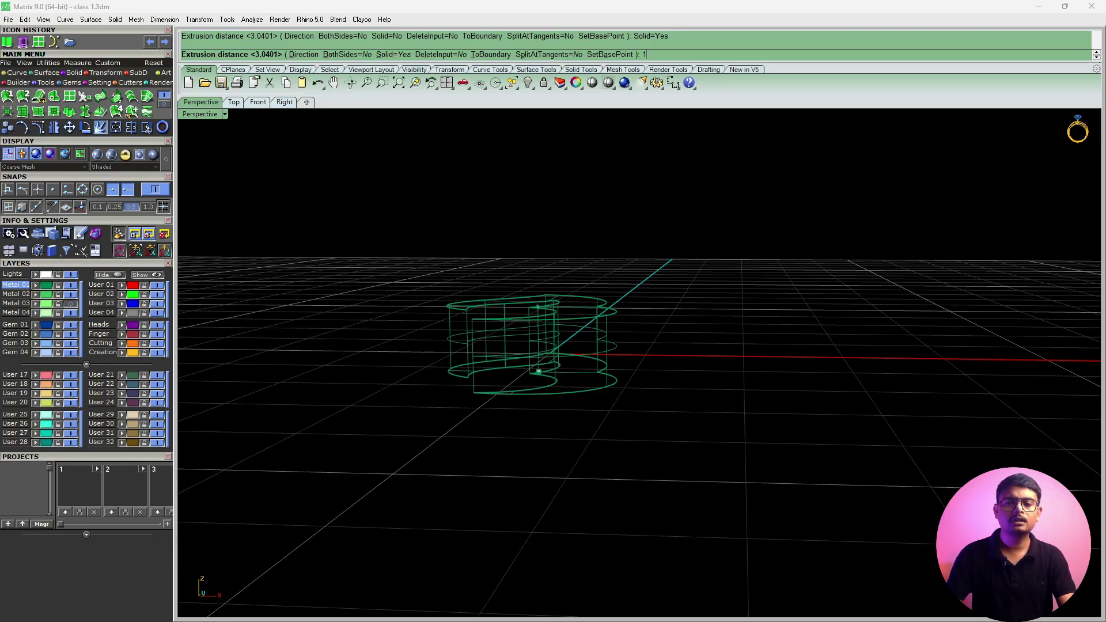
key(Return)
Set the Perspective viewport to shaded display and inspect the extruded flame from several angles.
mouse_move(577, 278)
right_down()
mouse_move(766, 328)
mouse_move(783, 254)
mouse_move(598, 338)
mouse_move(472, 416)
mouse_move(469, 301)
right_up()
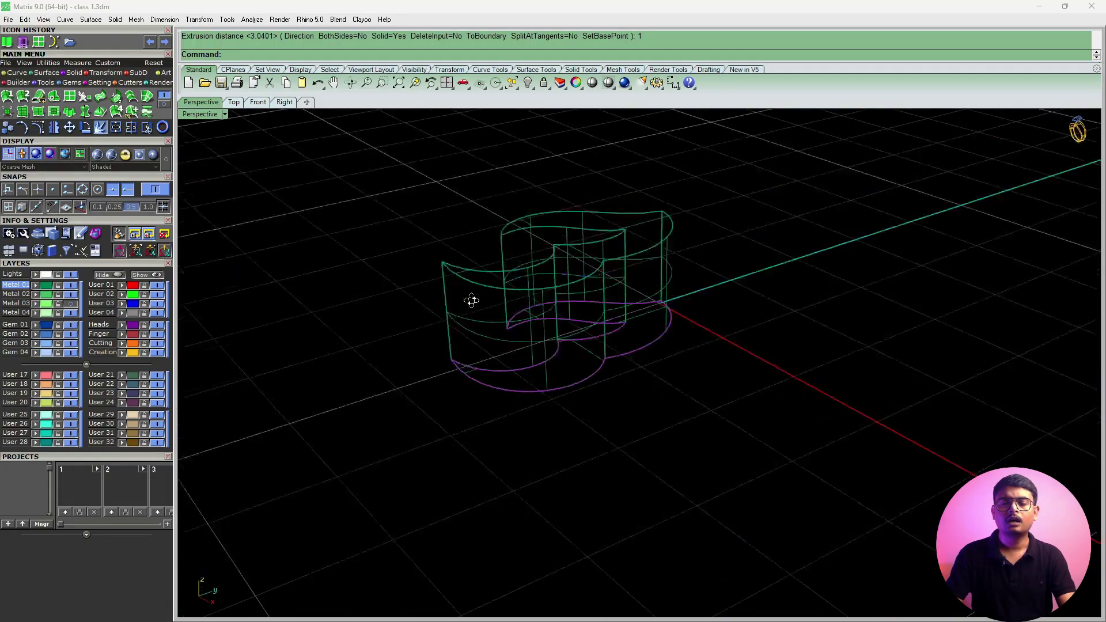
click(608, 82)
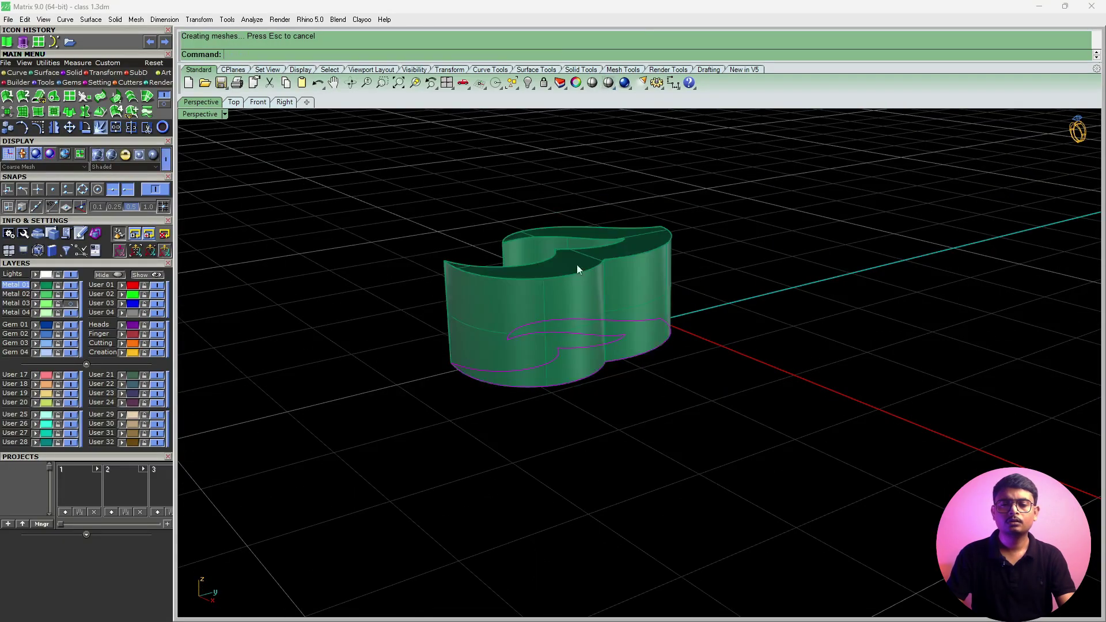
right_drag(580, 264, 778, 329)
mouse_move(600, 427)
right_down()
mouse_move(558, 281)
mouse_move(630, 104)
mouse_move(614, 225)
mouse_move(541, 442)
mouse_move(402, 455)
mouse_move(580, 450)
mouse_move(547, 372)
mouse_move(569, 371)
mouse_move(567, 358)
mouse_move(645, 295)
mouse_move(672, 353)
mouse_move(632, 412)
mouse_move(753, 365)
mouse_move(808, 276)
mouse_move(610, 202)
mouse_move(583, 397)
right_up()
Select the extruded flame solid and check its outline in the Top view, returning to Perspective.
click(567, 358)
key(ctrl+F1)
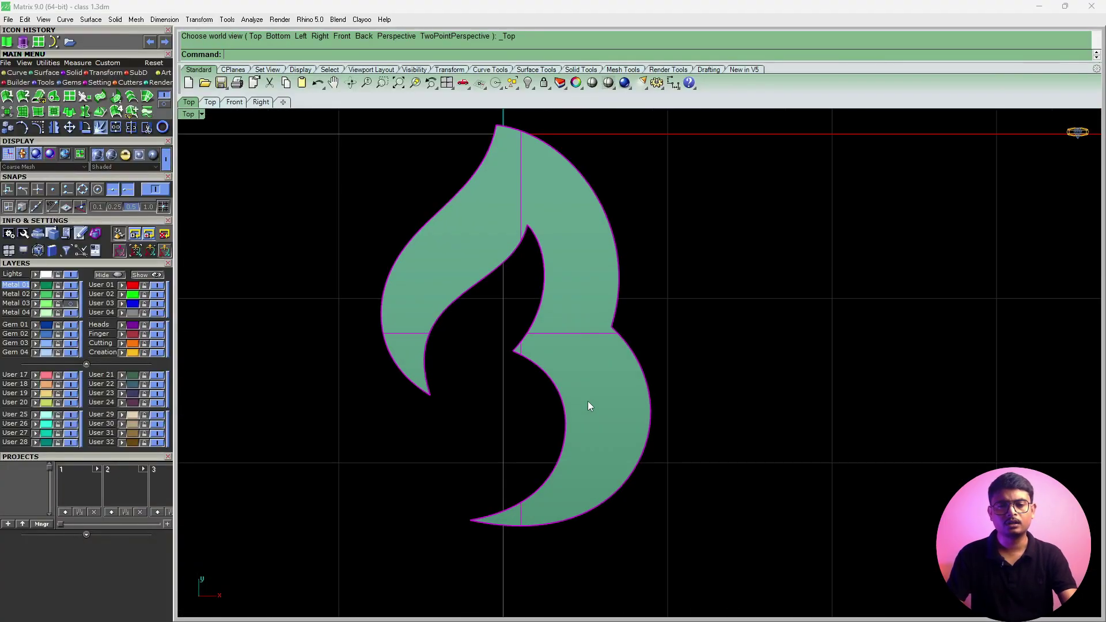
key(ctrl+F4)
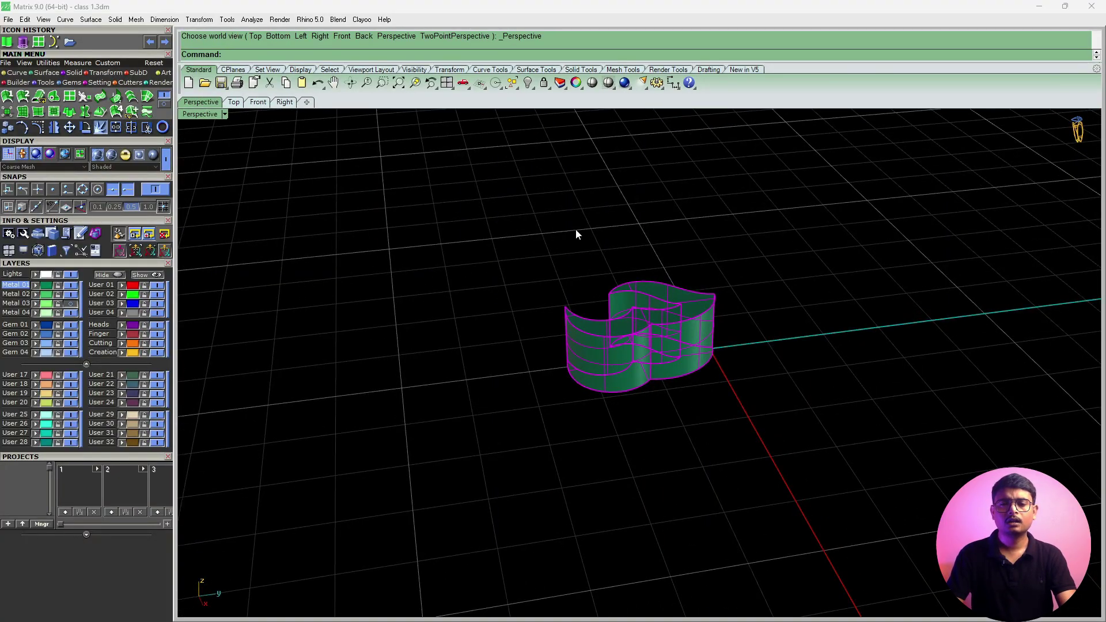